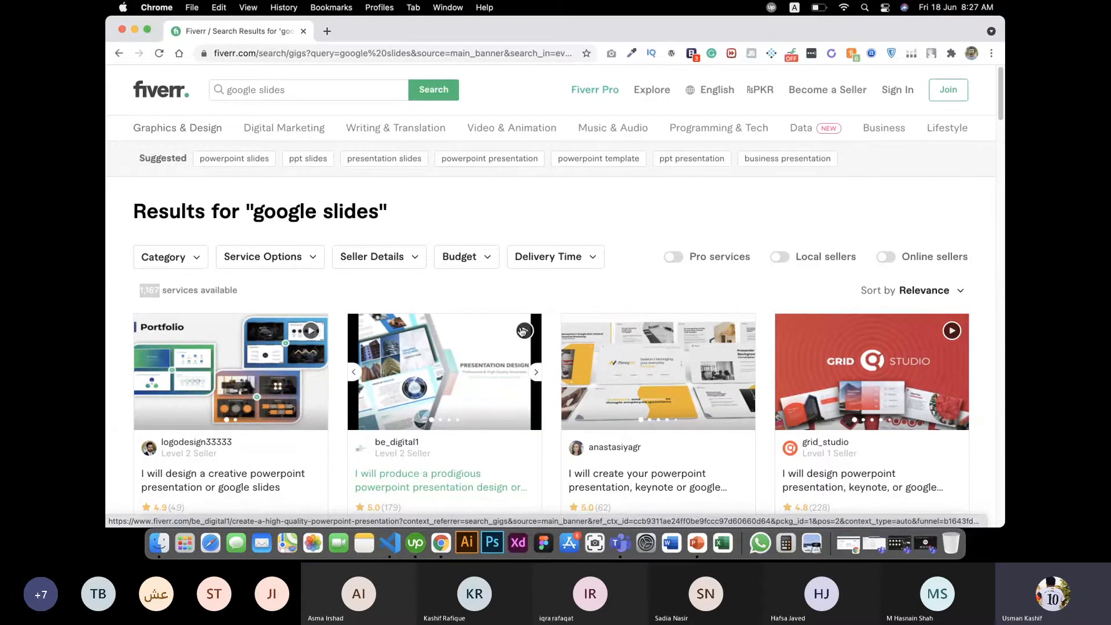
Search Google in a new browser tab for "education powerpoint presentation designs"
{"action": "left_click", "coordinate": [325, 32]}
{"action": "type", "text": "ed"}
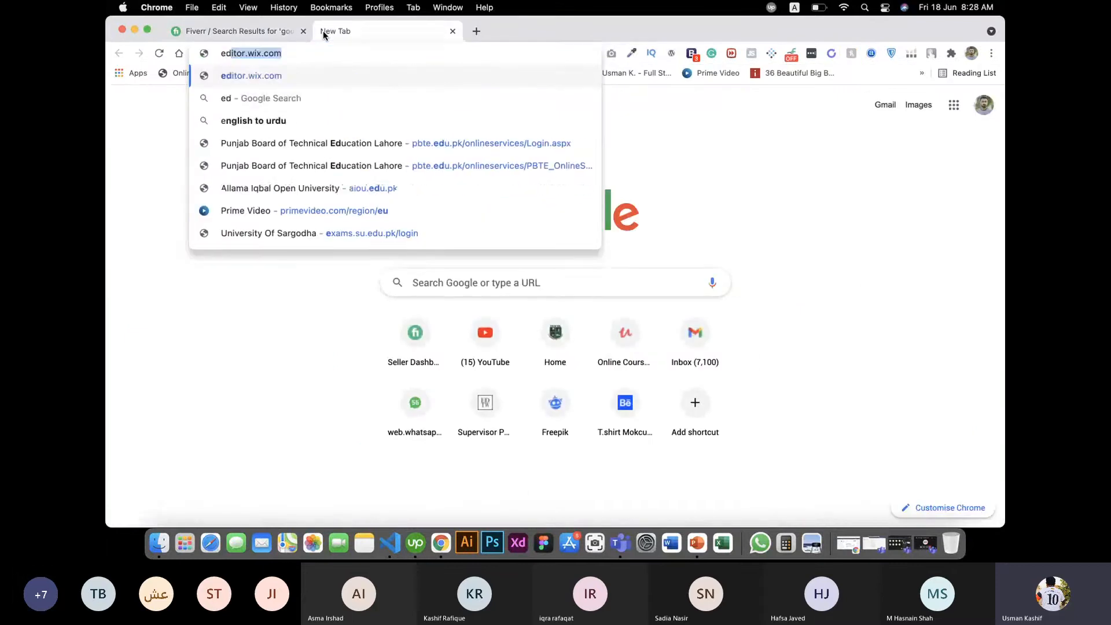
{"action": "type", "text": "ucation powerpoi"}
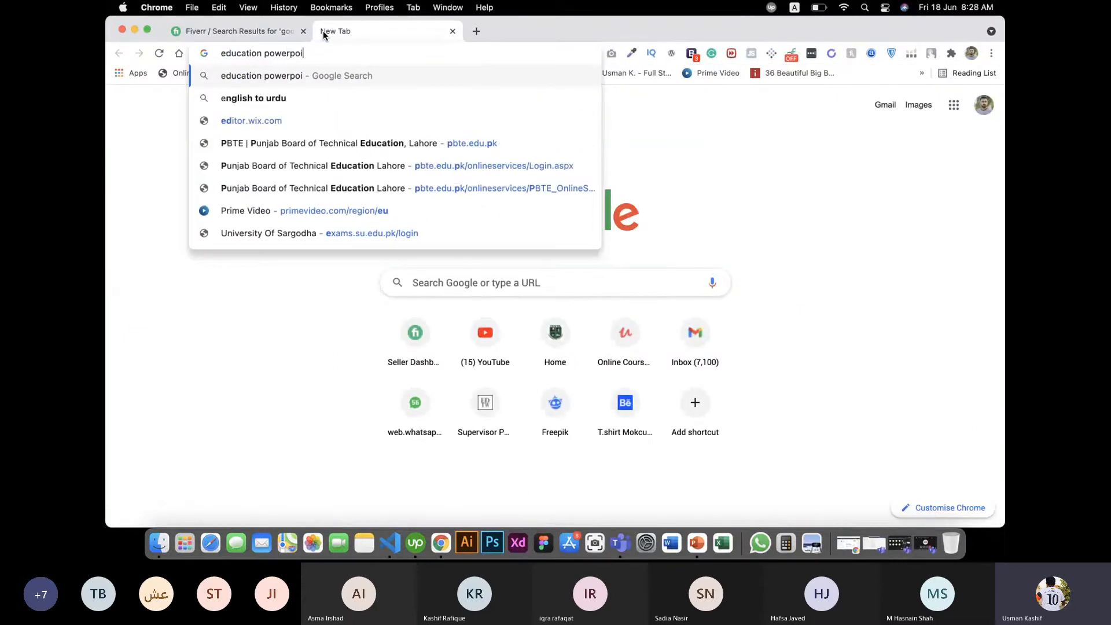
{"action": "type", "text": "nt"}
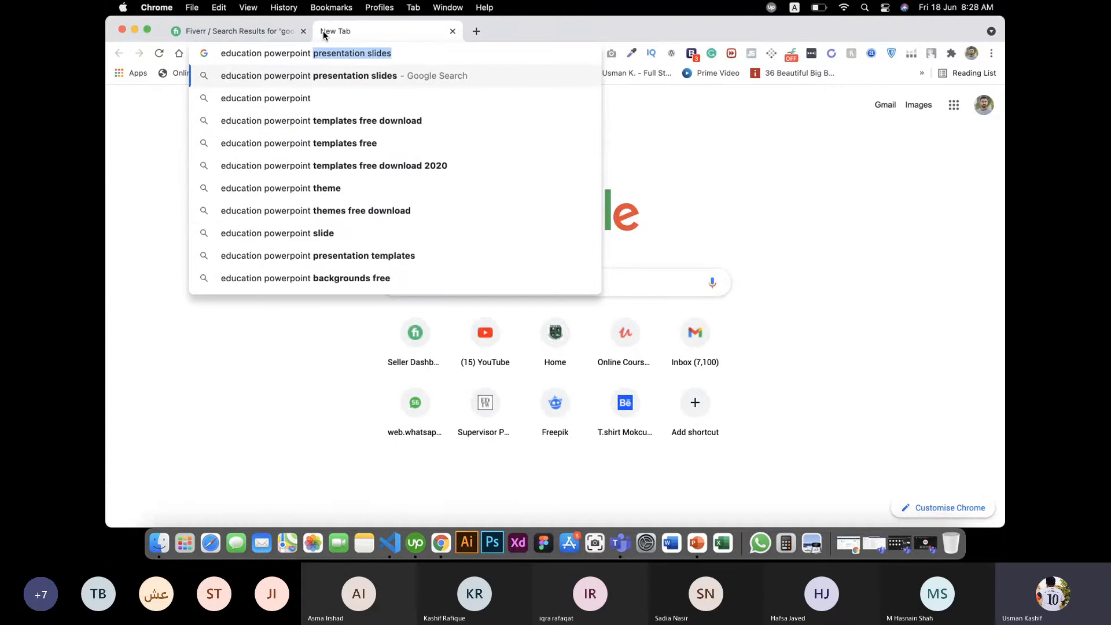
{"action": "type", "text": " presentation "}
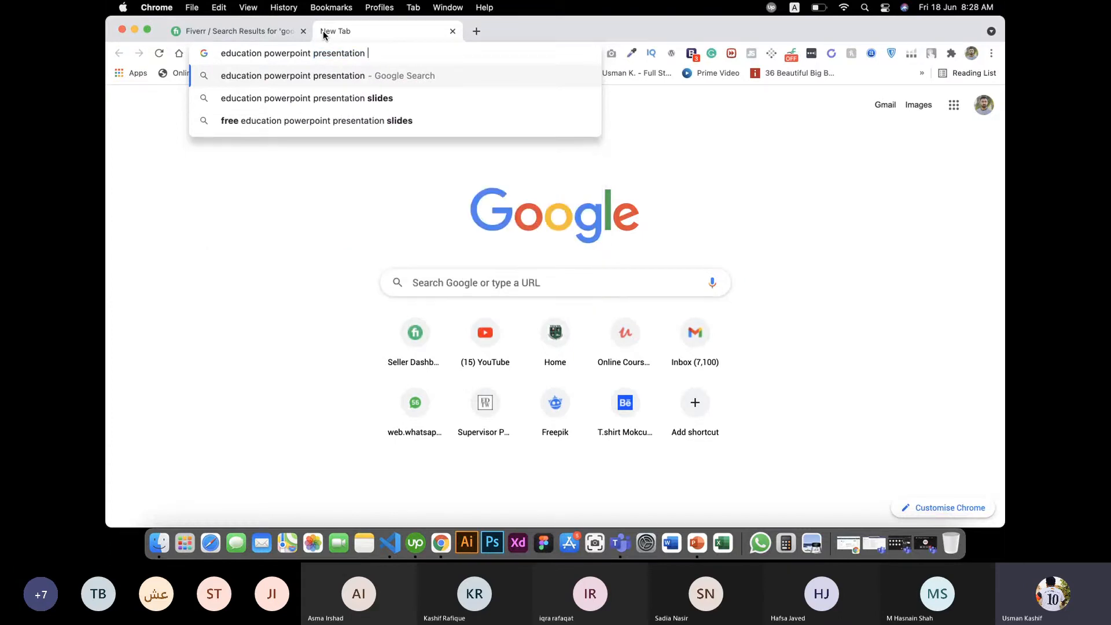
{"action": "type", "text": "designs"}
{"action": "key", "text": "Return"}
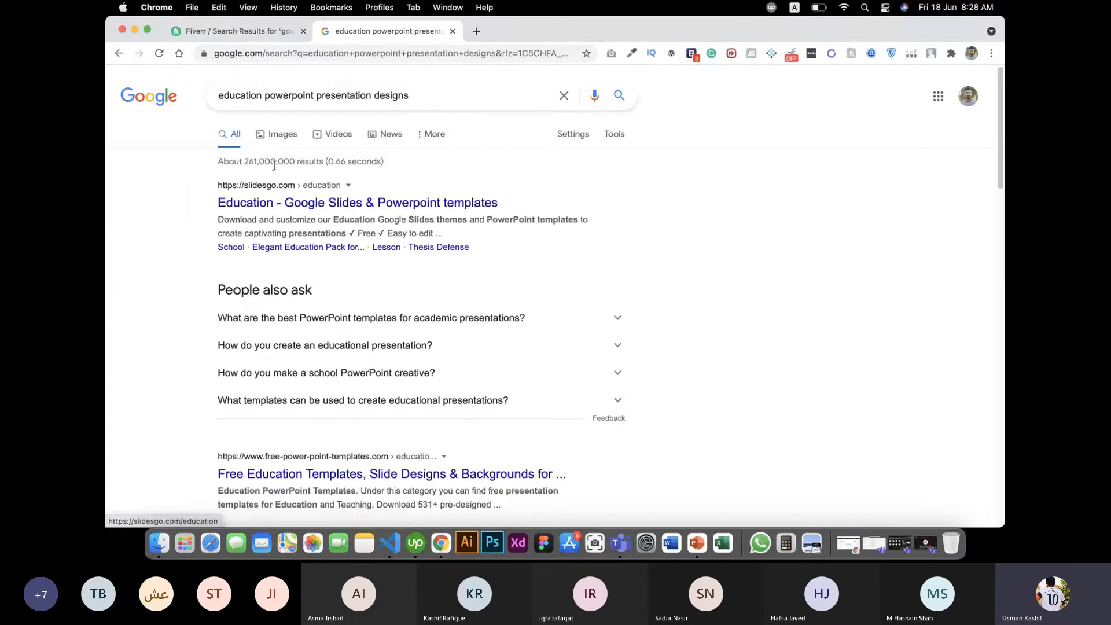
Open the image results in a separate tab and look through the education templates page on free-power-point-templates.com
{"action": "right_click", "coordinate": [281, 137]}
{"action": "left_click", "coordinate": [292, 144]}
{"action": "scroll", "coordinate": [313, 338], "scroll_direction": "down", "scroll_amount": 5}
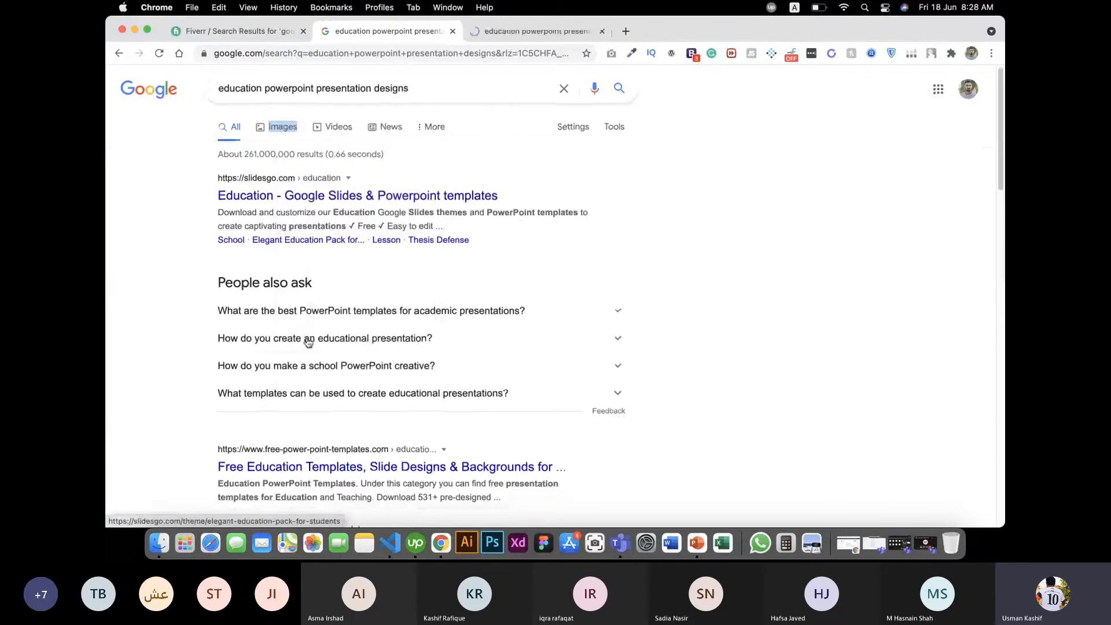
{"action": "left_click", "coordinate": [278, 398]}
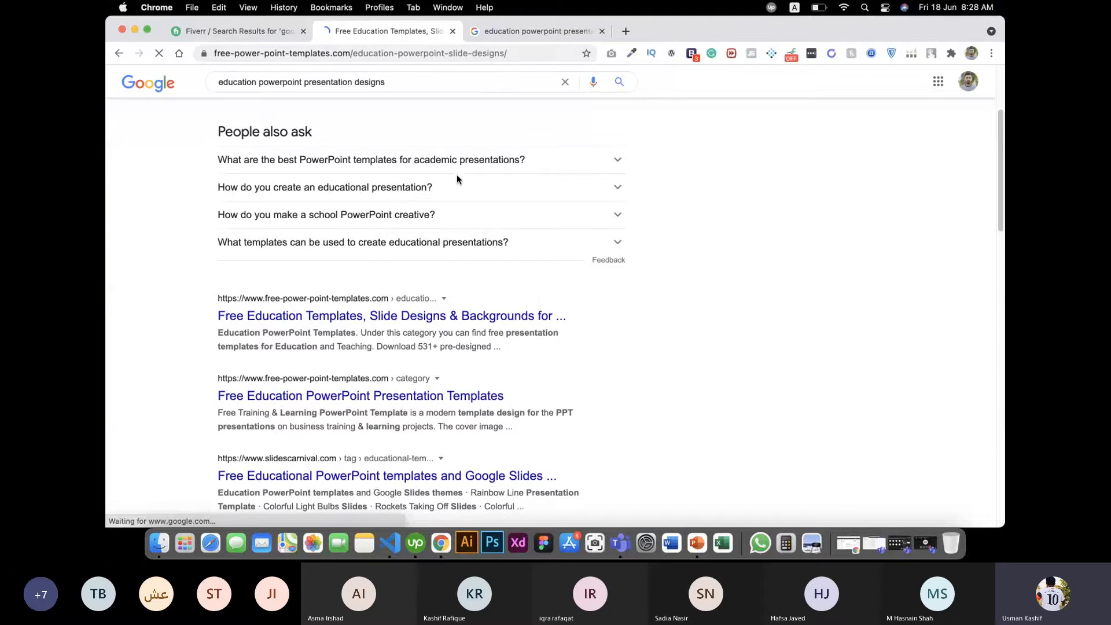
{"action": "scroll", "coordinate": [462, 286], "scroll_direction": "down", "scroll_amount": 1}
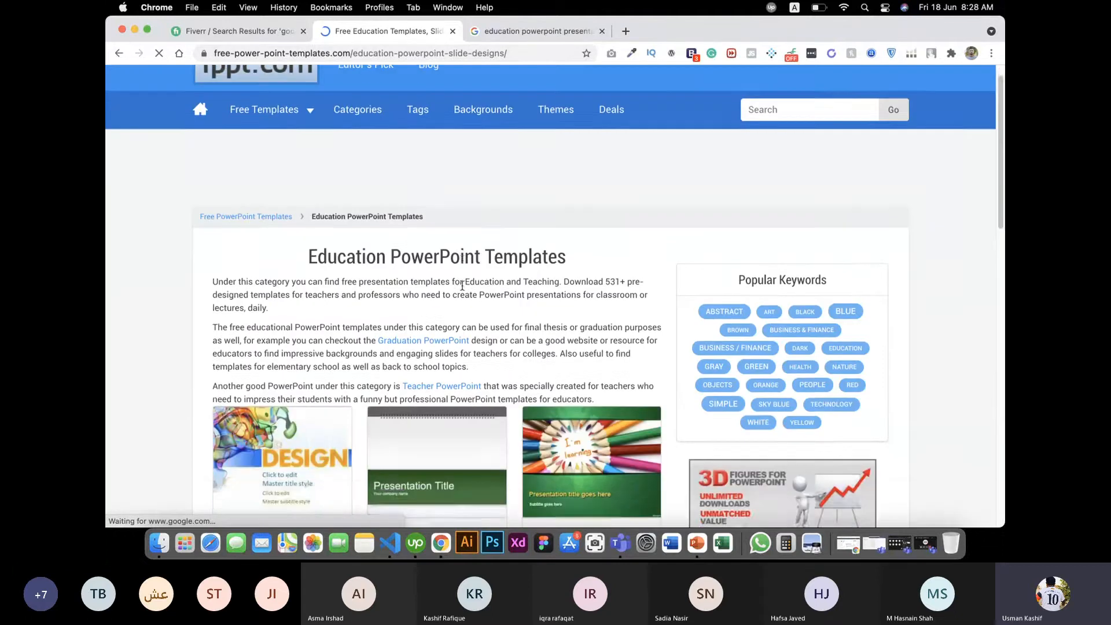
{"action": "scroll", "coordinate": [462, 285], "scroll_direction": "down", "scroll_amount": 3}
{"action": "scroll", "coordinate": [411, 317], "scroll_direction": "down", "scroll_amount": 7}
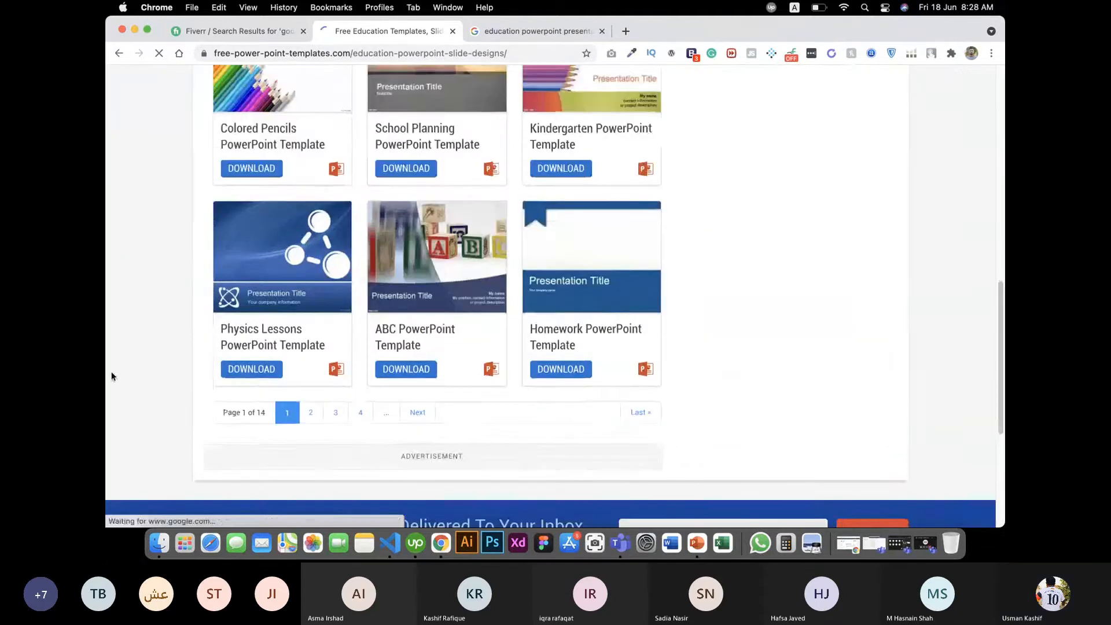
Browse the image results for education presentation designs and preview the teal "Education PowerPoint" portfolio template from Pinterest
{"action": "left_click", "coordinate": [542, 35]}
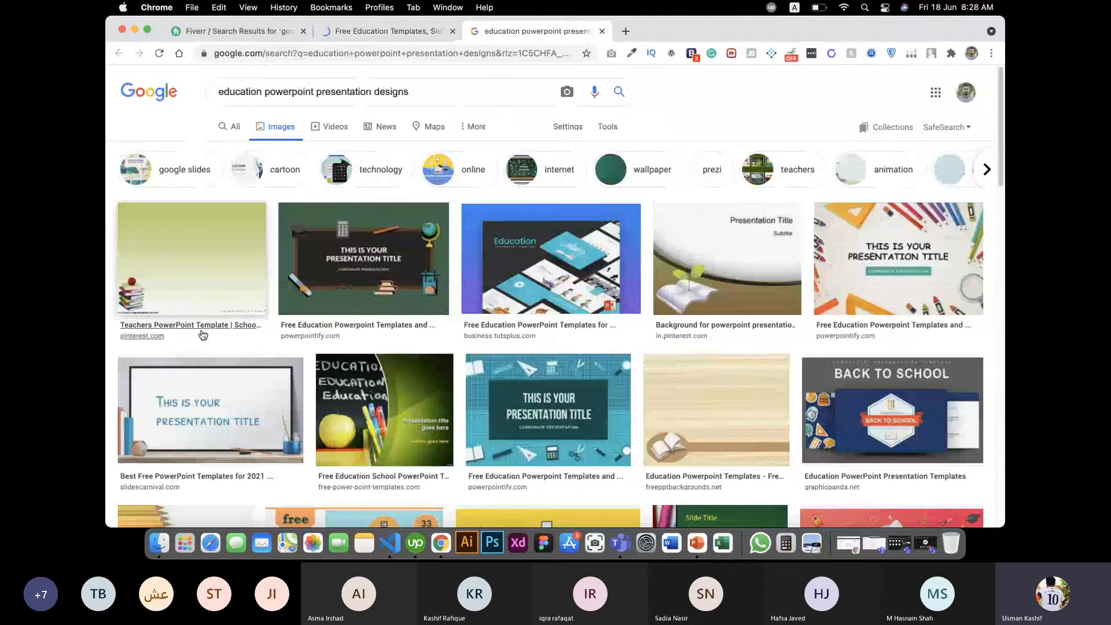
{"action": "scroll", "coordinate": [260, 326], "scroll_direction": "down", "scroll_amount": 1}
{"action": "scroll", "coordinate": [356, 316], "scroll_direction": "down", "scroll_amount": 2}
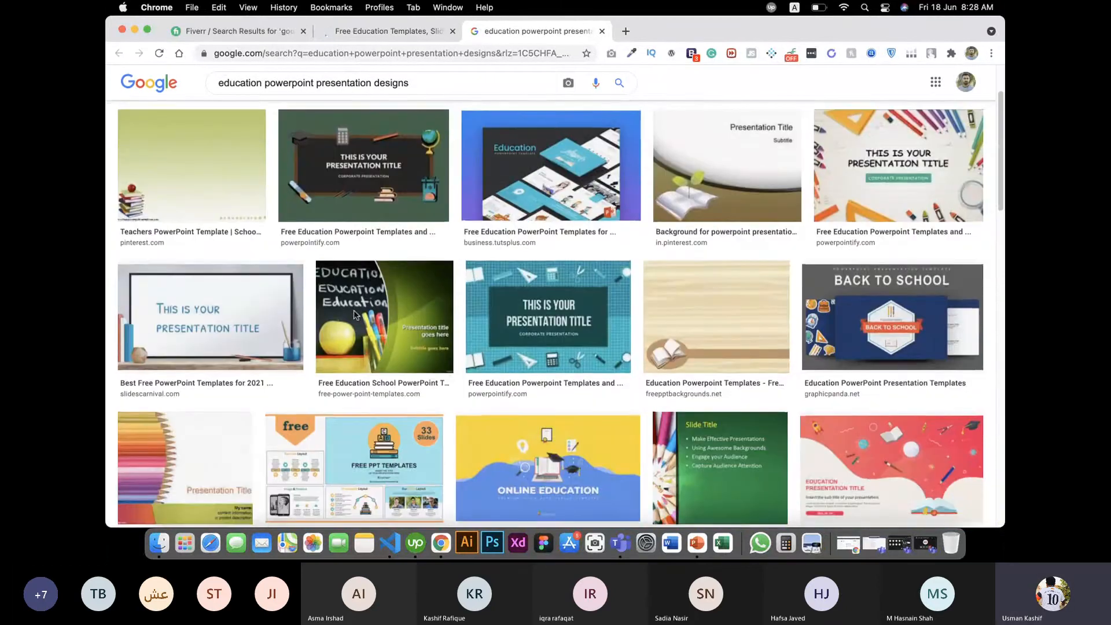
{"action": "scroll", "coordinate": [355, 316], "scroll_direction": "down", "scroll_amount": 3}
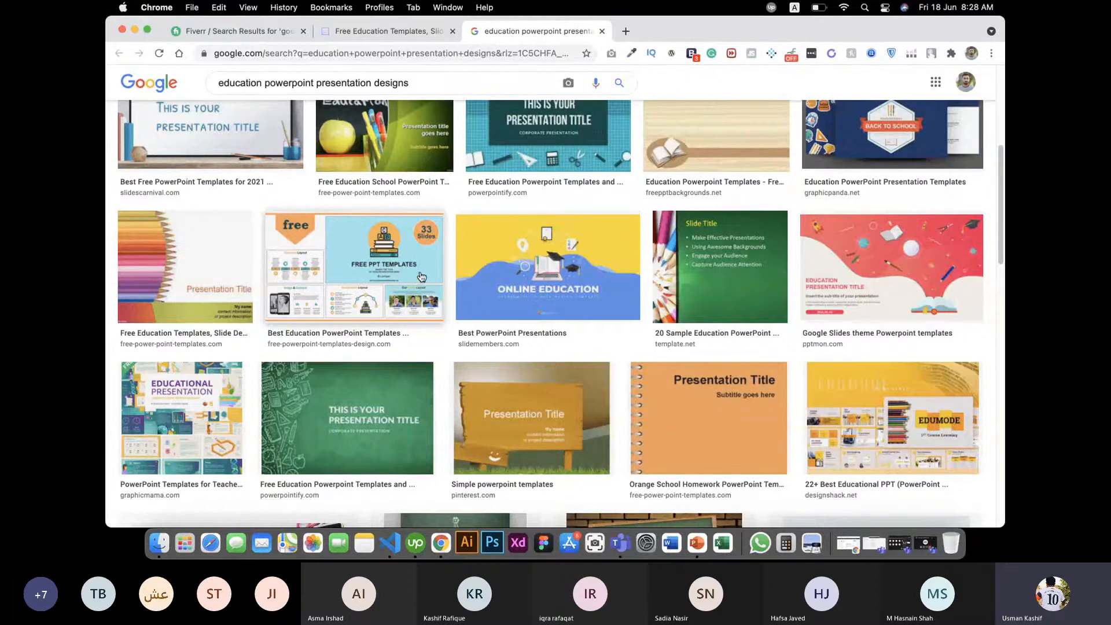
{"action": "scroll", "coordinate": [421, 276], "scroll_direction": "down", "scroll_amount": 6}
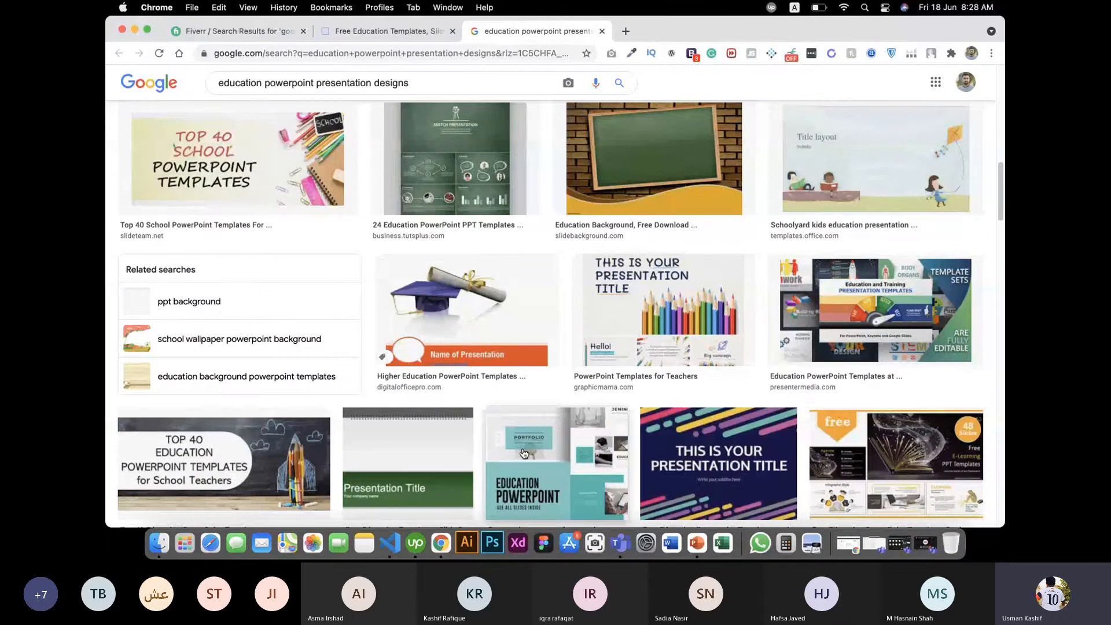
{"action": "scroll", "coordinate": [523, 453], "scroll_direction": "down", "scroll_amount": 2}
{"action": "left_click", "coordinate": [559, 371]}
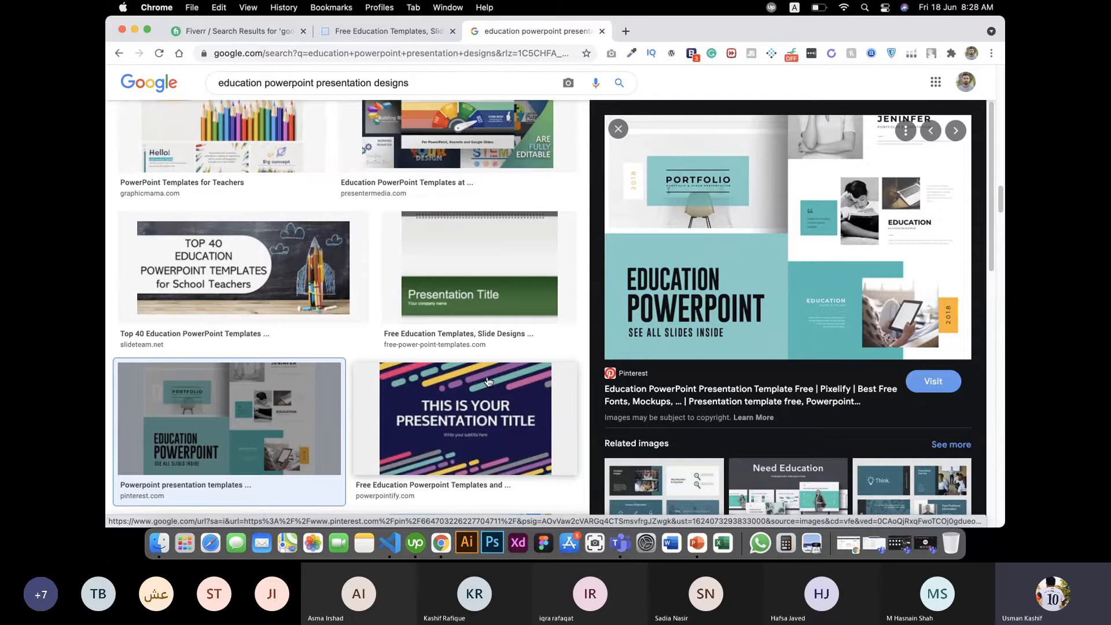
Preview the Think Education PowerPoint Template images from Slidequest among the related images
{"action": "scroll", "coordinate": [663, 354], "scroll_direction": "down", "scroll_amount": 2}
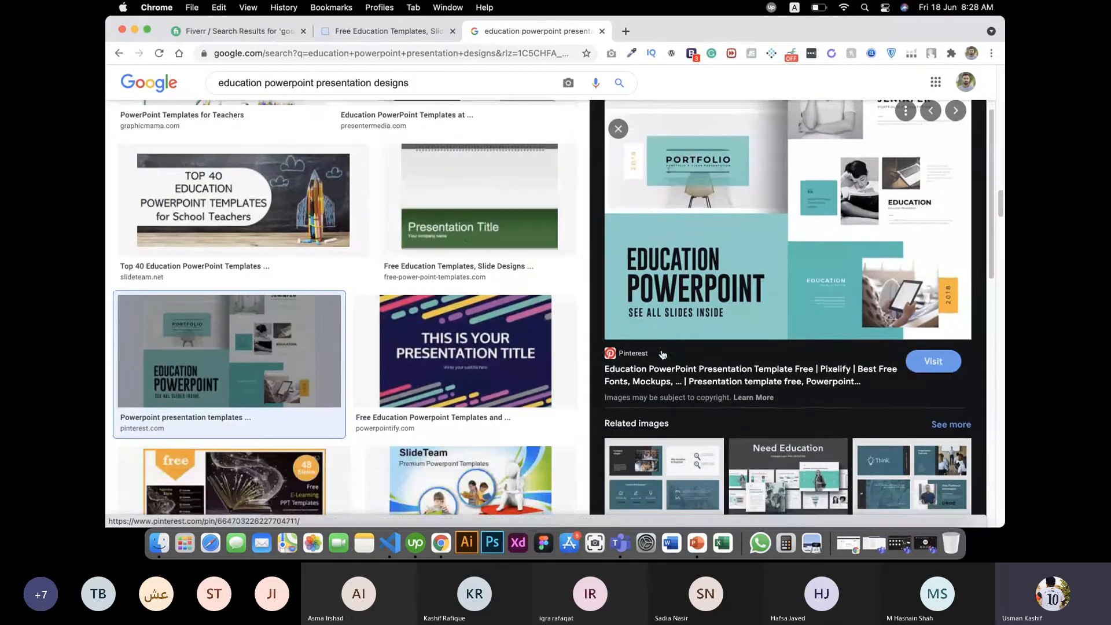
{"action": "scroll", "coordinate": [662, 354], "scroll_direction": "down", "scroll_amount": 2}
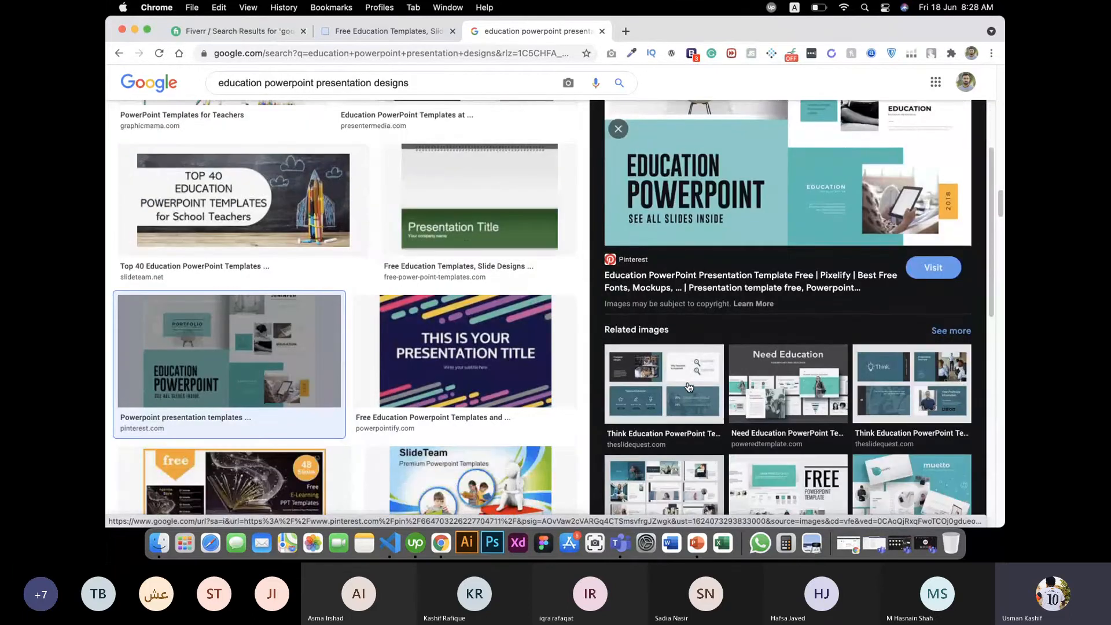
{"action": "left_click", "coordinate": [689, 386]}
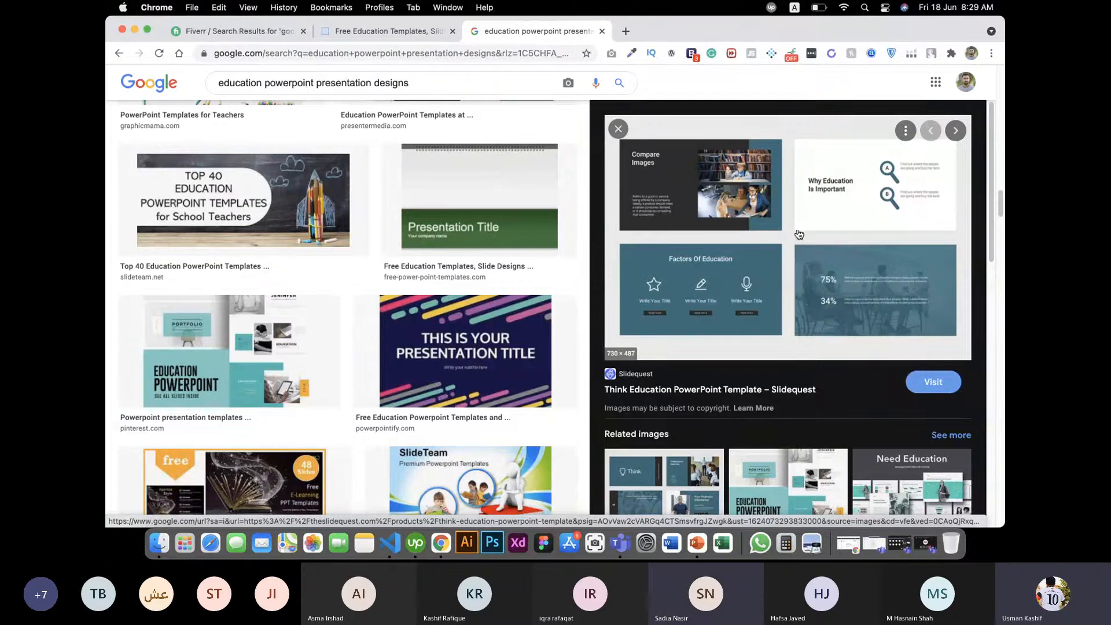
{"action": "scroll", "coordinate": [680, 270], "scroll_direction": "down", "scroll_amount": 3}
{"action": "scroll", "coordinate": [680, 270], "scroll_direction": "down", "scroll_amount": 5}
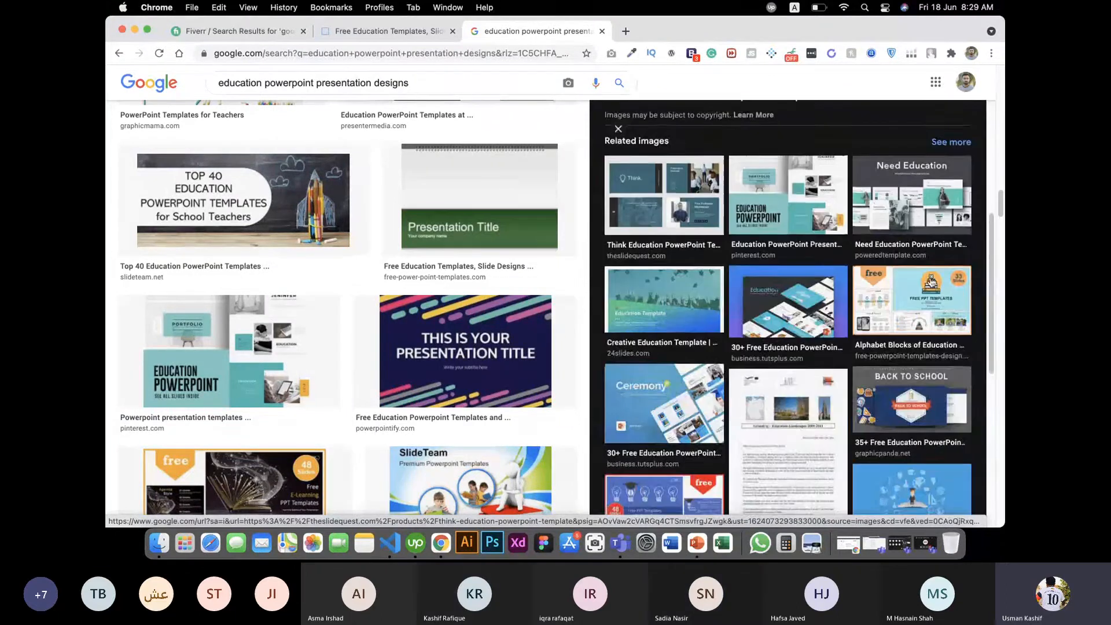
{"action": "scroll", "coordinate": [774, 239], "scroll_direction": "up", "scroll_amount": 5}
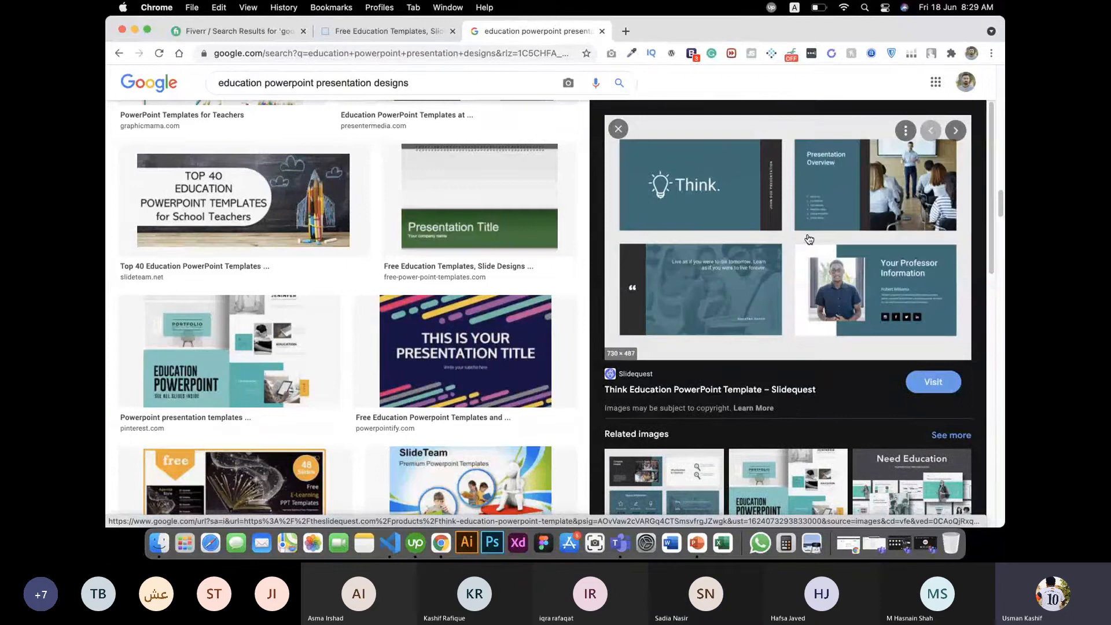
{"action": "scroll", "coordinate": [887, 247], "scroll_direction": "down", "scroll_amount": 3}
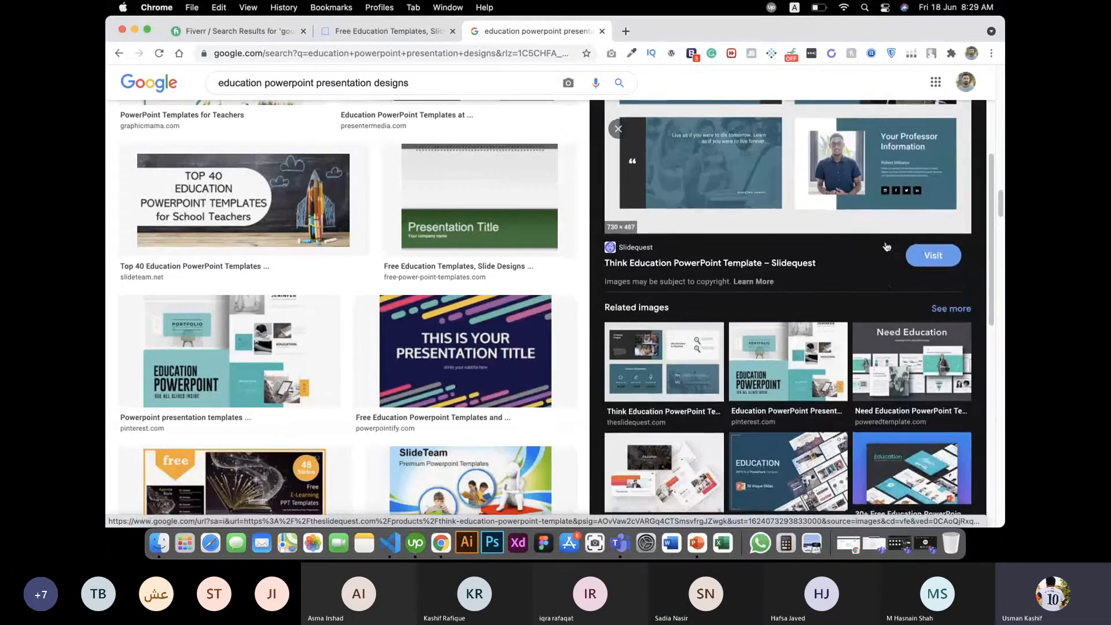
Preview the Need Education template and the Unisly university education template from the related images
{"action": "left_click", "coordinate": [888, 324]}
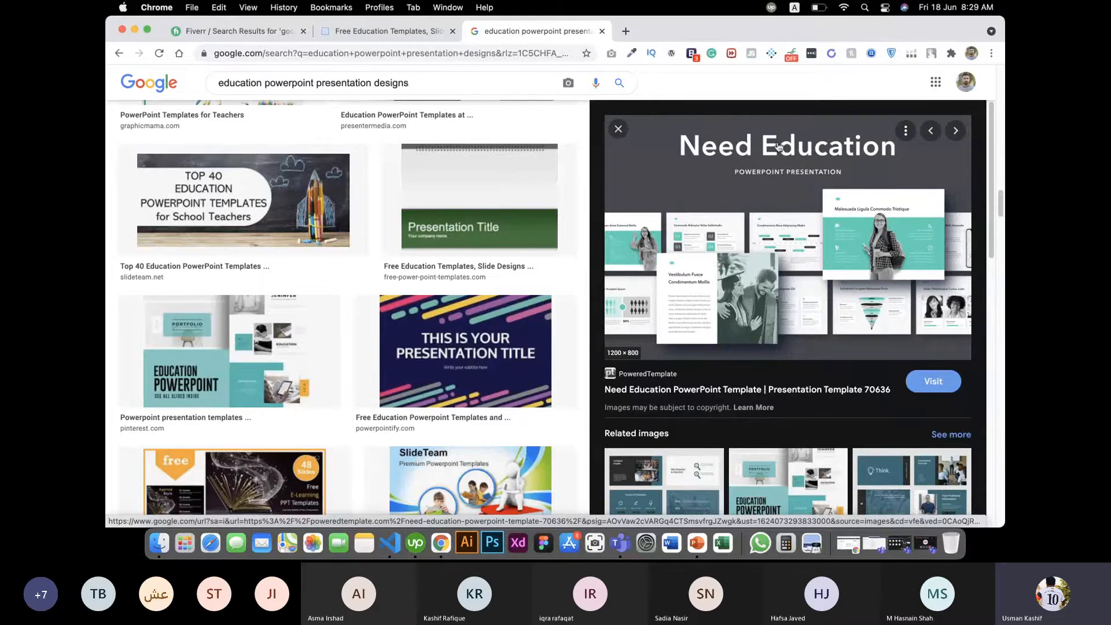
{"action": "scroll", "coordinate": [746, 261], "scroll_direction": "down", "scroll_amount": 5}
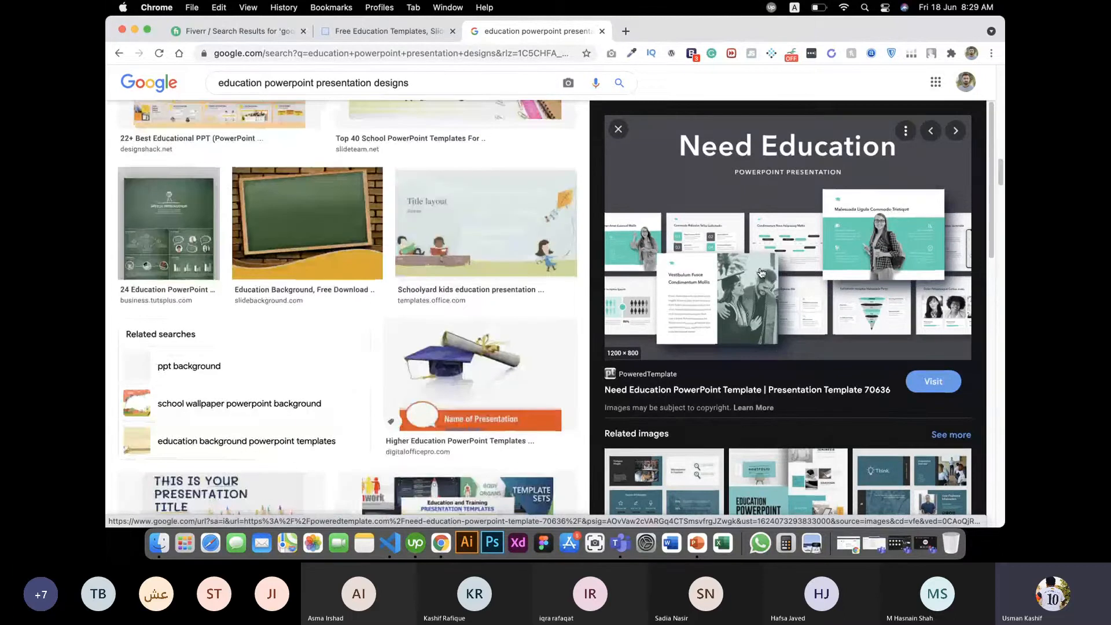
{"action": "scroll", "coordinate": [760, 272], "scroll_direction": "down", "scroll_amount": 5}
{"action": "left_click", "coordinate": [895, 204]}
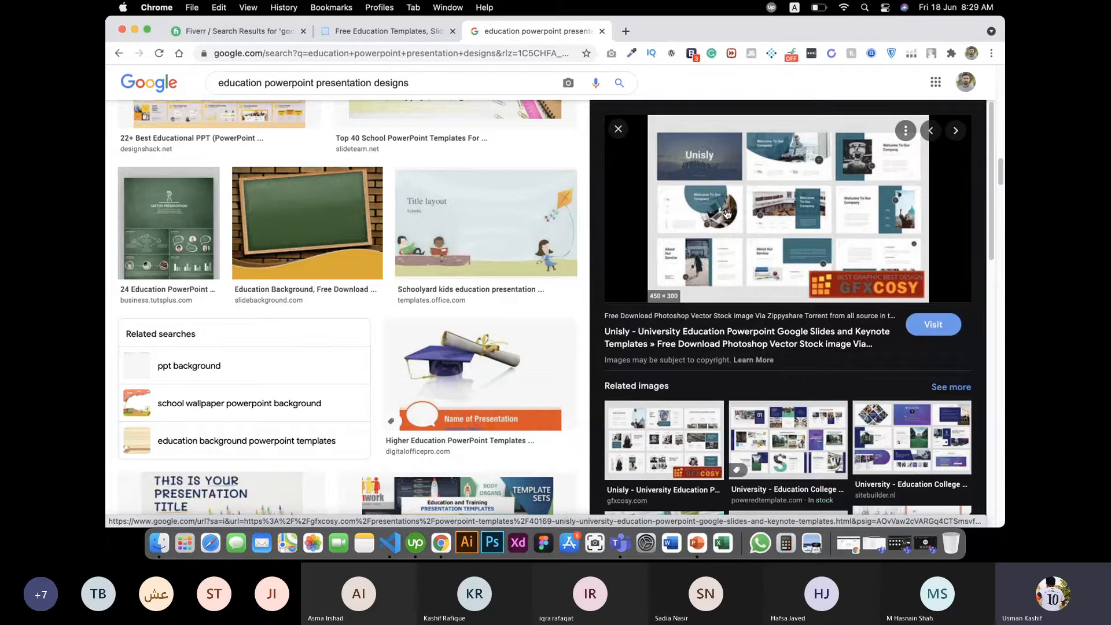
Switch to PowerPoint and delete the title and subtitle placeholders from the first slide
{"action": "left_click", "coordinate": [692, 544]}
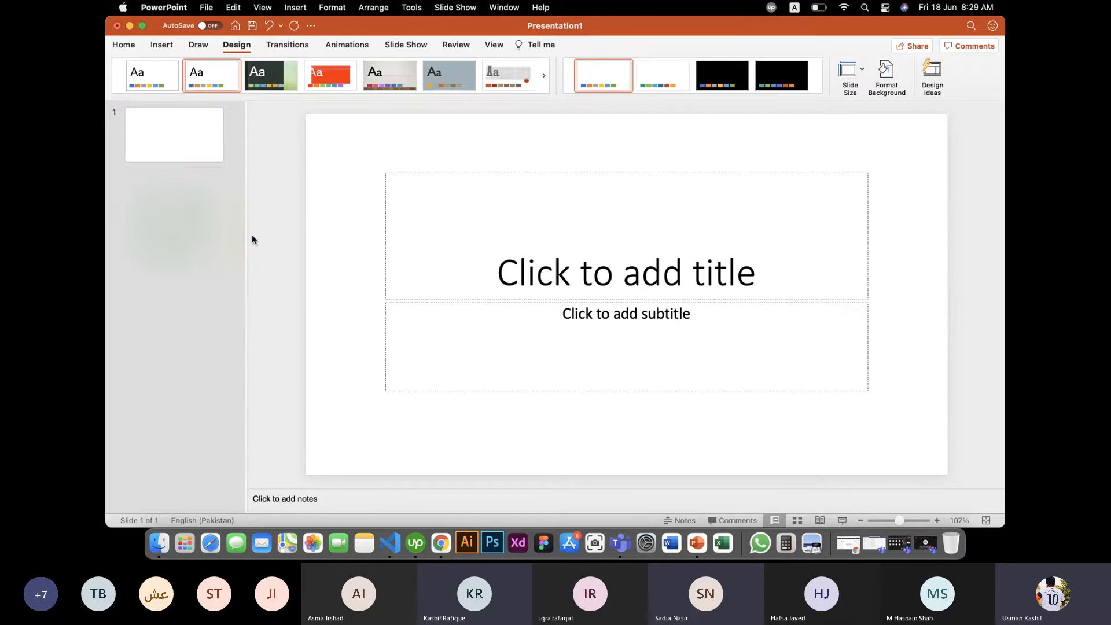
{"action": "left_click", "coordinate": [189, 207]}
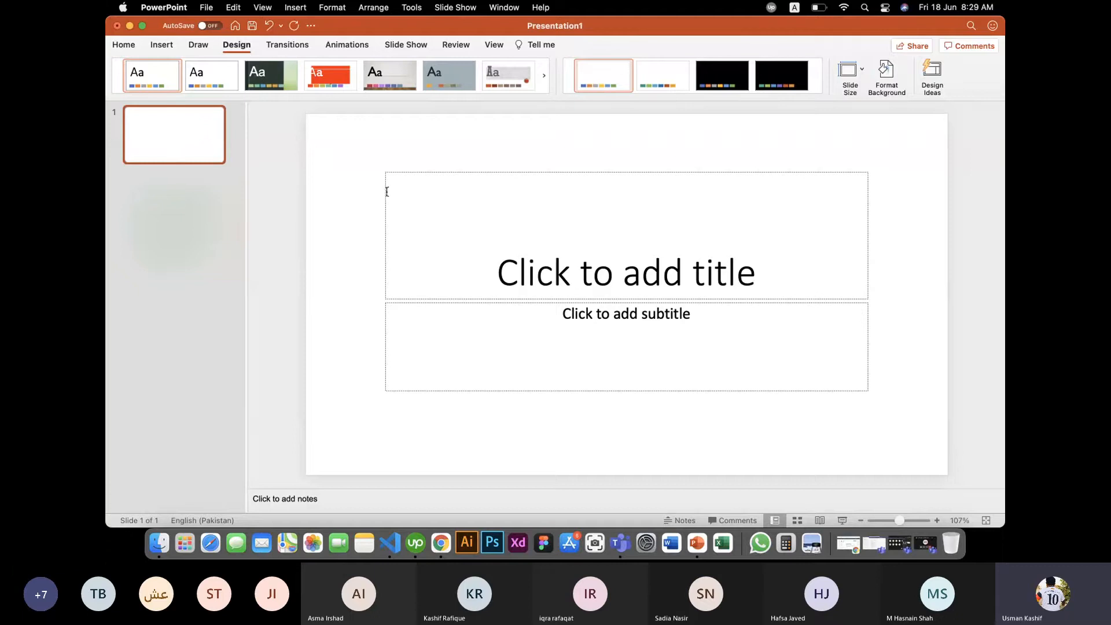
{"action": "left_click", "coordinate": [867, 173]}
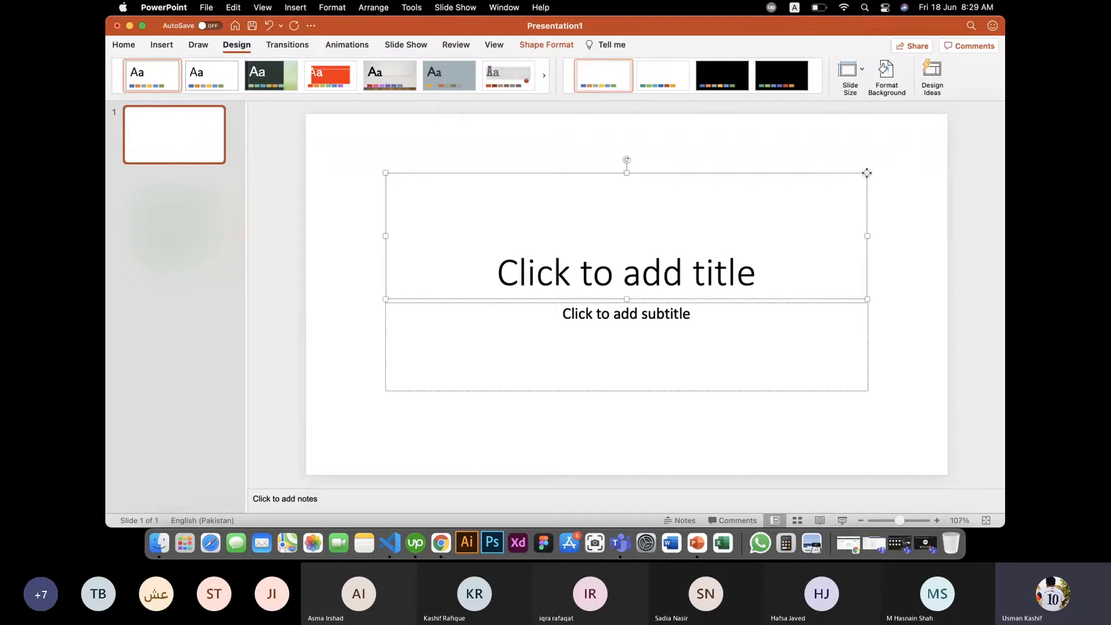
{"action": "key", "text": "BackSpace"}
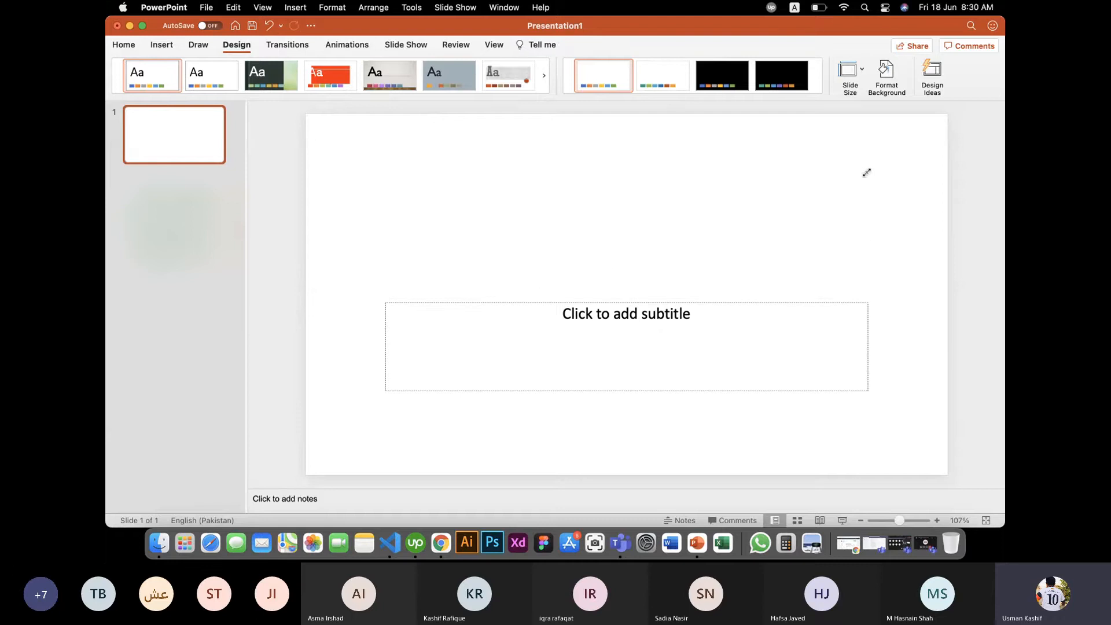
{"action": "left_click", "coordinate": [870, 322]}
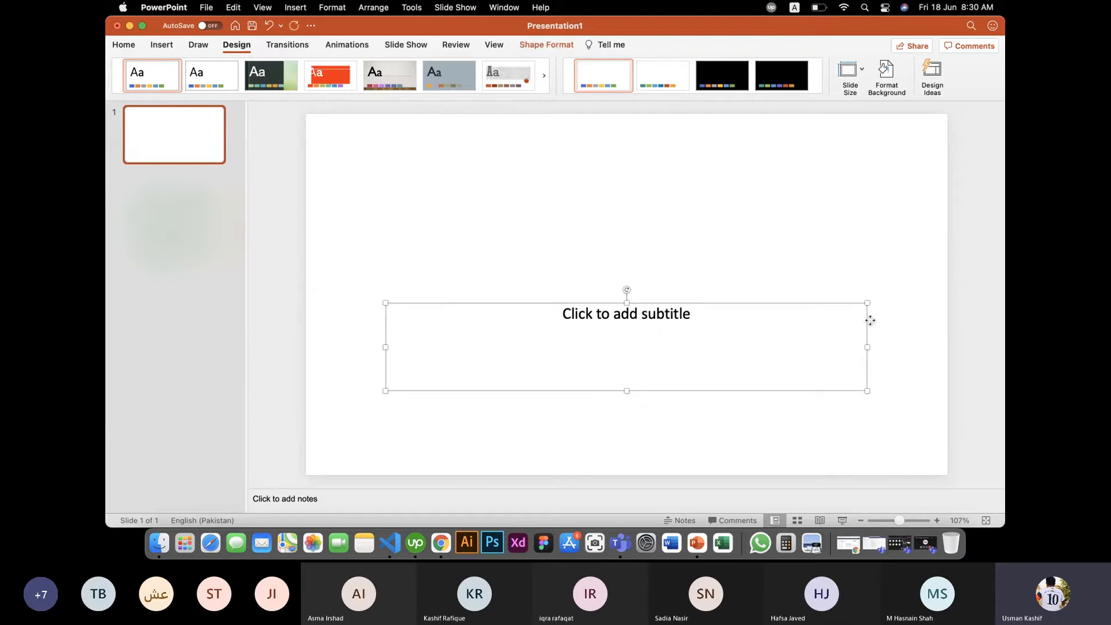
{"action": "key", "text": "BackSpace"}
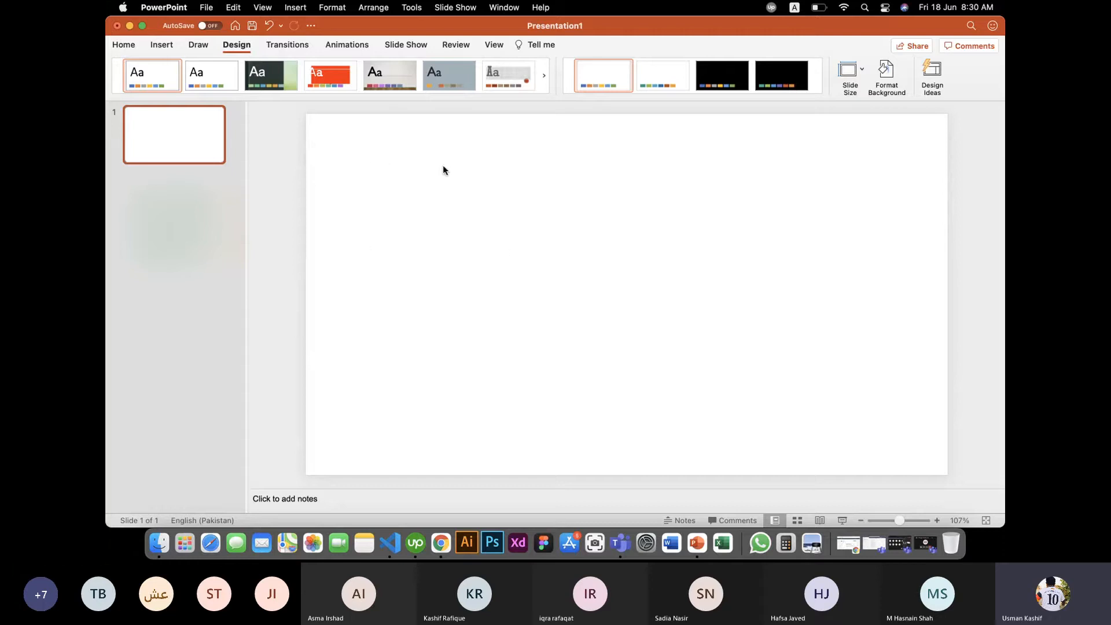
Insert the picture banner-40.jpeg from the Downloads folder onto the blank slide
{"action": "left_click", "coordinate": [165, 46]}
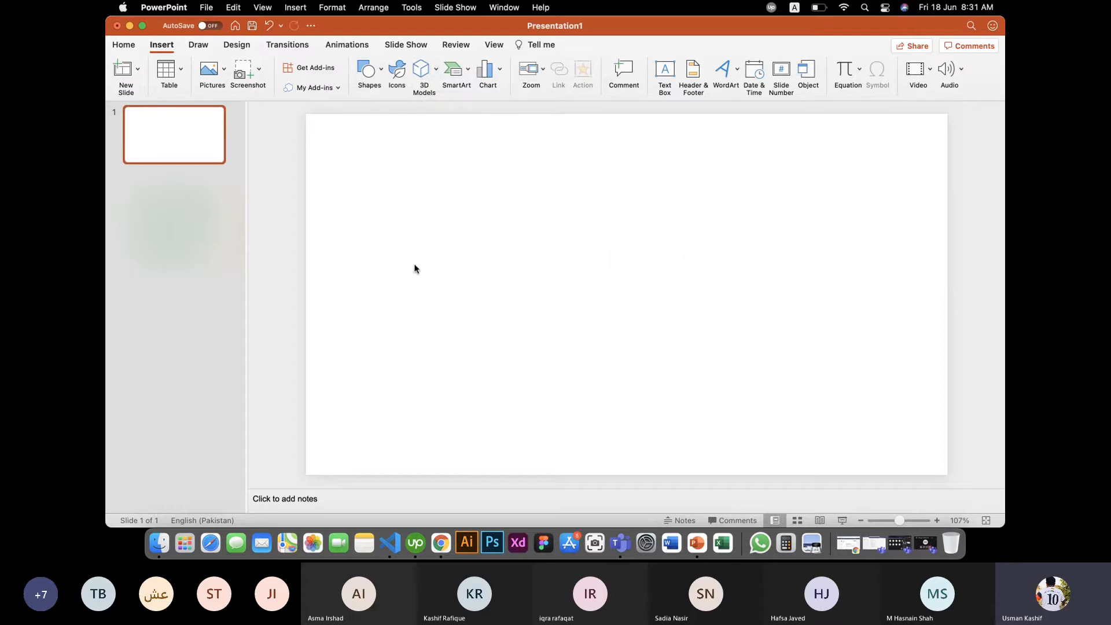
{"action": "left_click", "coordinate": [164, 51]}
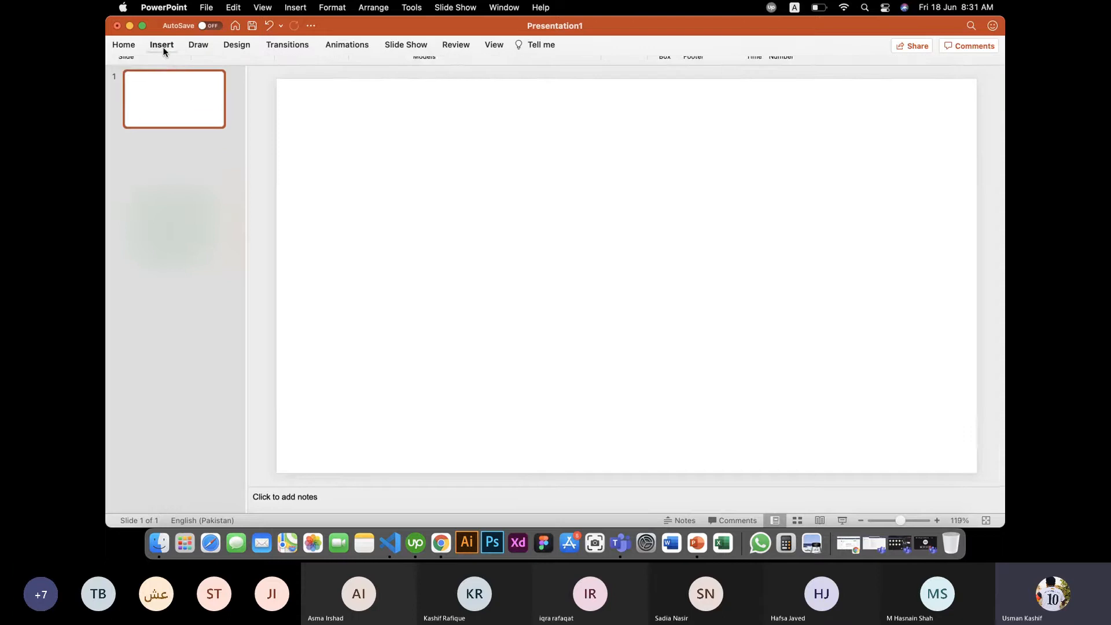
{"action": "left_click", "coordinate": [162, 49]}
{"action": "left_click", "coordinate": [206, 79]}
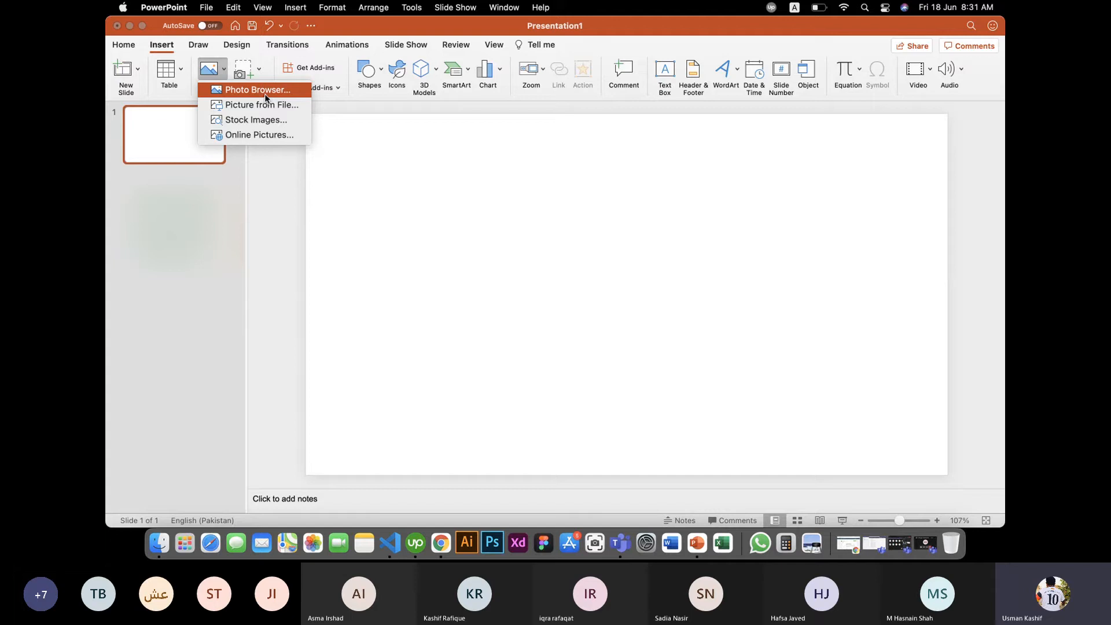
{"action": "left_click", "coordinate": [292, 106]}
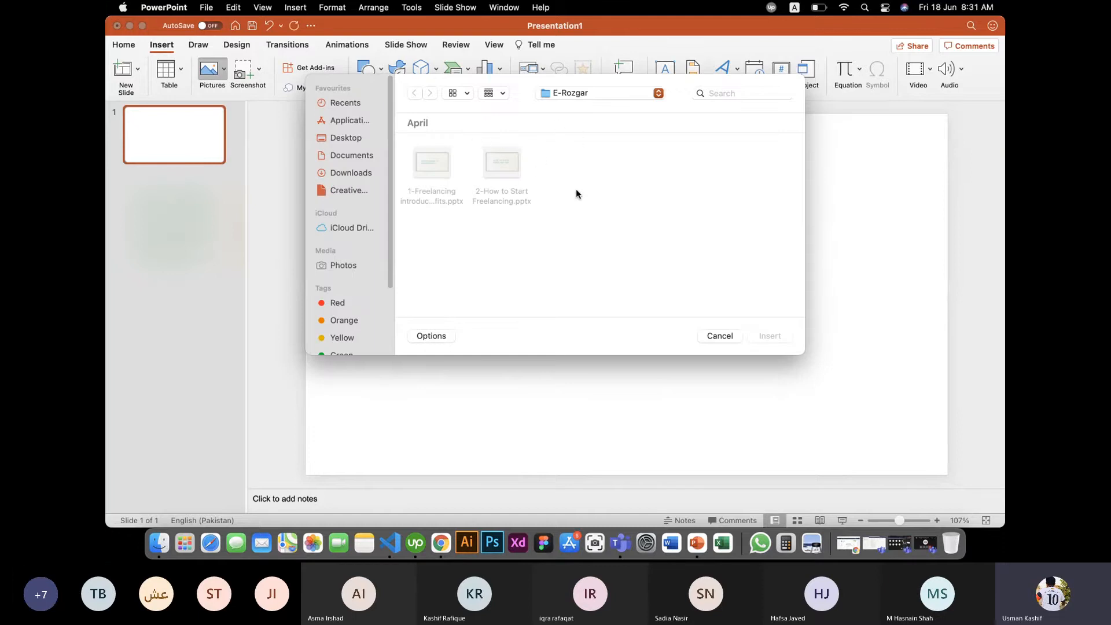
{"action": "left_click", "coordinate": [353, 155]}
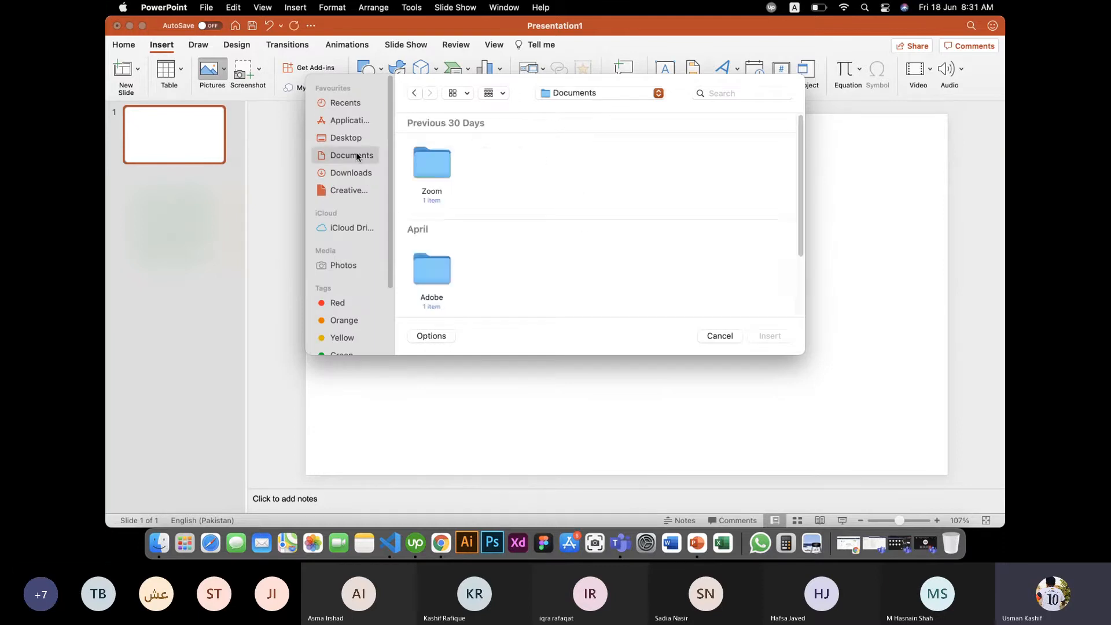
{"action": "scroll", "coordinate": [638, 179], "scroll_direction": "down", "scroll_amount": 4}
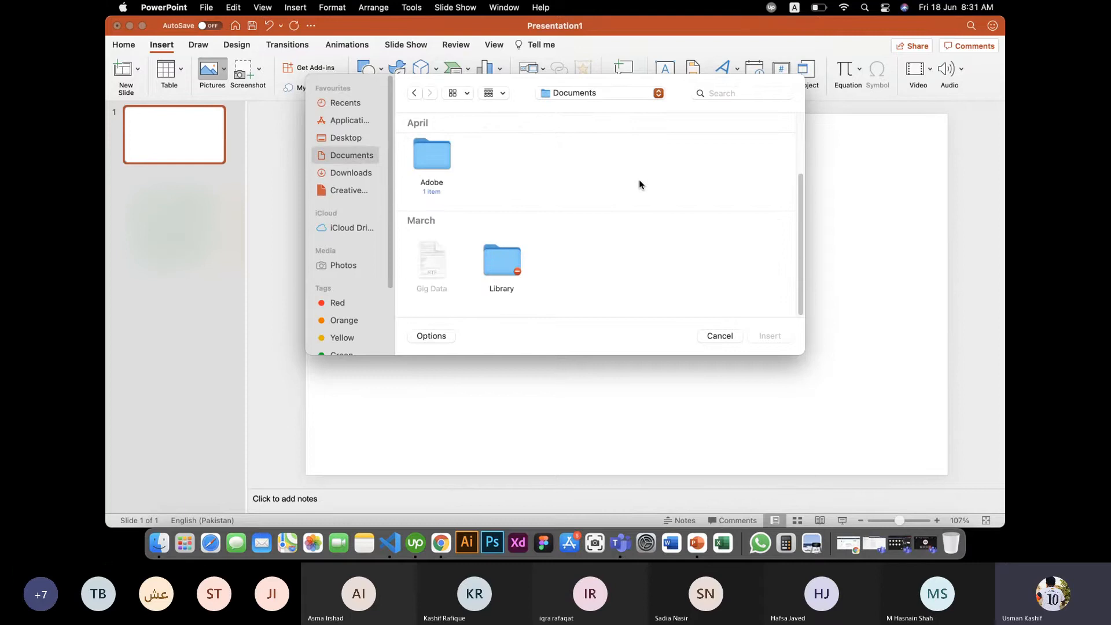
{"action": "scroll", "coordinate": [630, 188], "scroll_direction": "up", "scroll_amount": 3}
{"action": "left_click", "coordinate": [351, 172]}
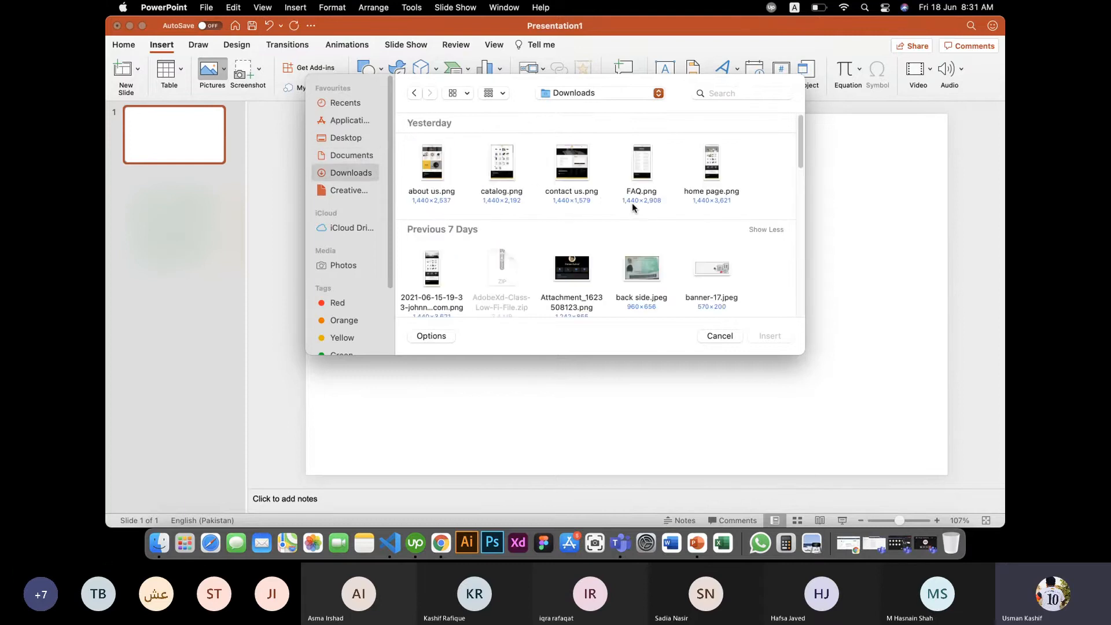
{"action": "scroll", "coordinate": [631, 203], "scroll_direction": "down", "scroll_amount": 1}
{"action": "scroll", "coordinate": [634, 207], "scroll_direction": "down", "scroll_amount": 2}
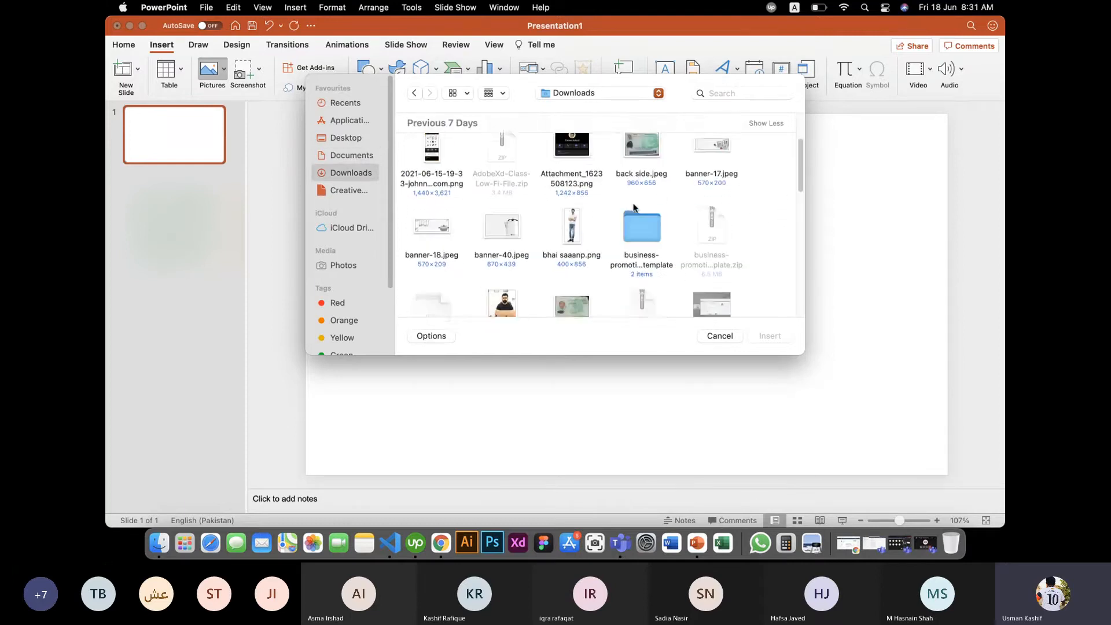
{"action": "scroll", "coordinate": [634, 208], "scroll_direction": "down", "scroll_amount": 1}
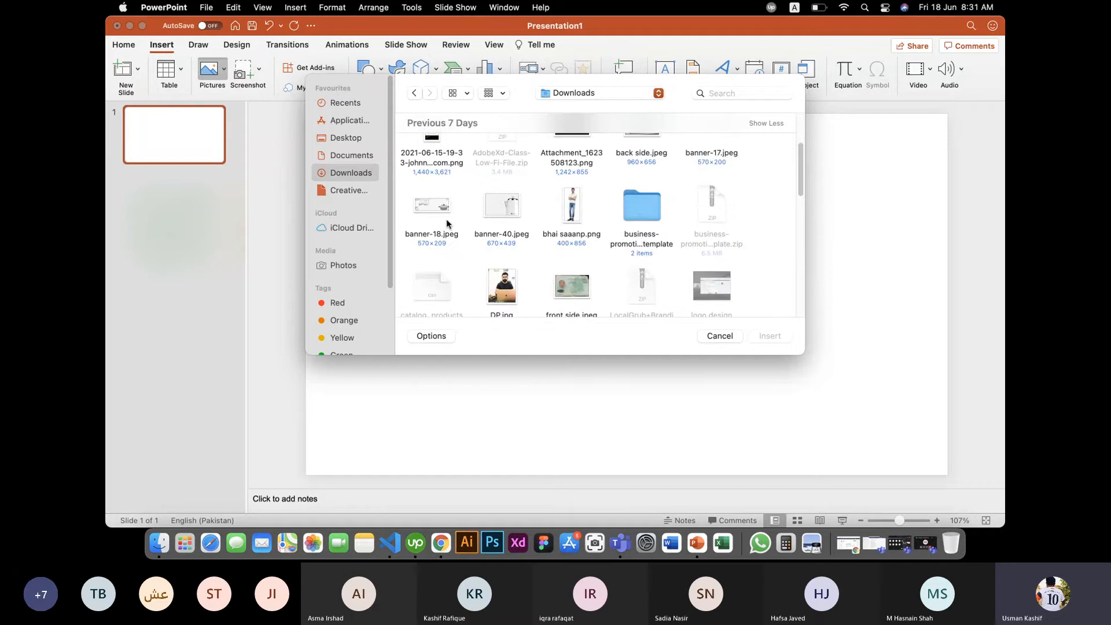
{"action": "left_click", "coordinate": [492, 208]}
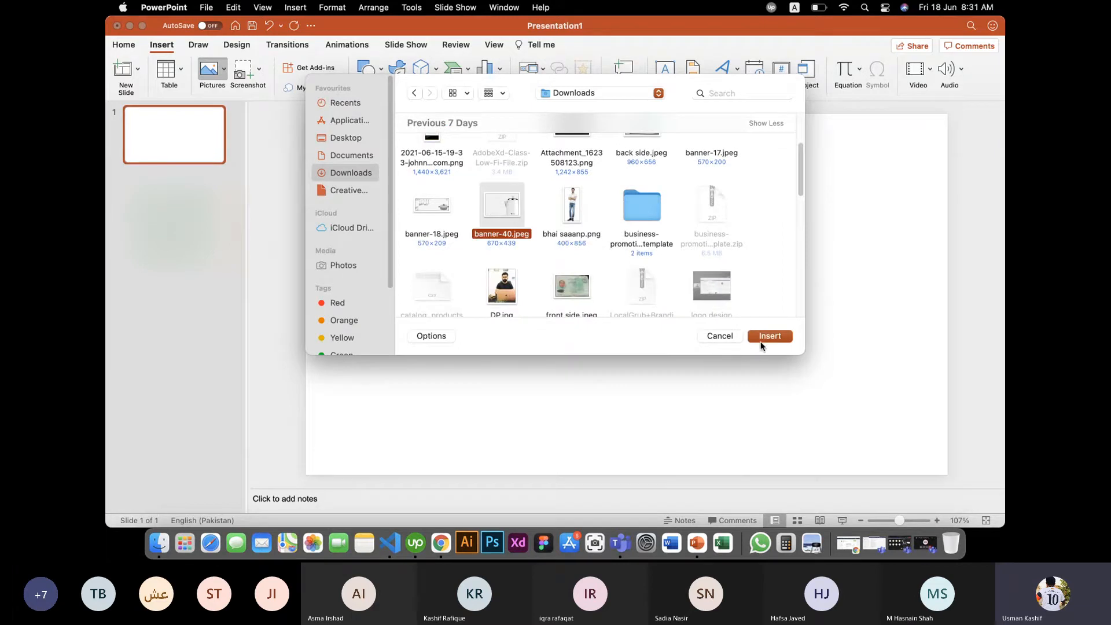
{"action": "left_click", "coordinate": [767, 338]}
{"action": "left_click_drag", "start_coordinate": [558, 241], "coordinate": [562, 266]}
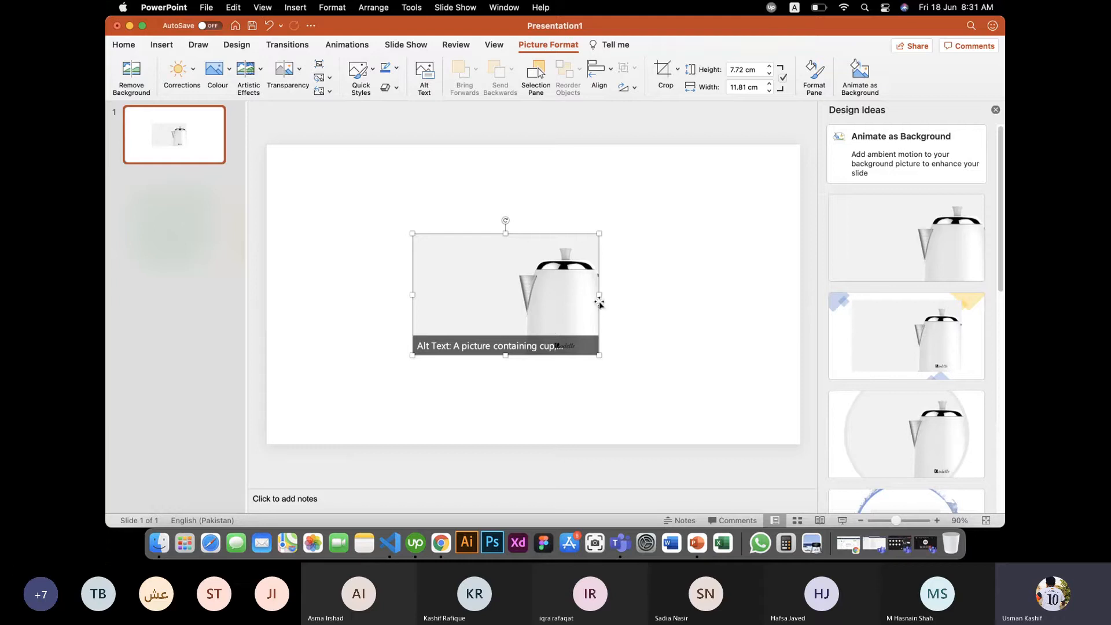
Try the blue circular brush-frame and full-slide Design Ideas on the kettle picture, undo them, and close the suggestions
{"action": "scroll", "coordinate": [876, 408], "scroll_direction": "down", "scroll_amount": 4}
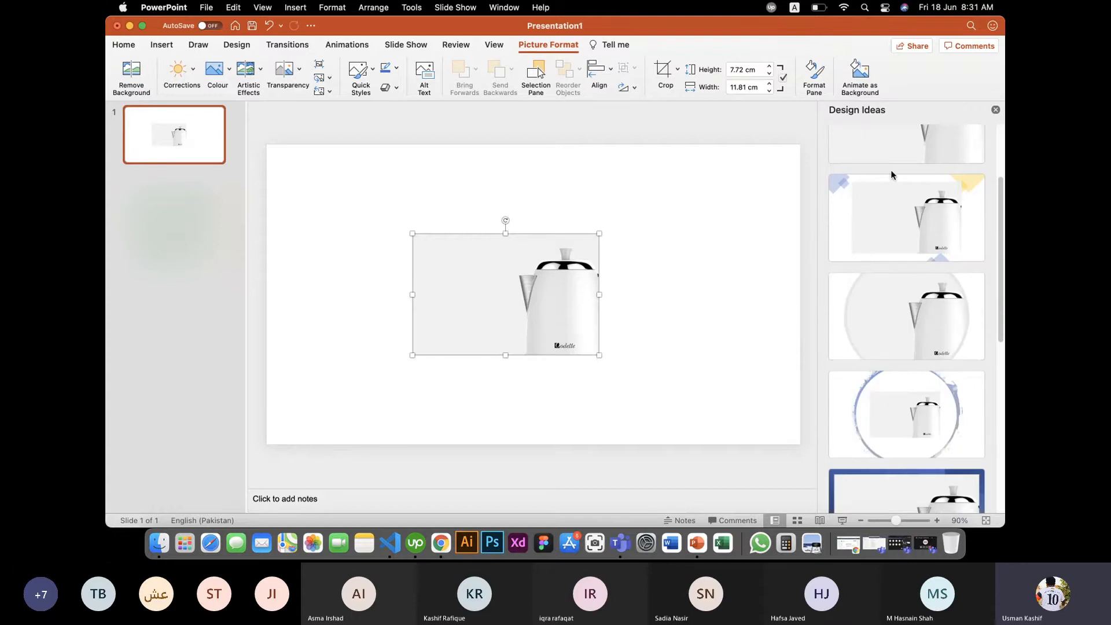
{"action": "left_click", "coordinate": [906, 433]}
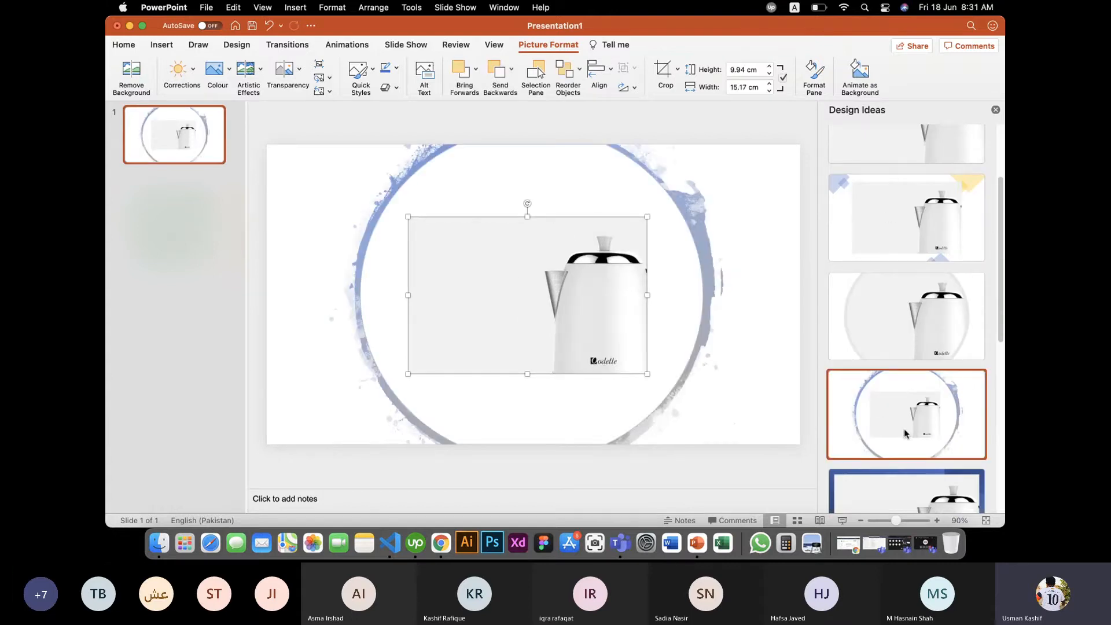
{"action": "scroll", "coordinate": [932, 308], "scroll_direction": "down", "scroll_amount": 3}
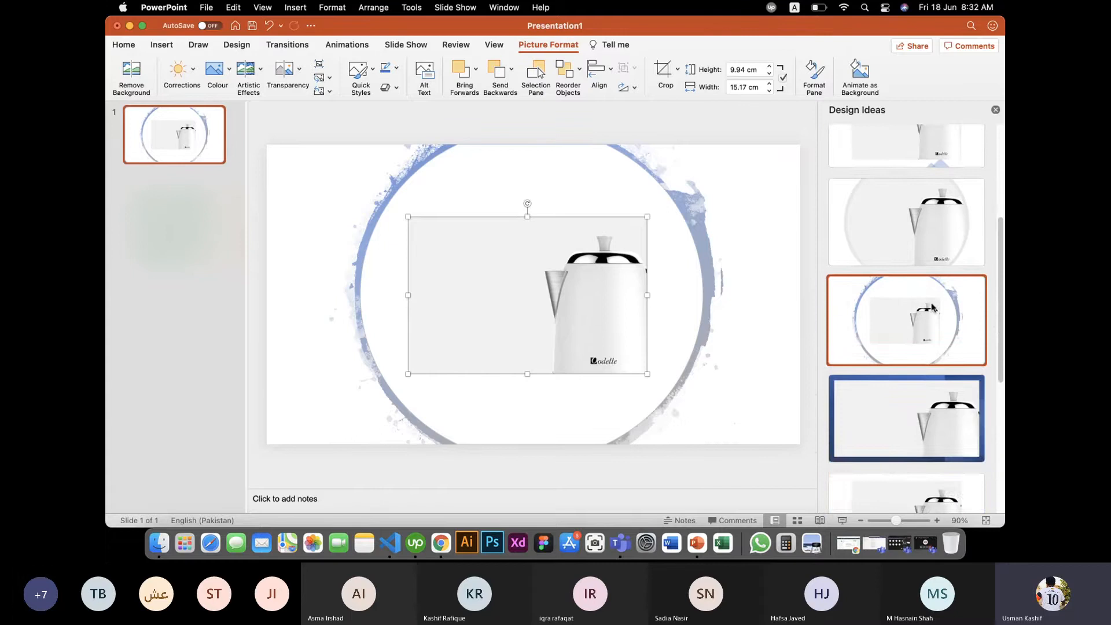
{"action": "scroll", "coordinate": [932, 308], "scroll_direction": "up", "scroll_amount": 5}
{"action": "left_click", "coordinate": [883, 212]}
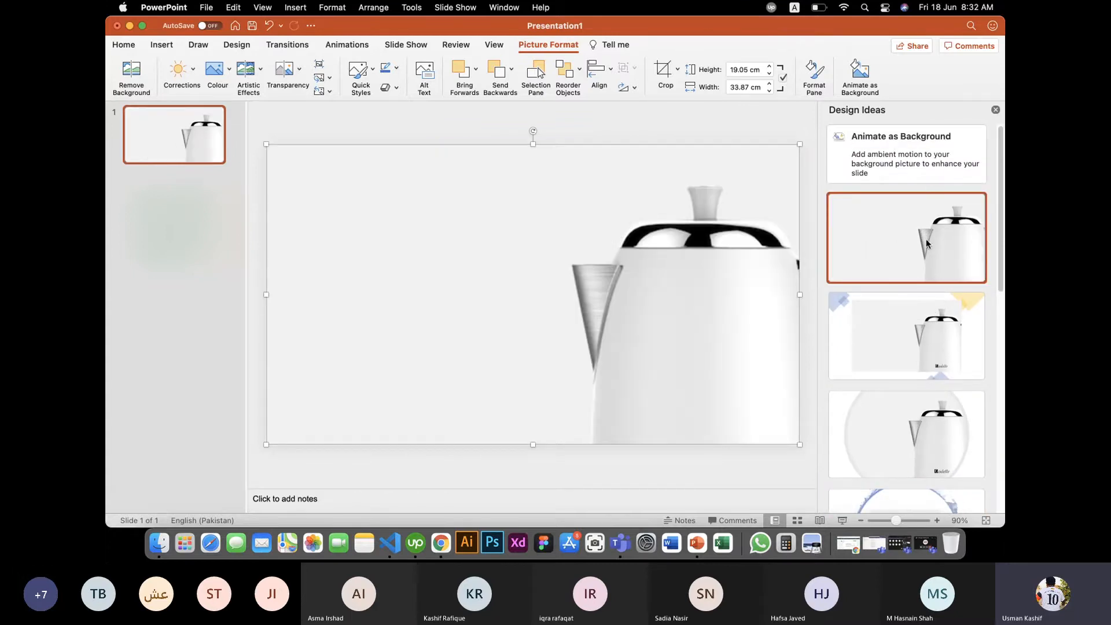
{"action": "key", "text": "super+z"}
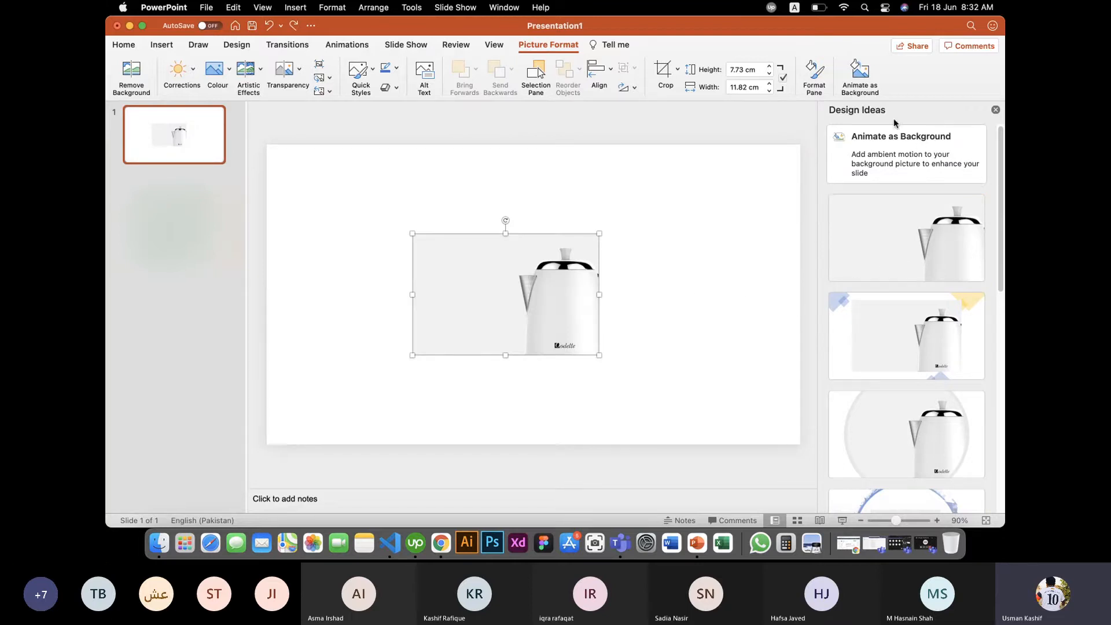
{"action": "left_click", "coordinate": [994, 110]}
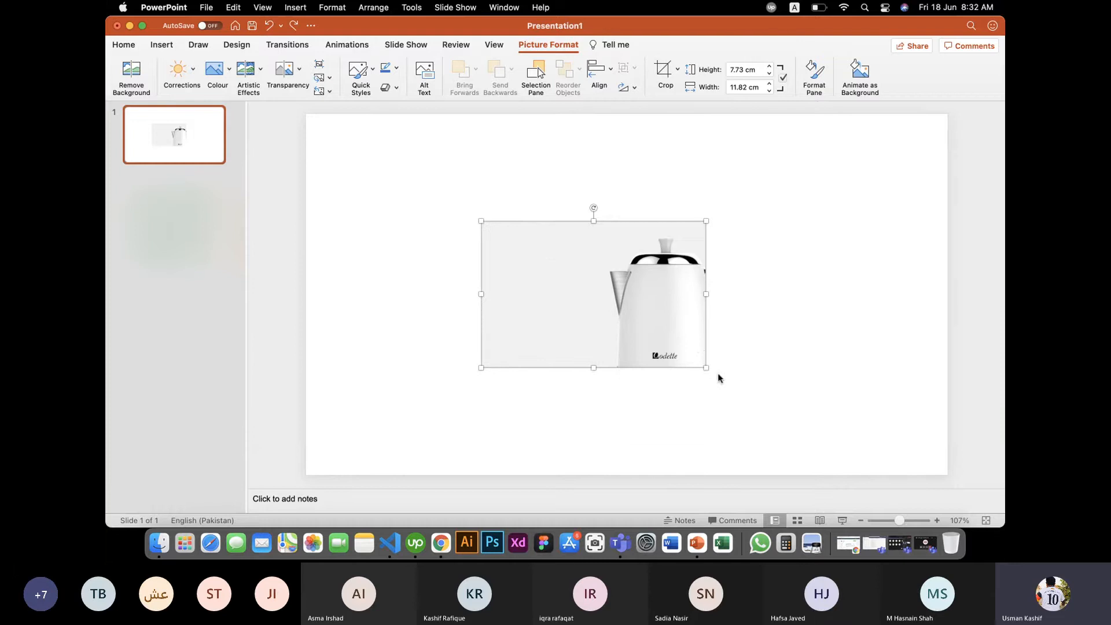
Enlarge and reposition the kettle picture to span the full slide width, about 22.14 cm high by 33.87 cm wide
{"action": "left_click_drag", "start_coordinate": [702, 367], "coordinate": [873, 451]}
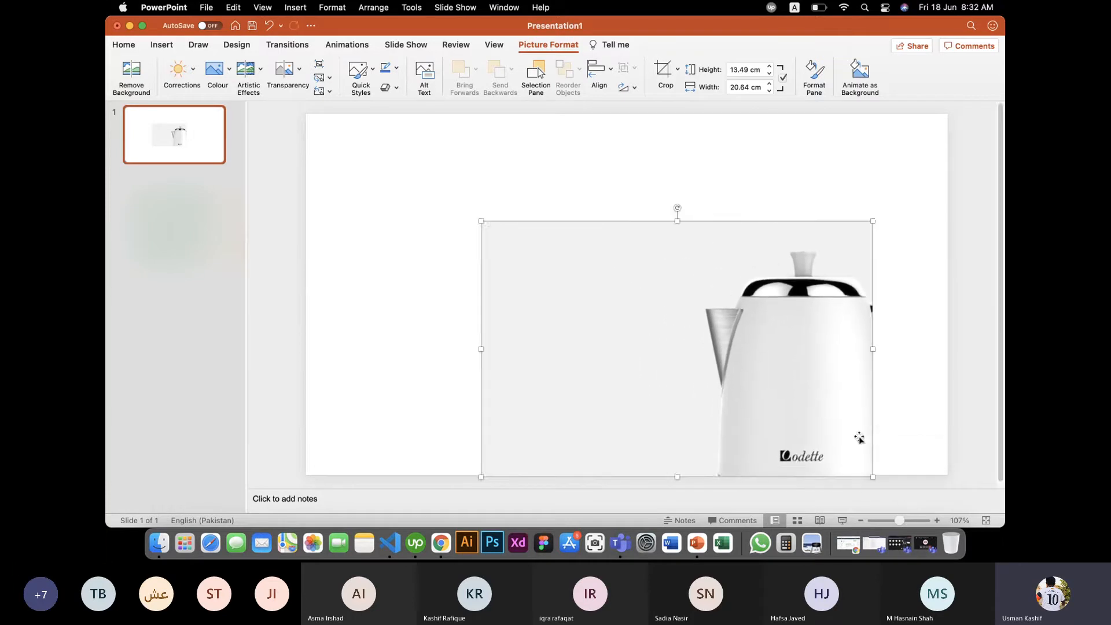
{"action": "left_click_drag", "start_coordinate": [793, 440], "coordinate": [831, 426]}
{"action": "left_click_drag", "start_coordinate": [556, 218], "coordinate": [312, 148]}
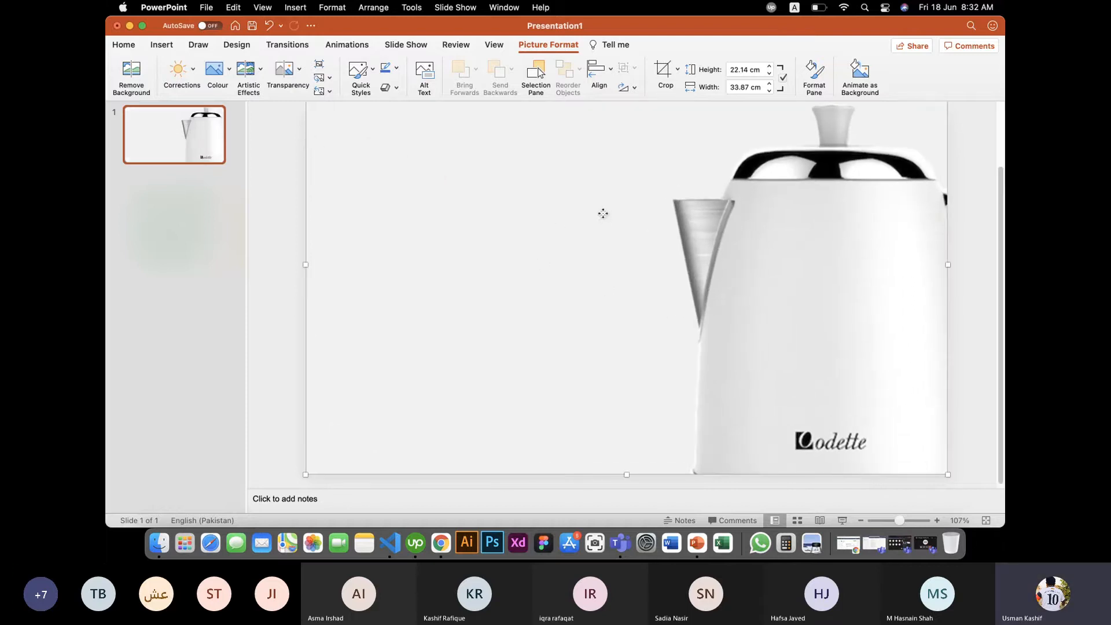
Align the kettle picture with the slide edges and reduce its height to 19.05 cm so it covers the slide exactly
{"action": "left_click_drag", "start_coordinate": [602, 213], "coordinate": [719, 213]}
{"action": "left_click_drag", "start_coordinate": [947, 294], "coordinate": [948, 254]}
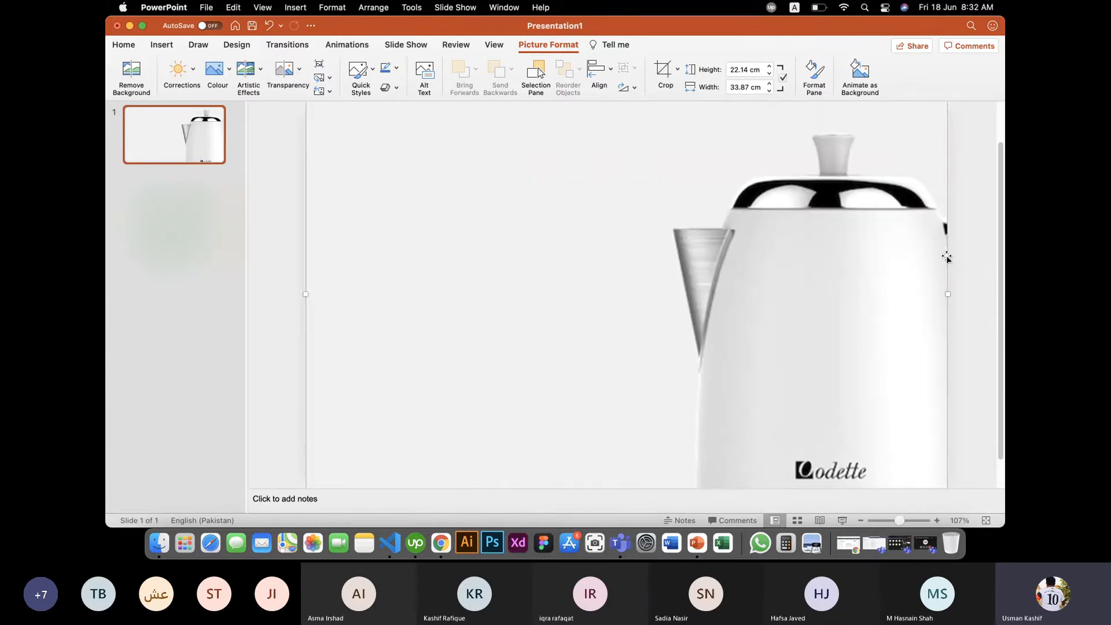
{"action": "scroll", "coordinate": [640, 197], "scroll_direction": "up", "scroll_amount": 2}
{"action": "left_click_drag", "start_coordinate": [626, 123], "coordinate": [626, 239]}
{"action": "left_click_drag", "start_coordinate": [680, 341], "coordinate": [682, 216]}
{"action": "left_click_drag", "start_coordinate": [627, 429], "coordinate": [628, 473]}
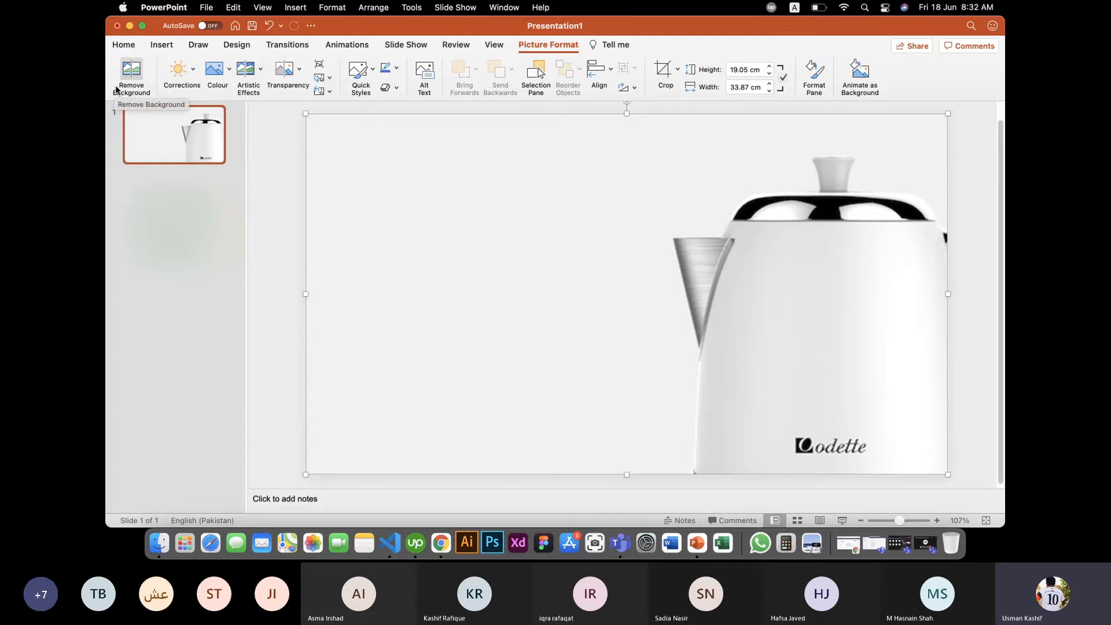
Try Remove Background on the kettle picture, and discard the result
{"action": "left_click", "coordinate": [288, 213]}
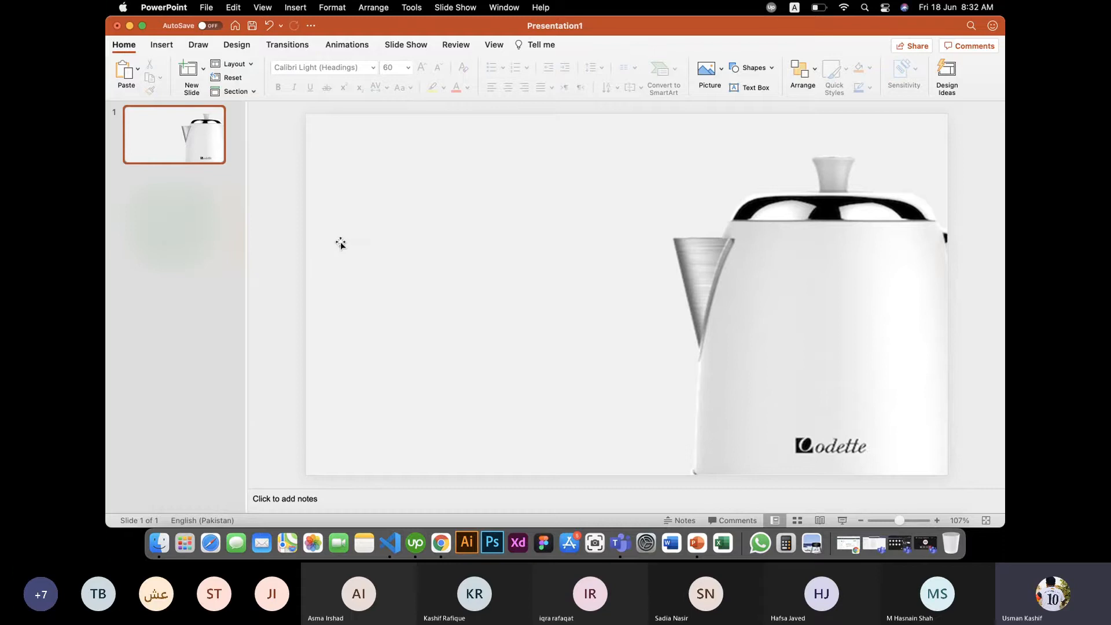
{"action": "left_click", "coordinate": [417, 203]}
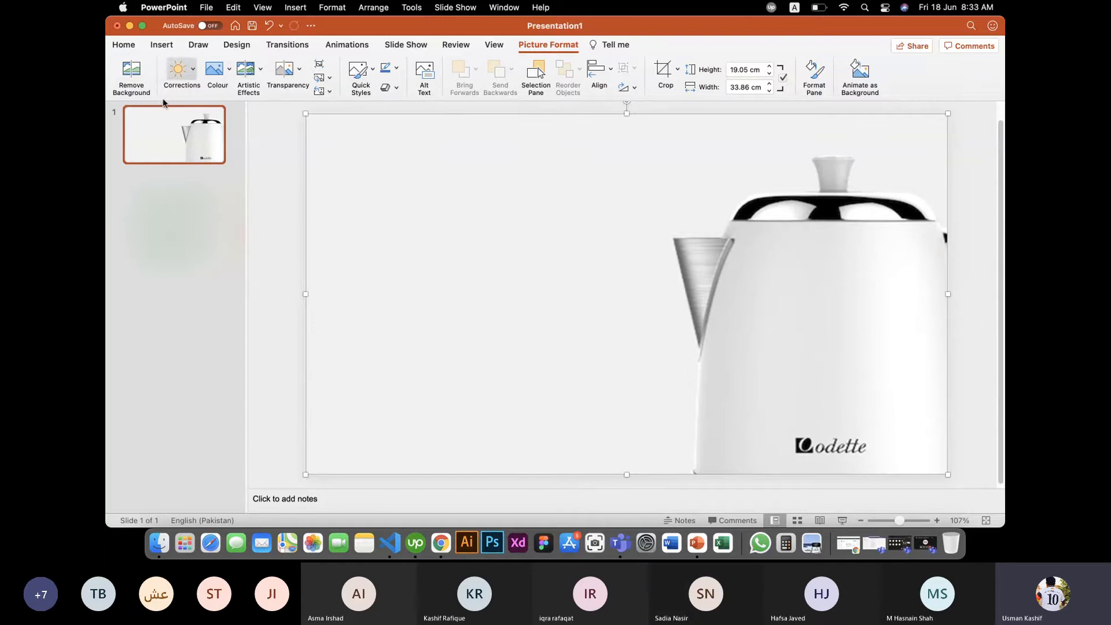
{"action": "left_click", "coordinate": [131, 74]}
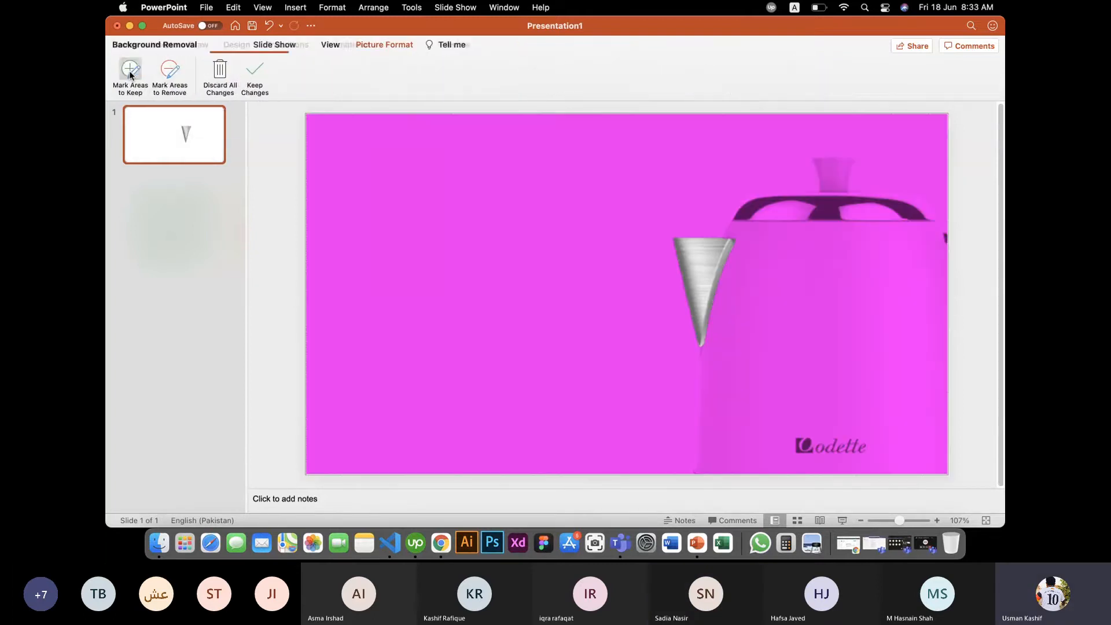
{"action": "left_click", "coordinate": [255, 137]}
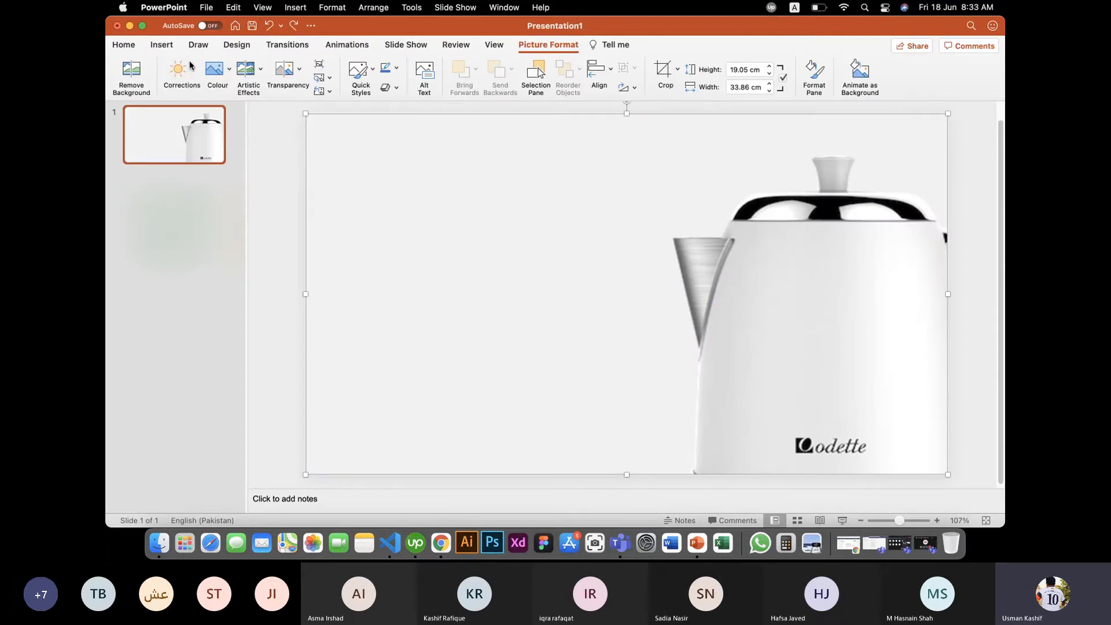
{"action": "left_click", "coordinate": [192, 69]}
{"action": "left_click", "coordinate": [193, 71]}
{"action": "left_click", "coordinate": [229, 71]}
{"action": "left_click", "coordinate": [229, 71]}
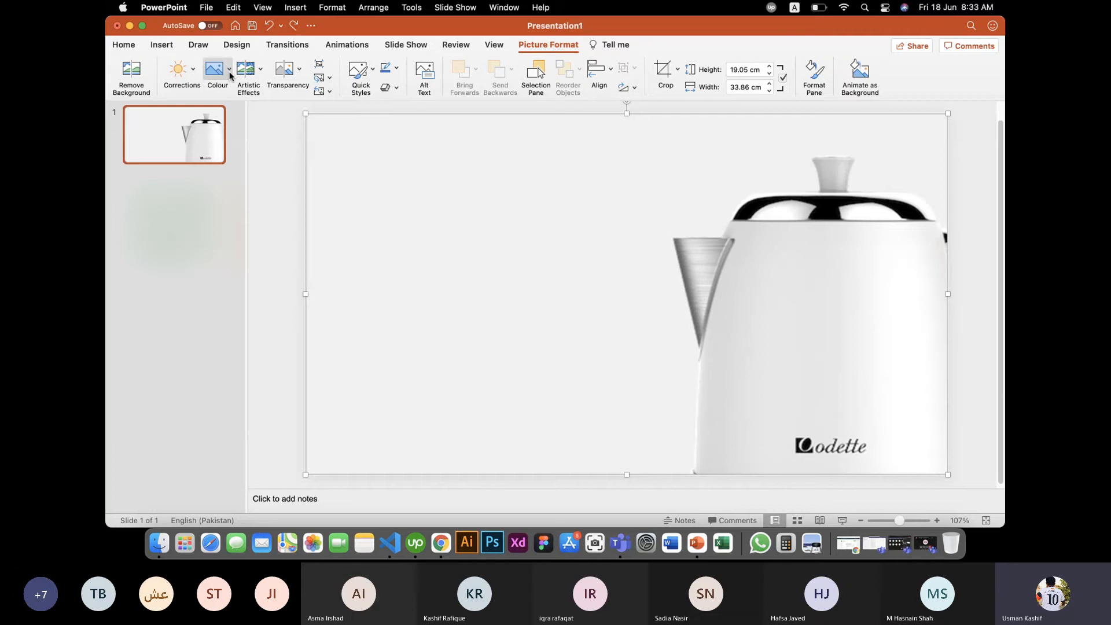
{"action": "left_click", "coordinate": [261, 73]}
{"action": "left_click", "coordinate": [261, 73]}
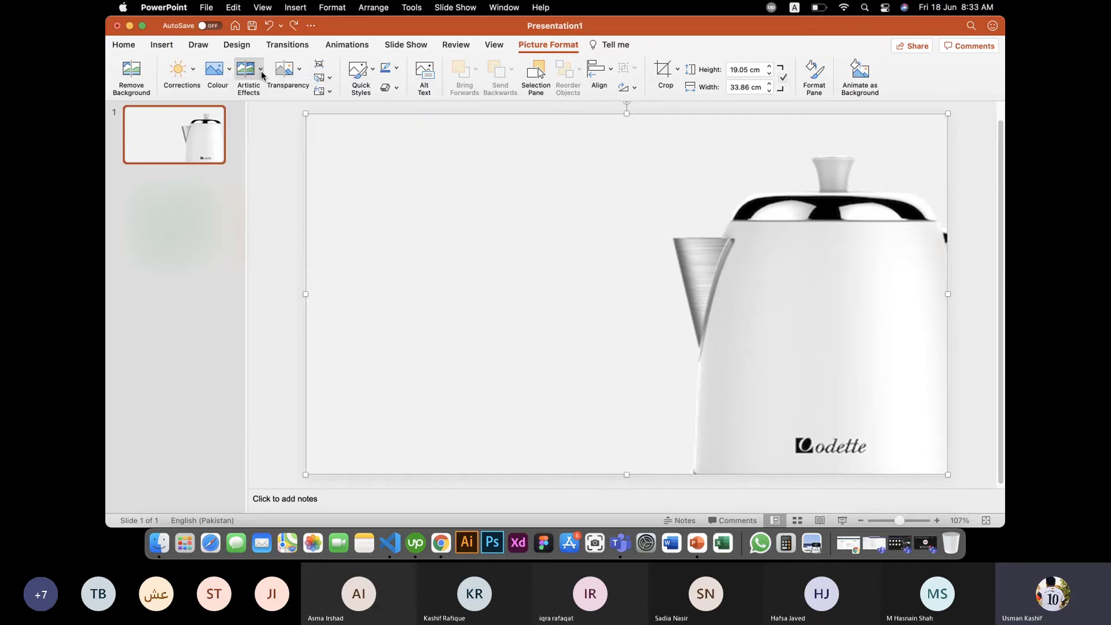
Try a strong transparency preset on the kettle picture, and undo it
{"action": "left_click", "coordinate": [302, 73]}
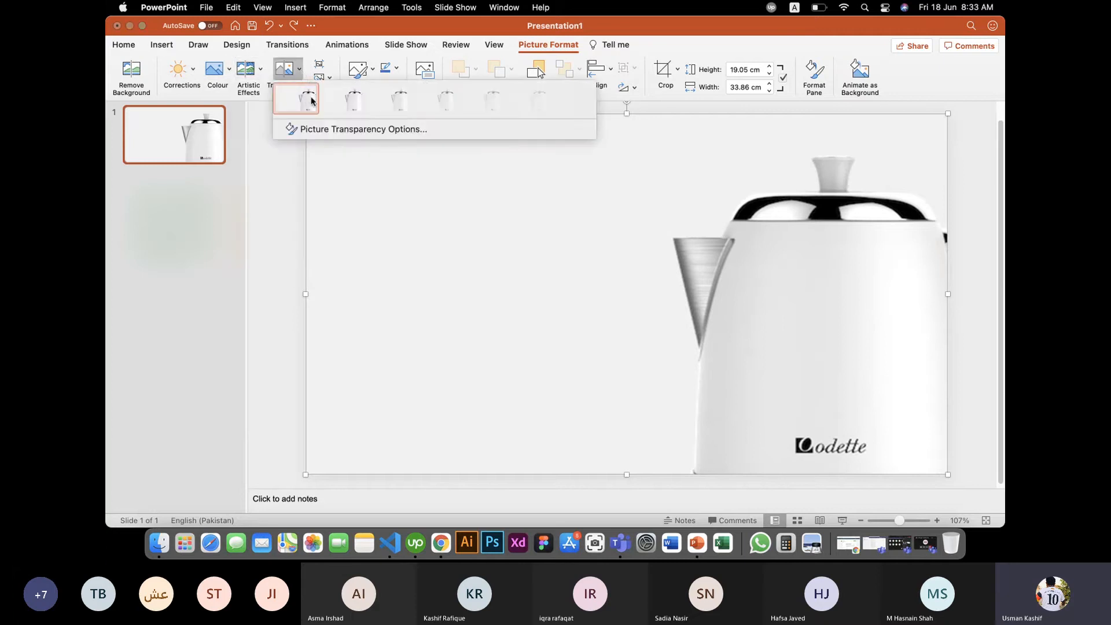
{"action": "left_click", "coordinate": [517, 110]}
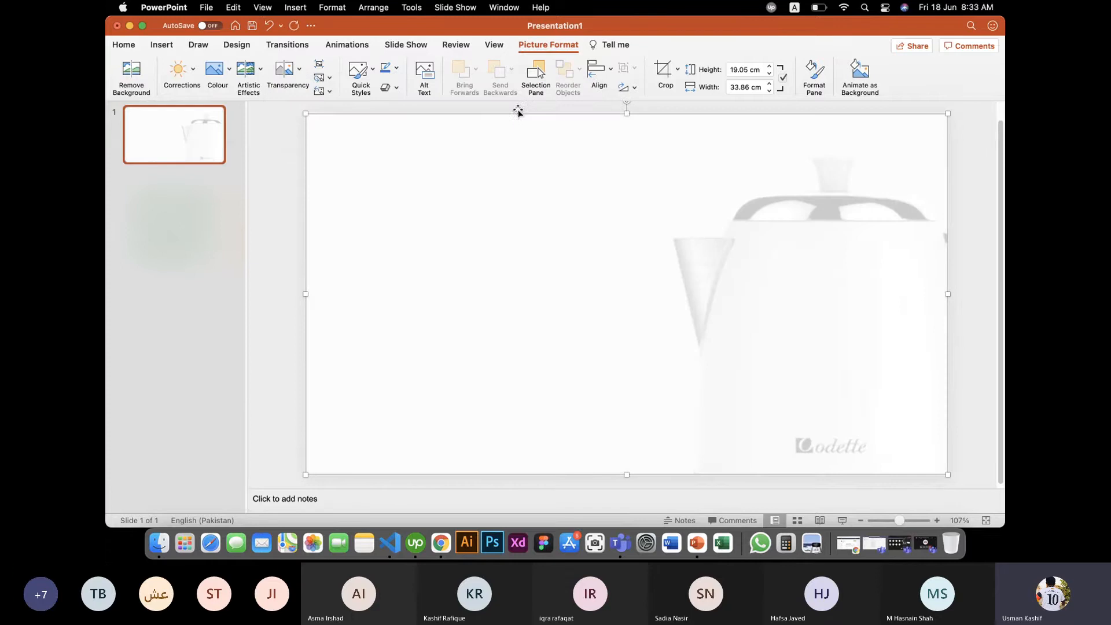
{"action": "key", "text": "super+z"}
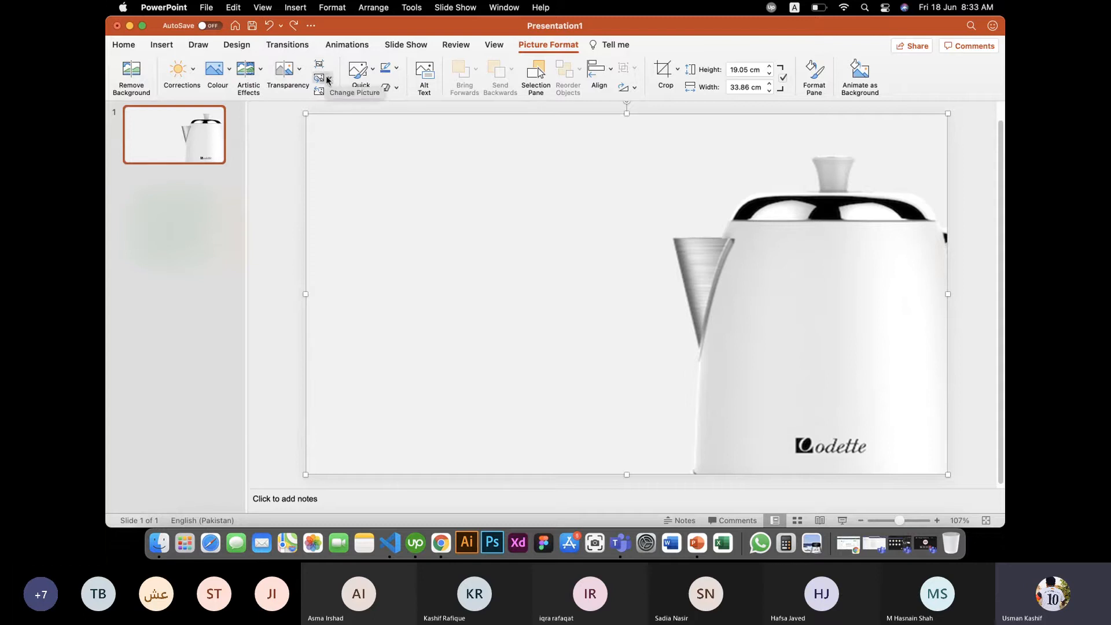
Look over the Quick Styles for the kettle picture and open its Format Picture options
{"action": "left_click", "coordinate": [373, 77]}
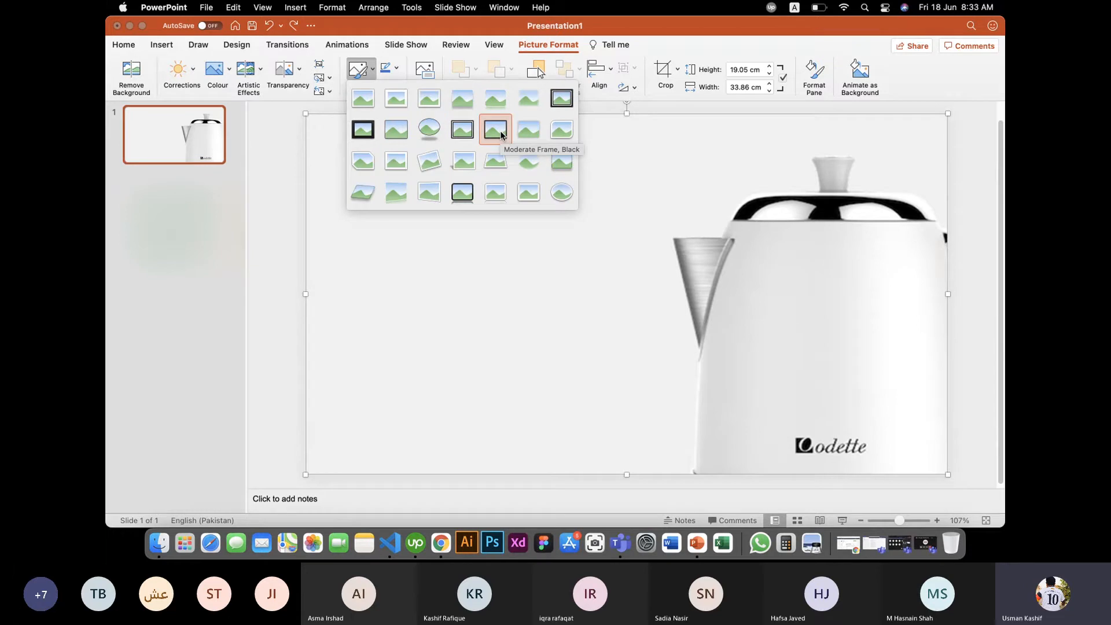
{"action": "left_click", "coordinate": [225, 169]}
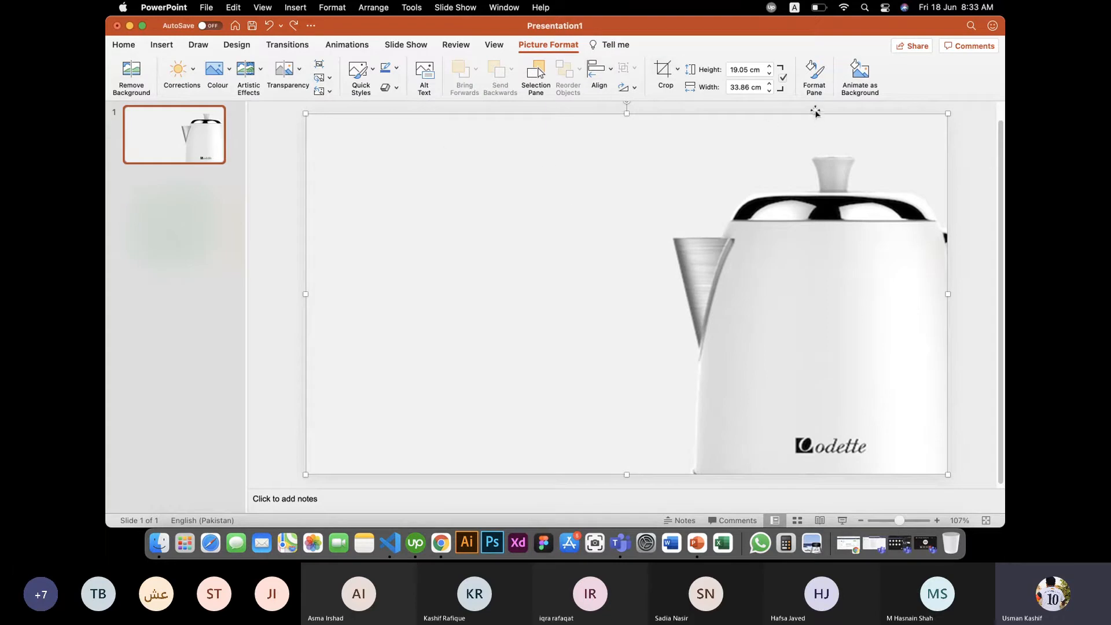
{"action": "left_click", "coordinate": [823, 79]}
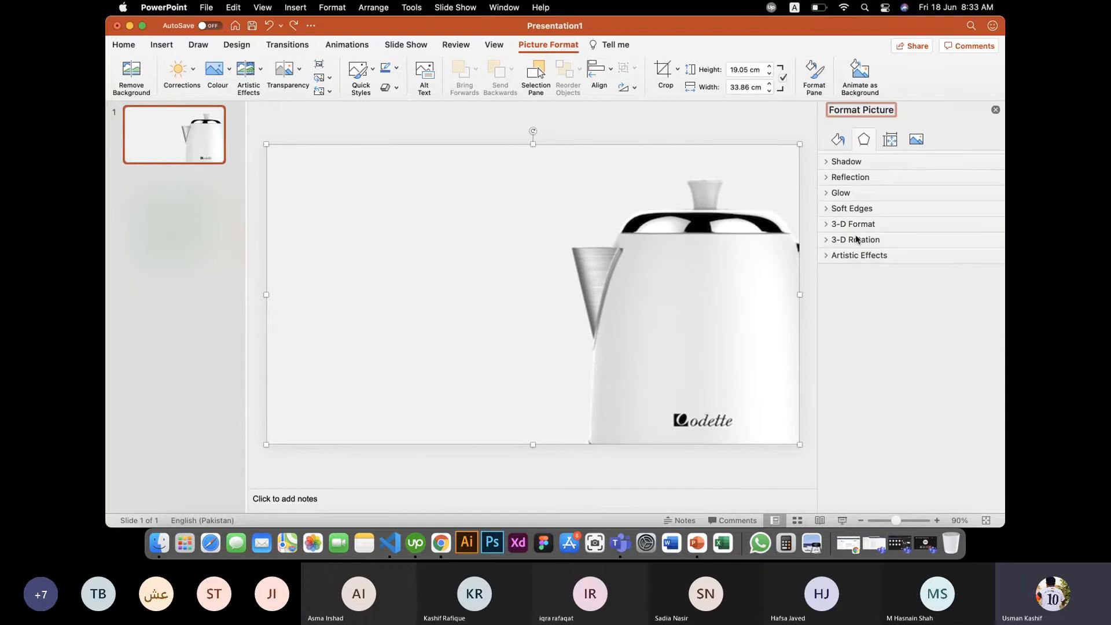
{"action": "left_click", "coordinate": [996, 110]}
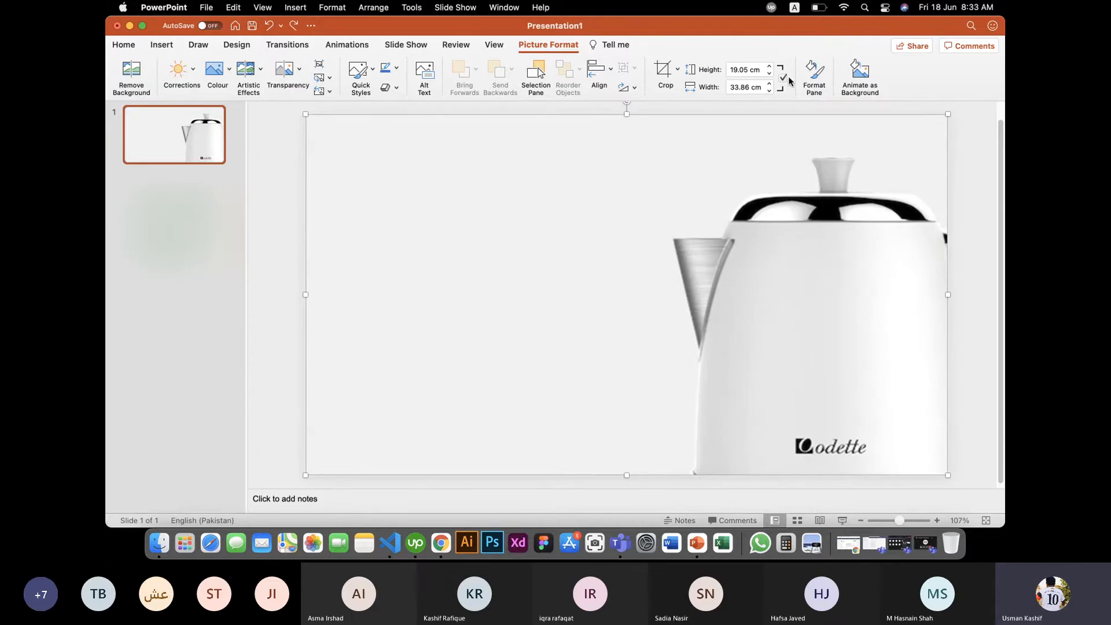
{"action": "left_click", "coordinate": [814, 72]}
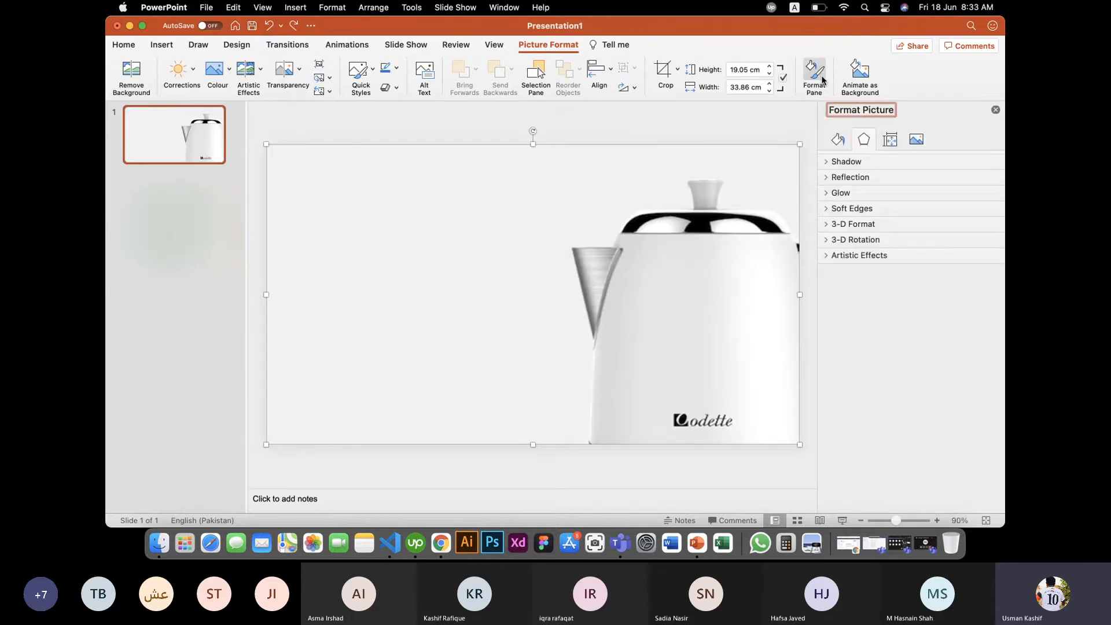
Look over the Shadow and Reflection effect options for the kettle picture
{"action": "left_click", "coordinate": [826, 161]}
{"action": "left_click", "coordinate": [827, 162]}
{"action": "left_click", "coordinate": [828, 177]}
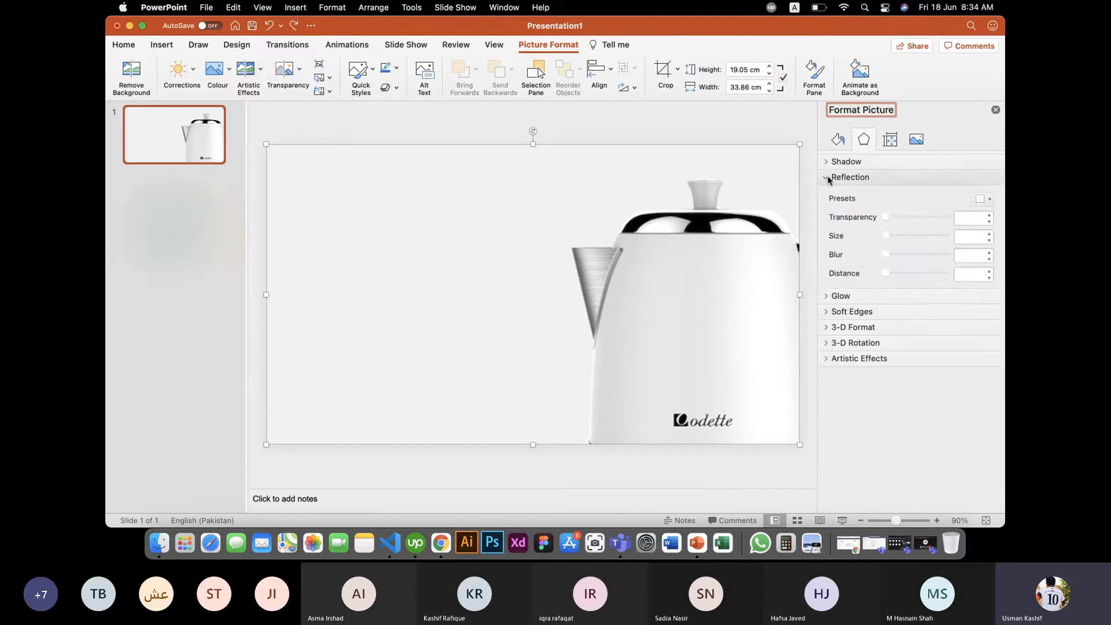
{"action": "left_click", "coordinate": [828, 178]}
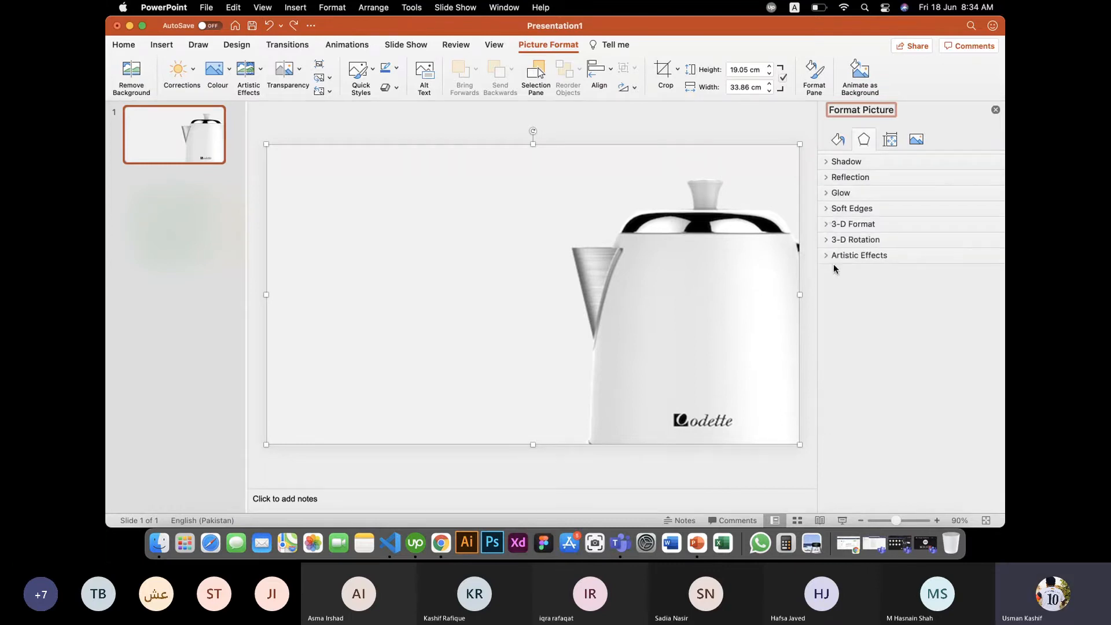
Try a solid fill with a dark colour and 100% transparency on the kettle picture, and replace it with Slide background fill
{"action": "left_click", "coordinate": [838, 142]}
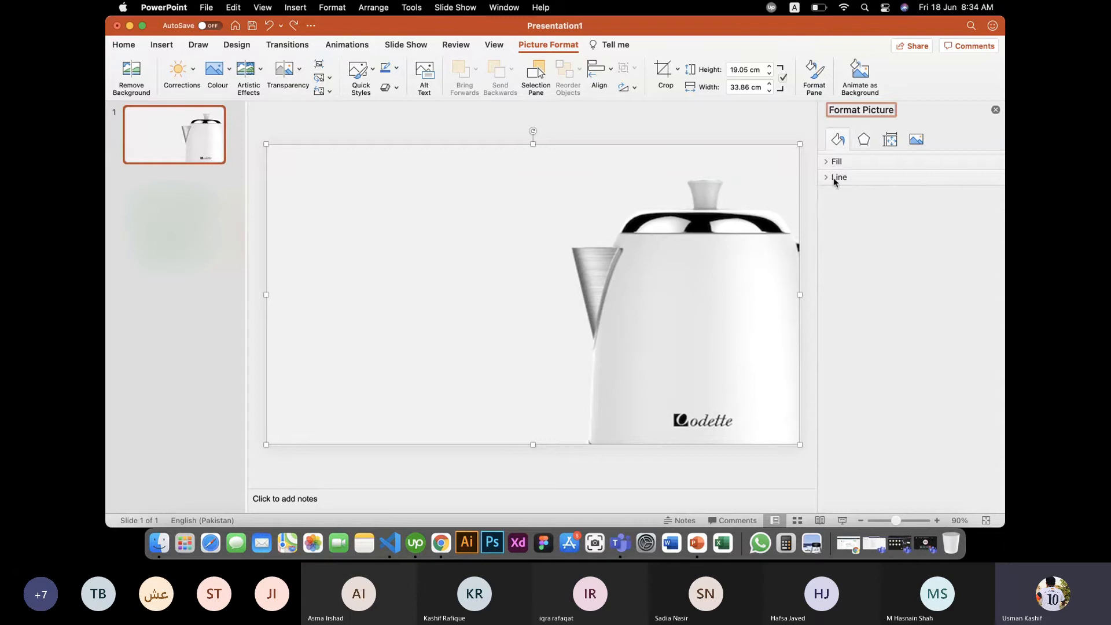
{"action": "left_click", "coordinate": [833, 162]}
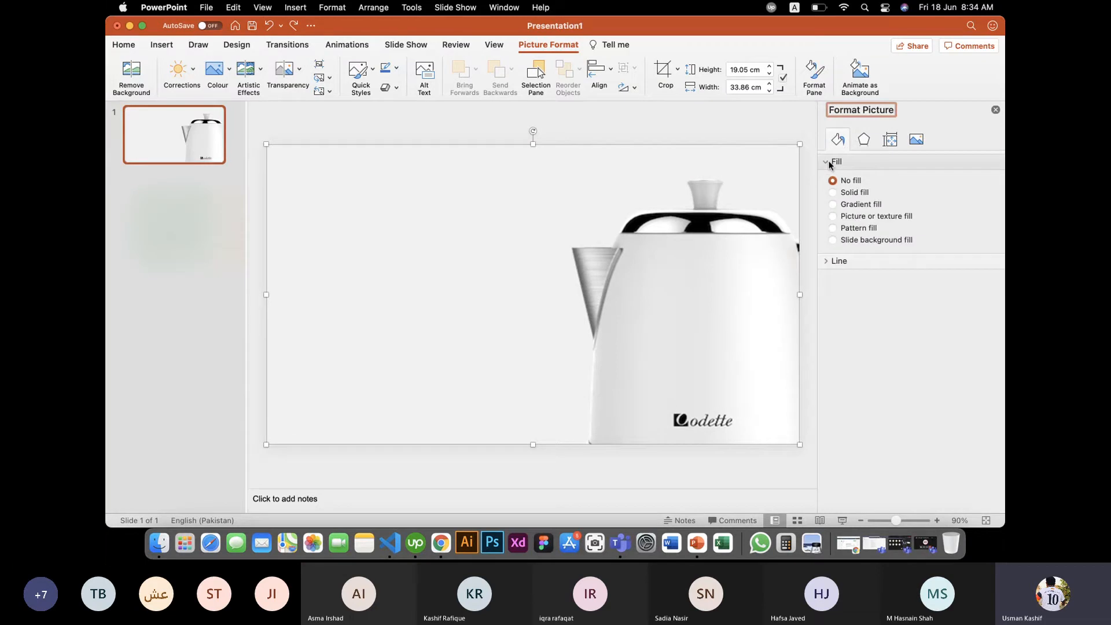
{"action": "left_click", "coordinate": [832, 193]}
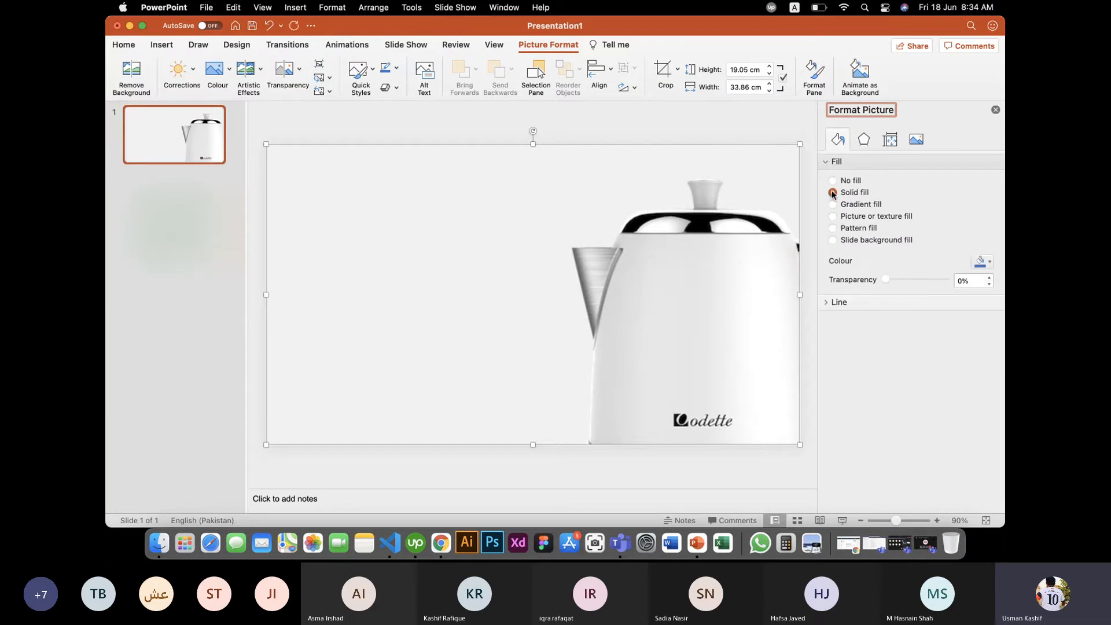
{"action": "left_click", "coordinate": [982, 261]}
{"action": "left_click", "coordinate": [902, 298]}
{"action": "left_click_drag", "start_coordinate": [889, 284], "coordinate": [974, 280]}
{"action": "left_click_drag", "start_coordinate": [647, 265], "coordinate": [652, 265]}
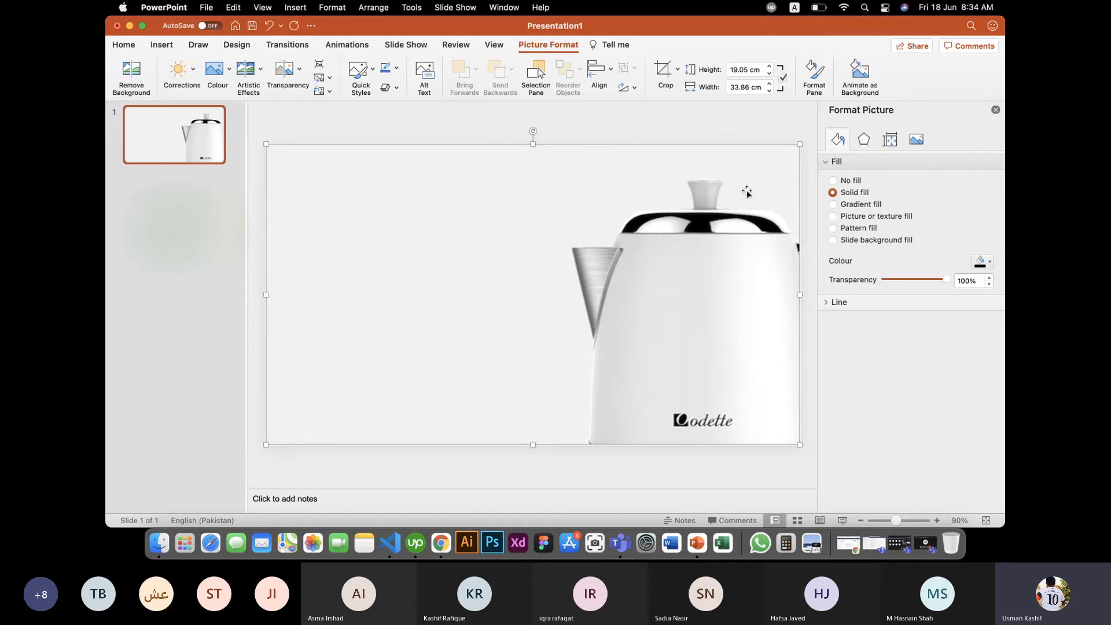
{"action": "left_click", "coordinate": [858, 240]}
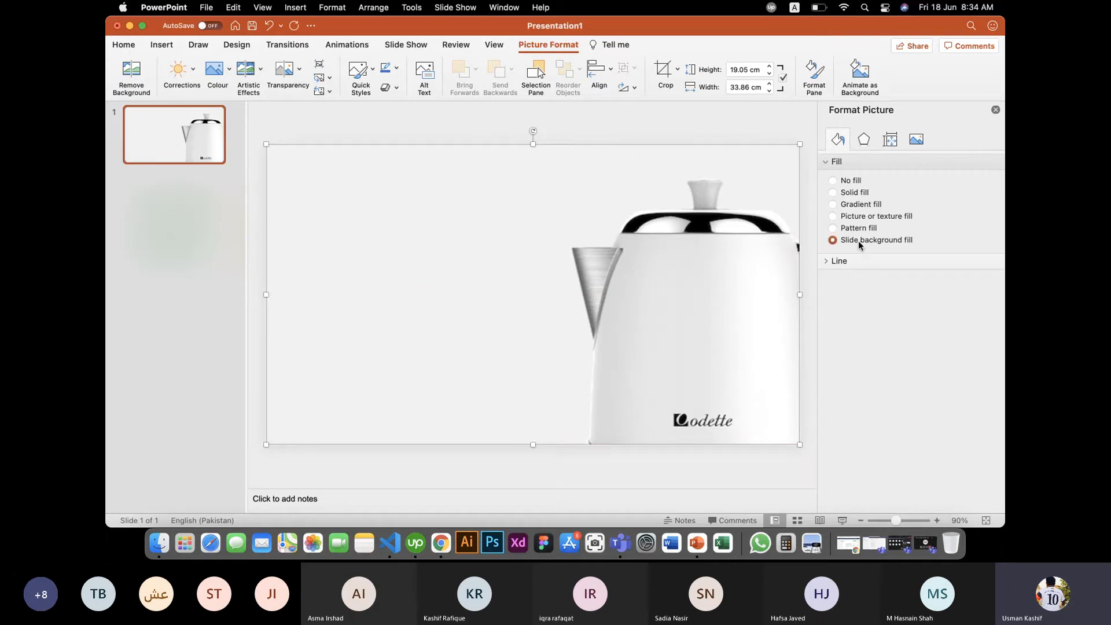
Look over the kettle picture's reflection effects, size settings, and picture correction, colour, transparency and crop options
{"action": "left_click", "coordinate": [865, 137]}
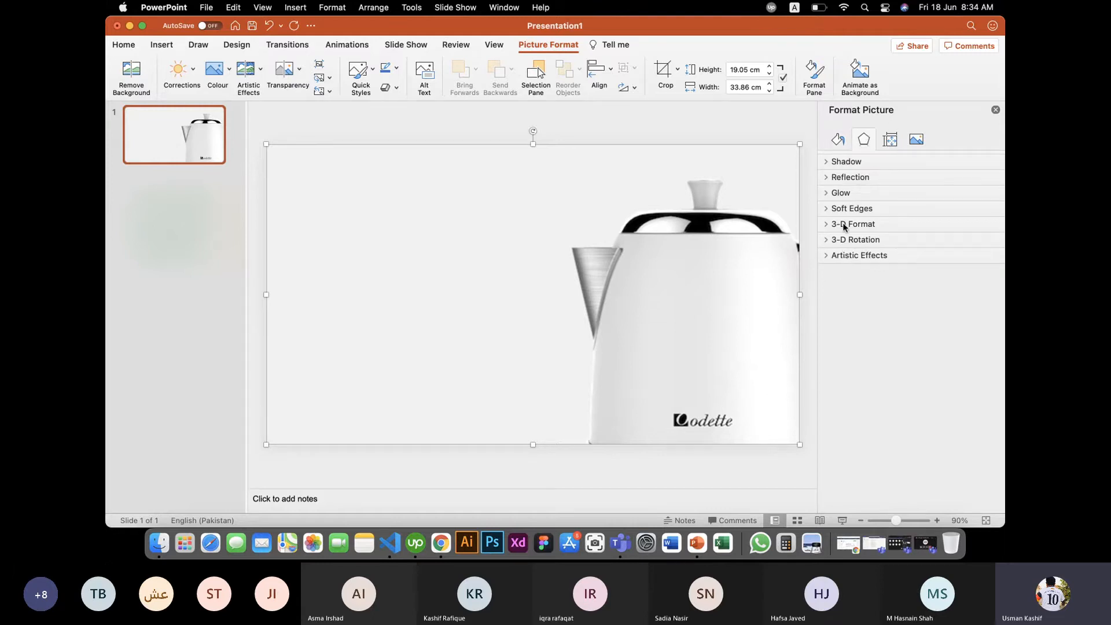
{"action": "left_click", "coordinate": [828, 177]}
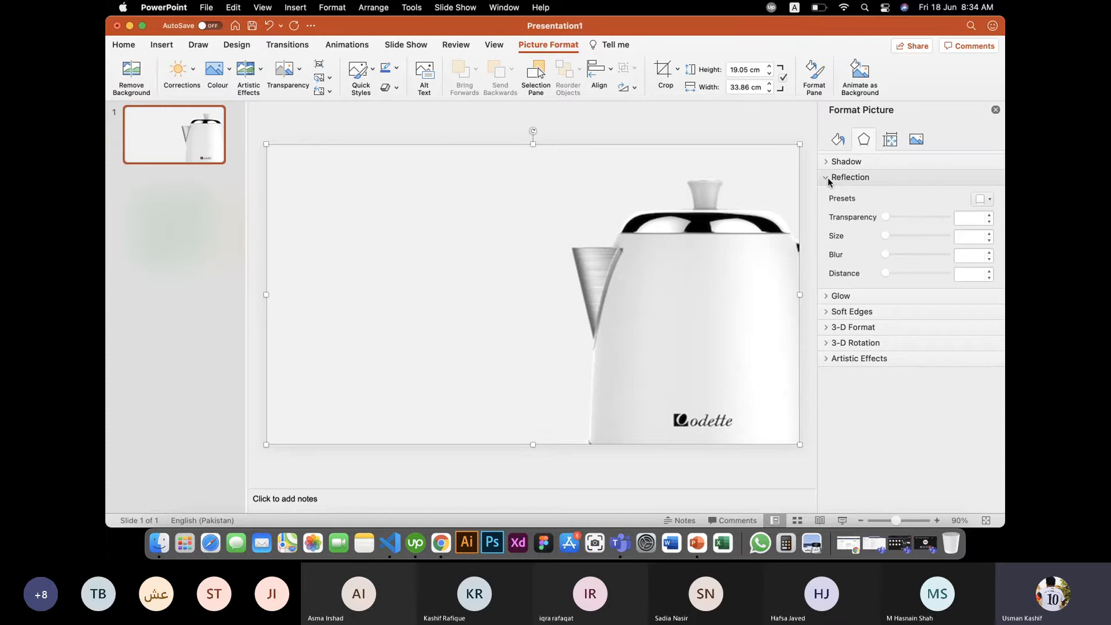
{"action": "left_click", "coordinate": [828, 177]}
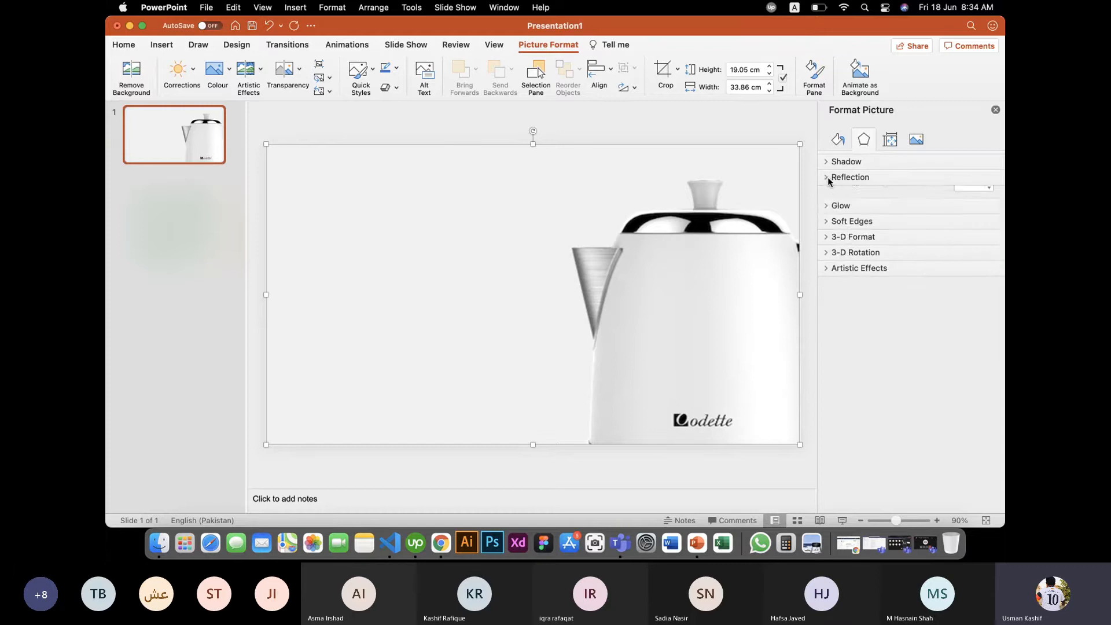
{"action": "left_click", "coordinate": [894, 144]}
{"action": "left_click", "coordinate": [916, 145]}
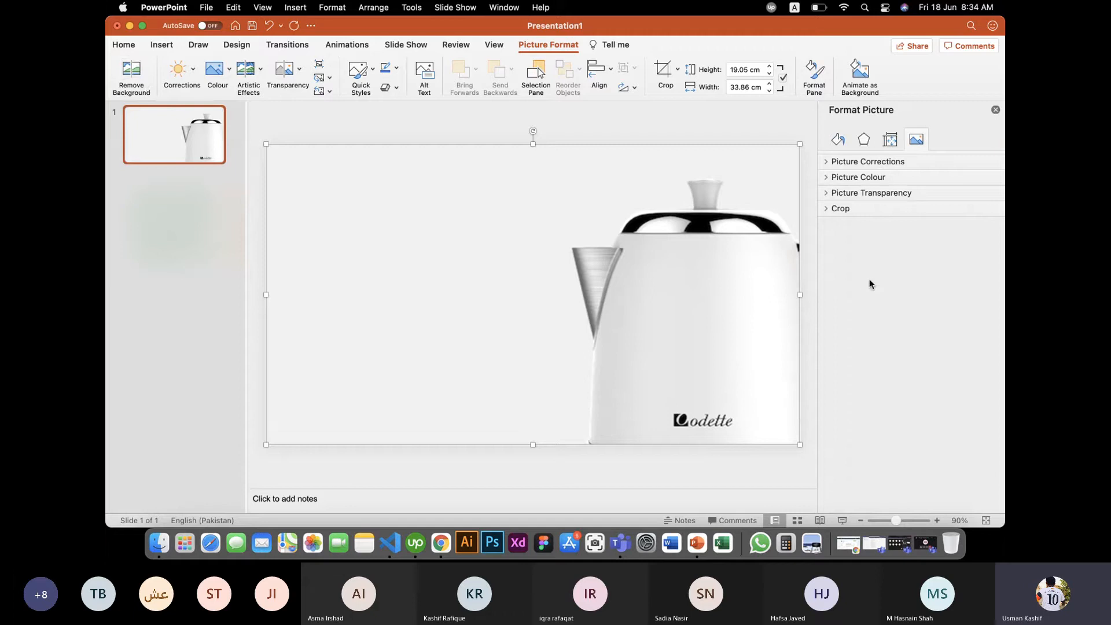
Reselect the kettle picture and look over the context commands available for it
{"action": "left_click", "coordinate": [320, 127]}
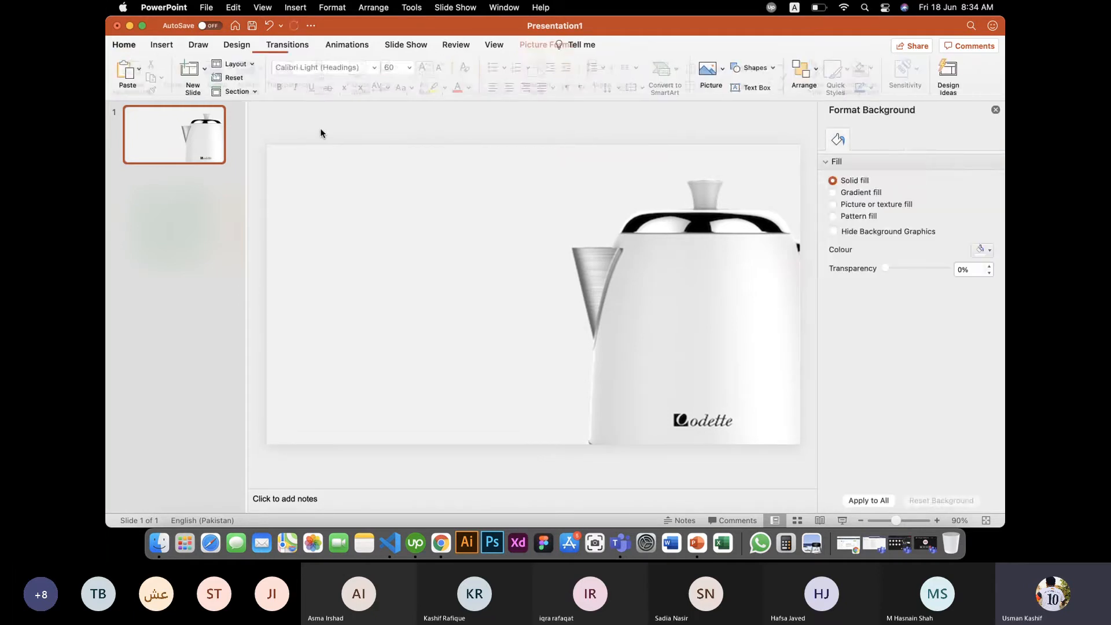
{"action": "left_click", "coordinate": [687, 225]}
{"action": "right_click", "coordinate": [686, 227]}
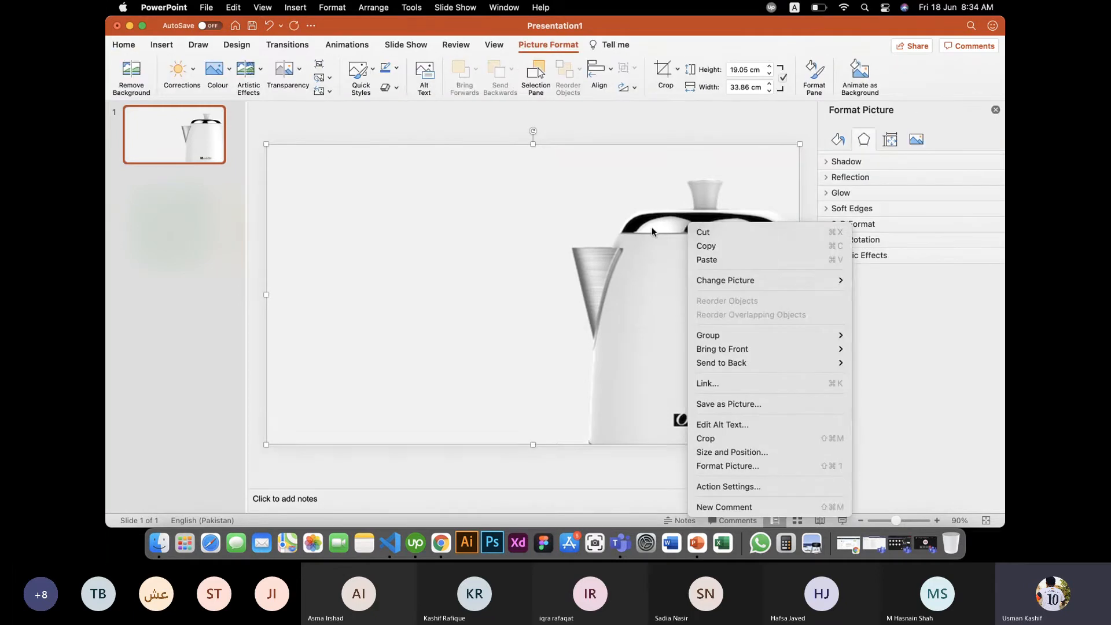
{"action": "left_click", "coordinate": [530, 466]}
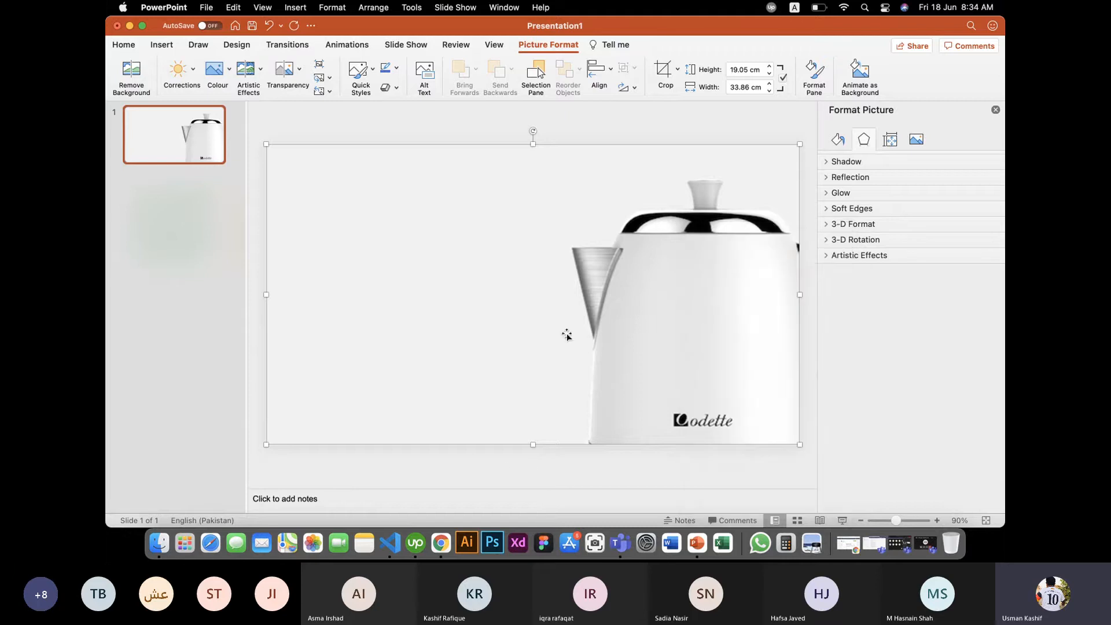
Close the background formatting options and delete the kettle picture, leaving the slide blank
{"action": "left_click", "coordinate": [350, 112]}
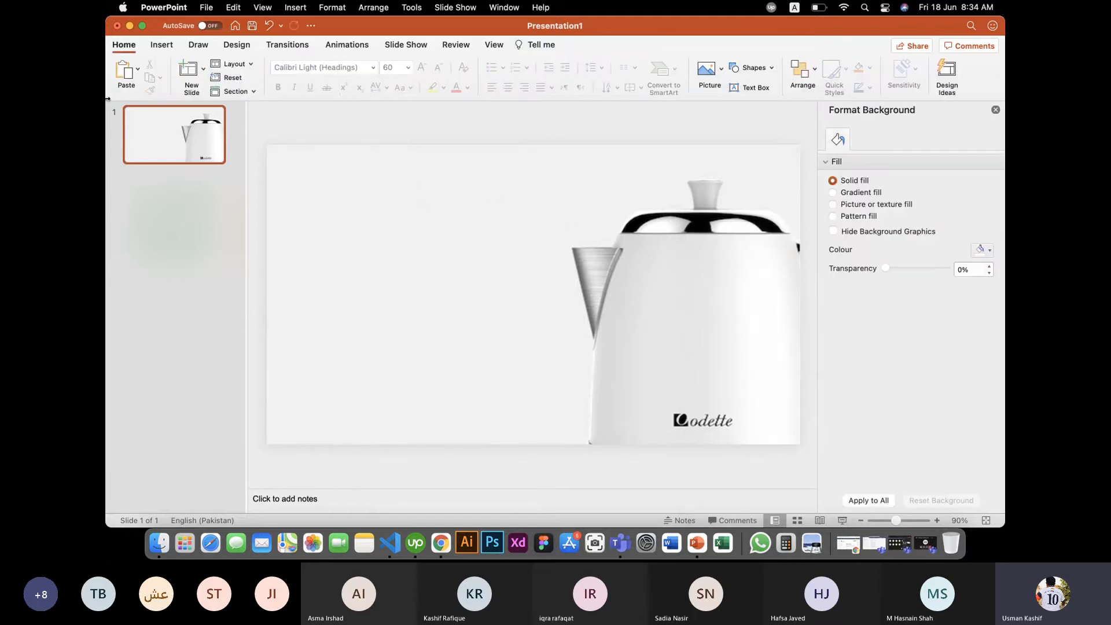
{"action": "left_click", "coordinate": [156, 46]}
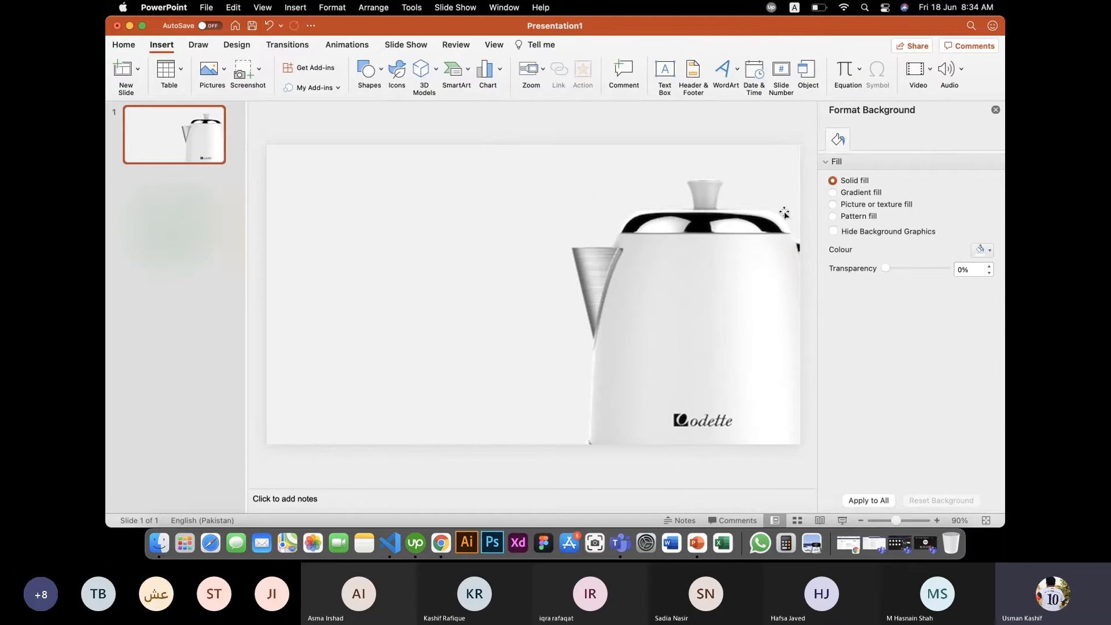
{"action": "left_click", "coordinate": [997, 111]}
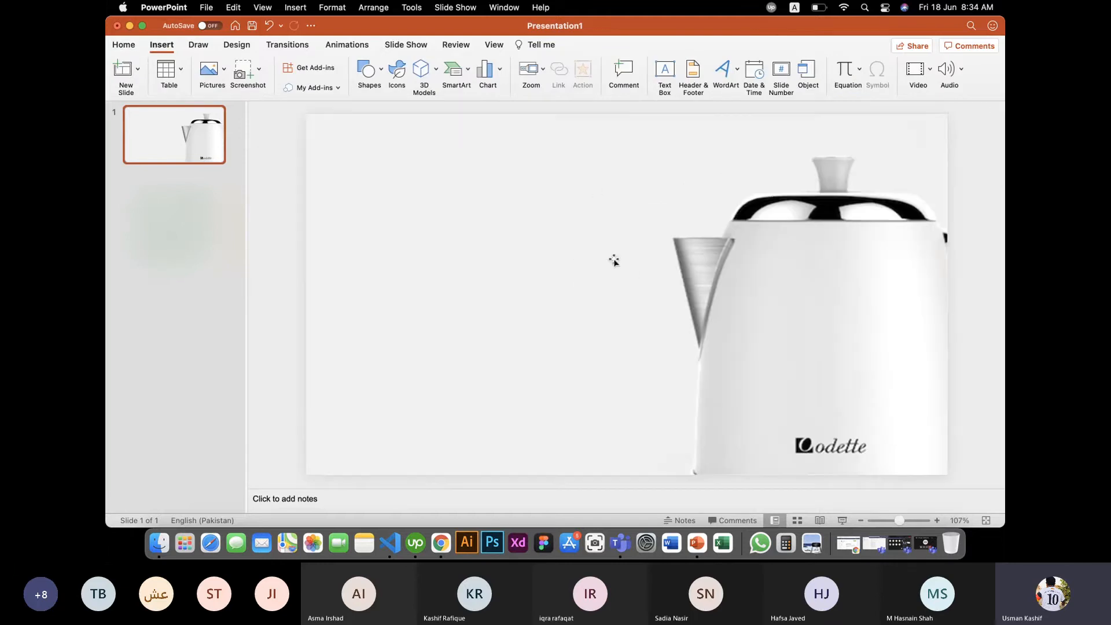
{"action": "left_click_drag", "start_coordinate": [607, 243], "coordinate": [582, 238]}
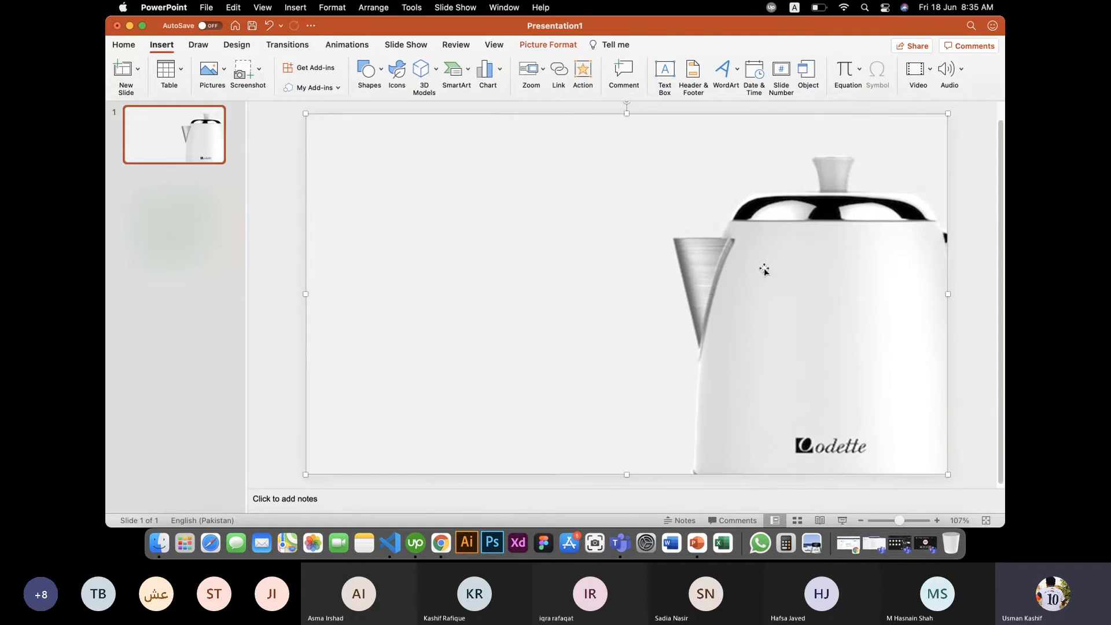
{"action": "left_click_drag", "start_coordinate": [761, 268], "coordinate": [673, 330]}
{"action": "key", "text": "Delete"}
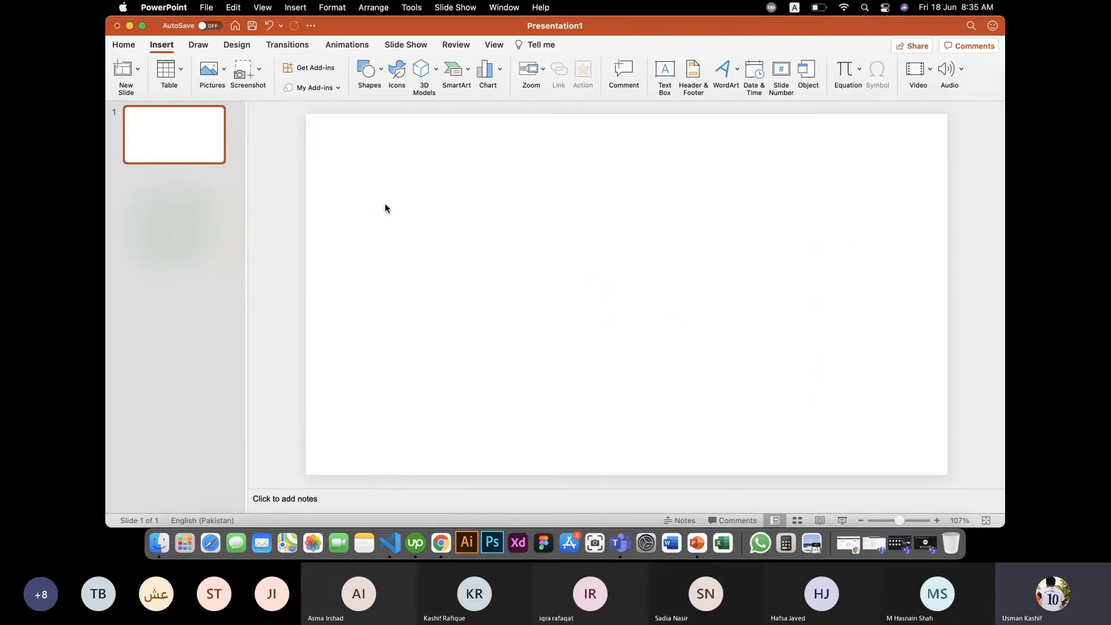
Look through the shape gallery and draw a rectangle about 13 cm high and 30 cm wide across the slide's upper part
{"action": "left_click", "coordinate": [379, 74]}
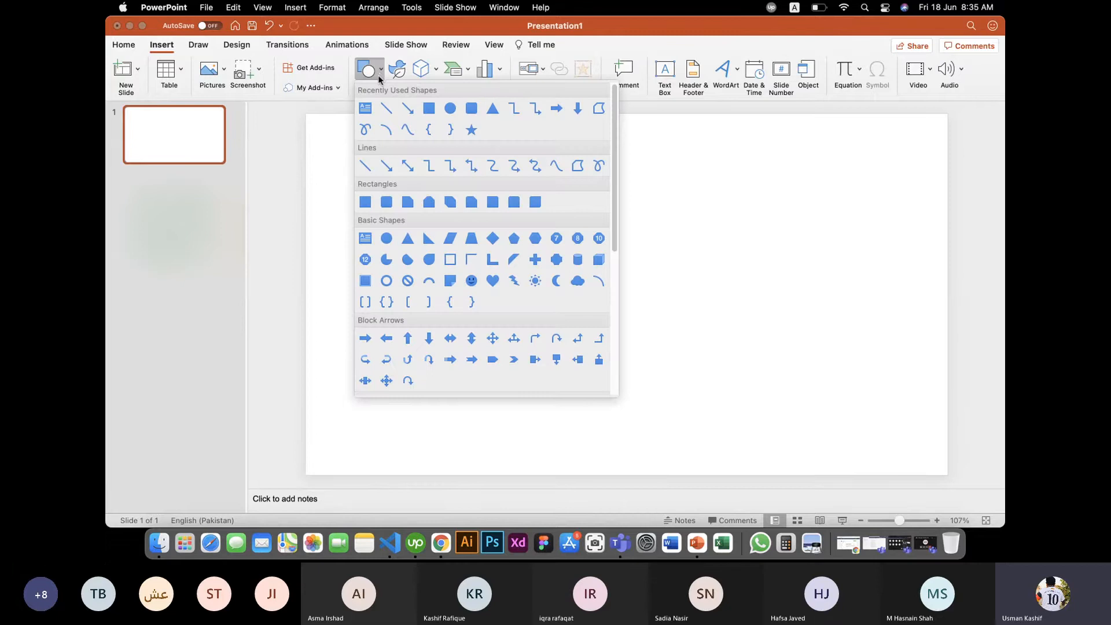
{"action": "scroll", "coordinate": [501, 261], "scroll_direction": "down", "scroll_amount": 5}
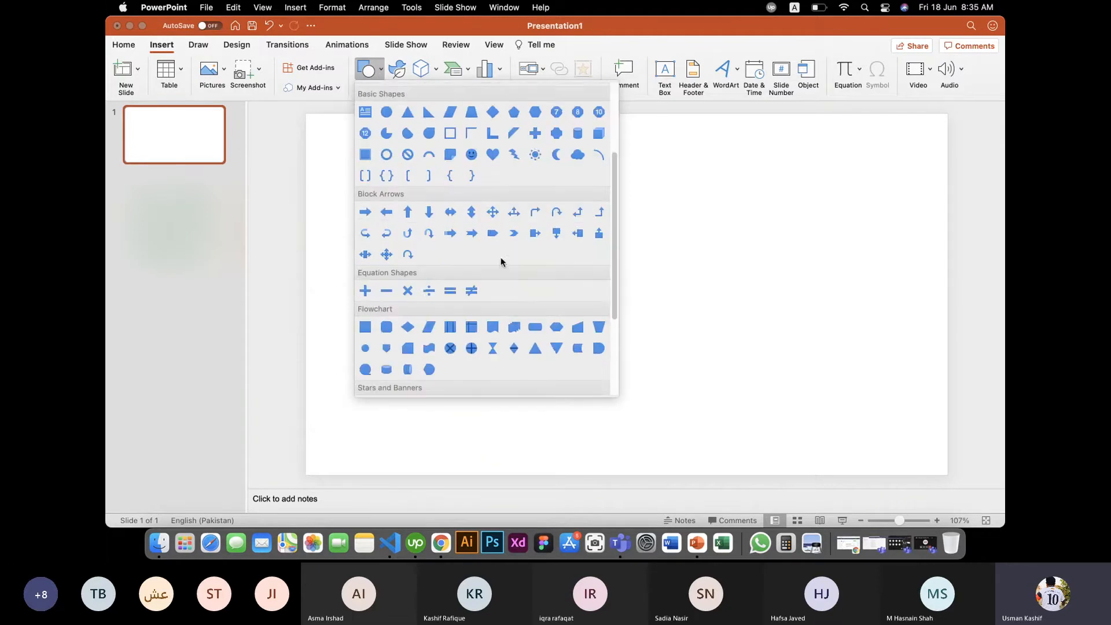
{"action": "scroll", "coordinate": [487, 253], "scroll_direction": "down", "scroll_amount": 5}
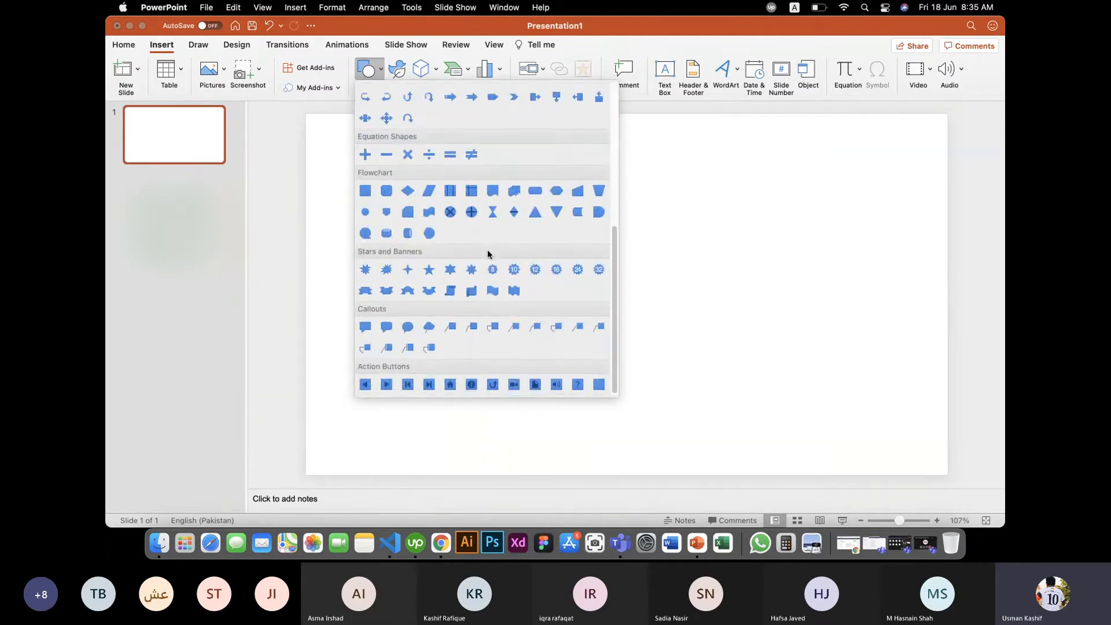
{"action": "scroll", "coordinate": [487, 252], "scroll_direction": "up", "scroll_amount": 9}
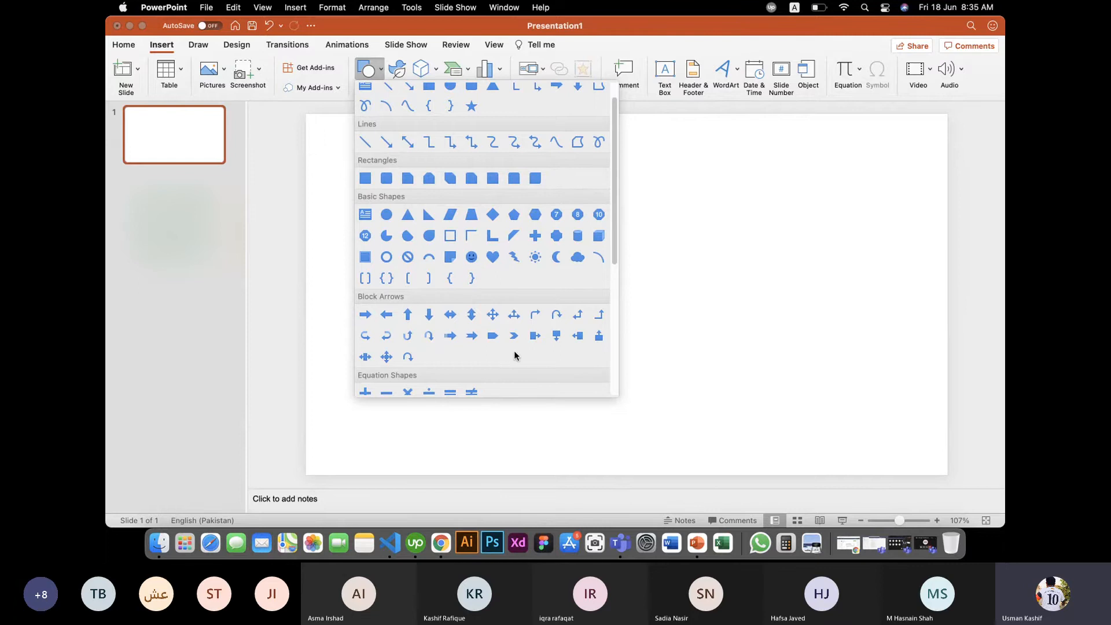
{"action": "scroll", "coordinate": [515, 356], "scroll_direction": "down", "scroll_amount": 1}
{"action": "scroll", "coordinate": [509, 316], "scroll_direction": "up", "scroll_amount": 2}
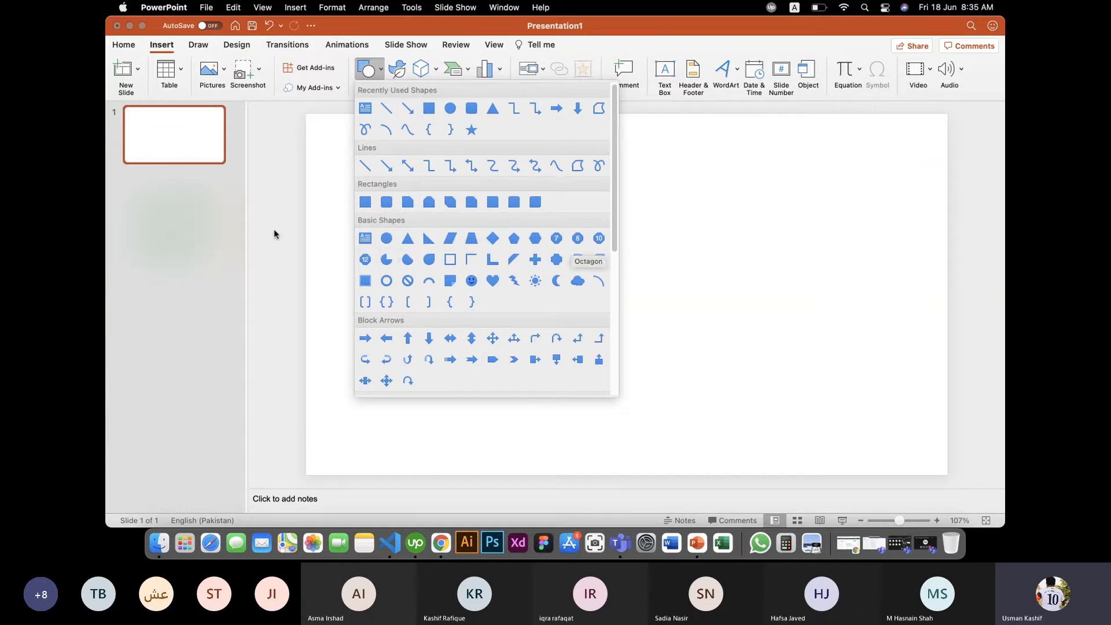
{"action": "left_click", "coordinate": [365, 201]}
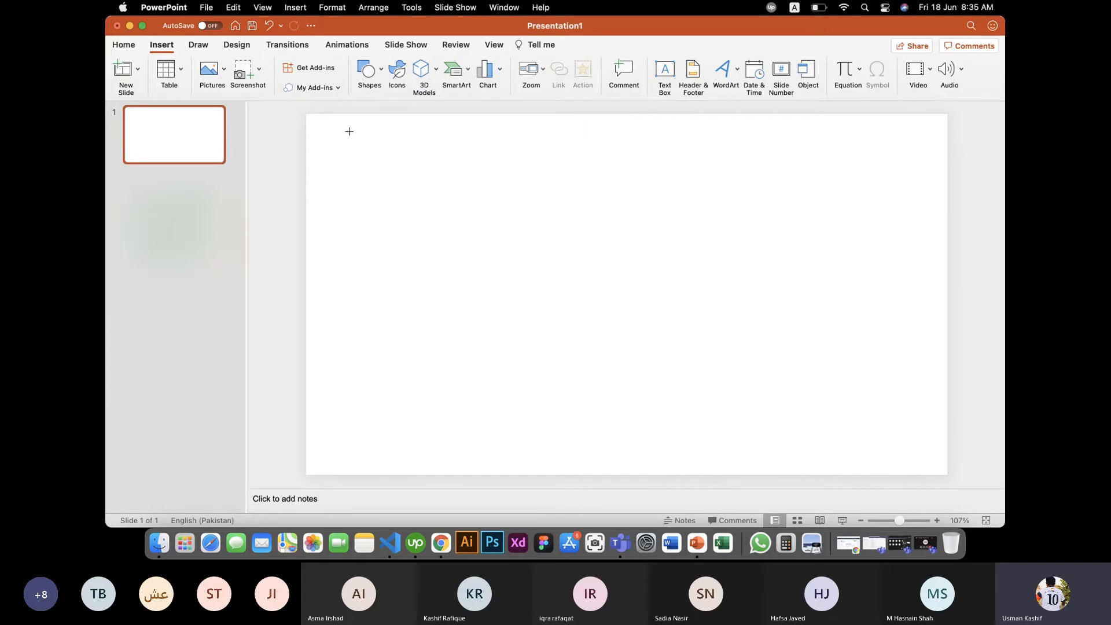
{"action": "left_click_drag", "start_coordinate": [331, 128], "coordinate": [899, 374]}
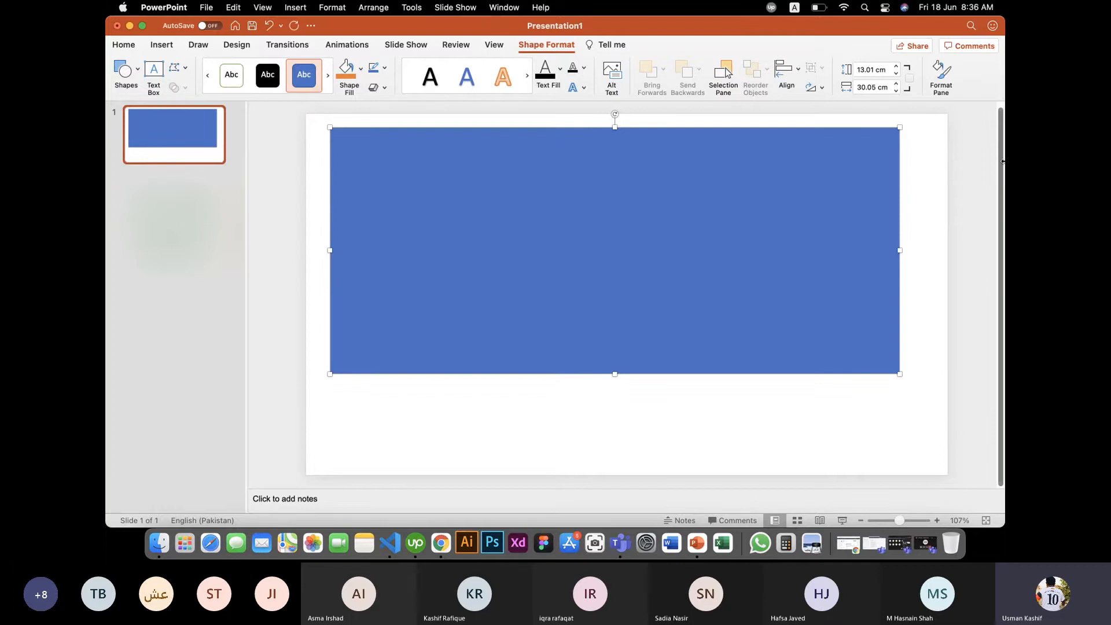
Open the rectangle's fill options and try a gradient fill, looking over the available gradient types
{"action": "left_click", "coordinate": [942, 72]}
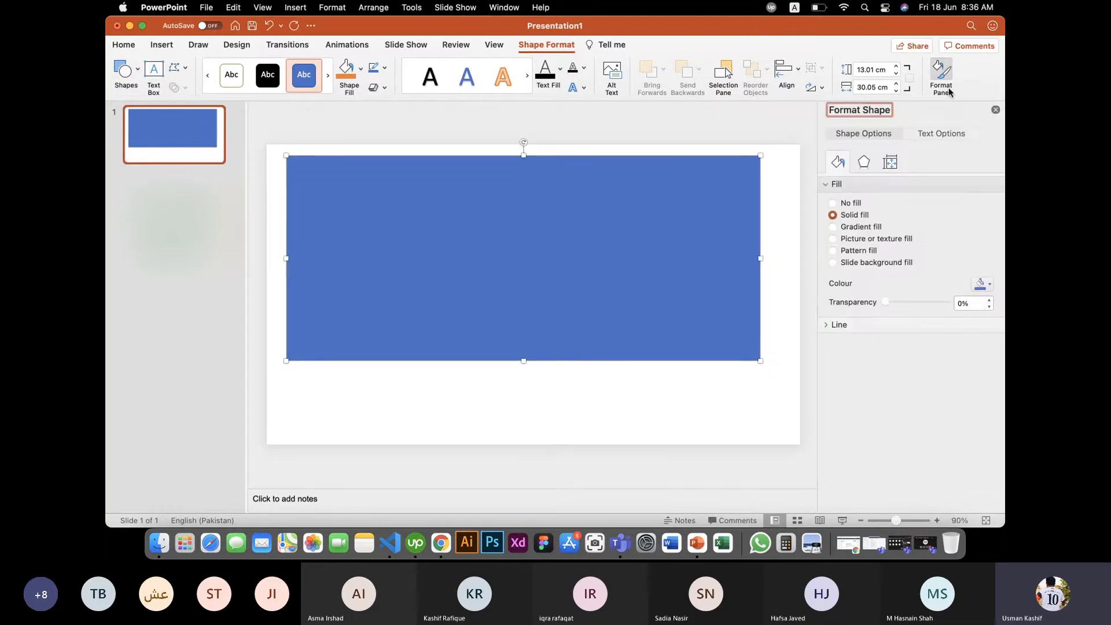
{"action": "left_click_drag", "start_coordinate": [885, 302], "coordinate": [846, 294]}
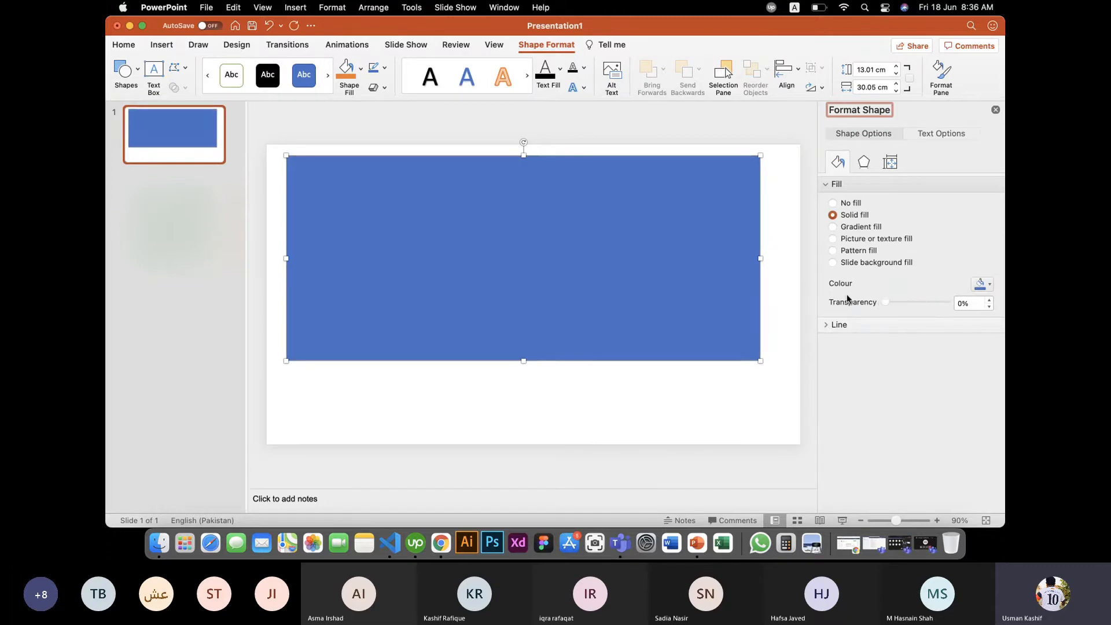
{"action": "left_click", "coordinate": [860, 228]}
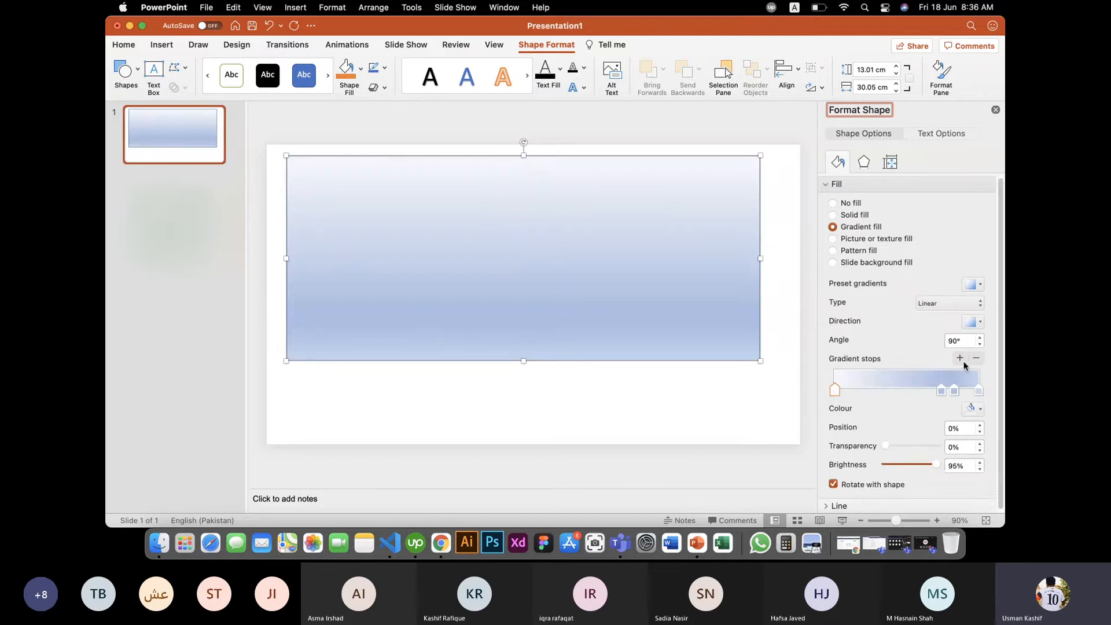
{"action": "left_click", "coordinate": [948, 304]}
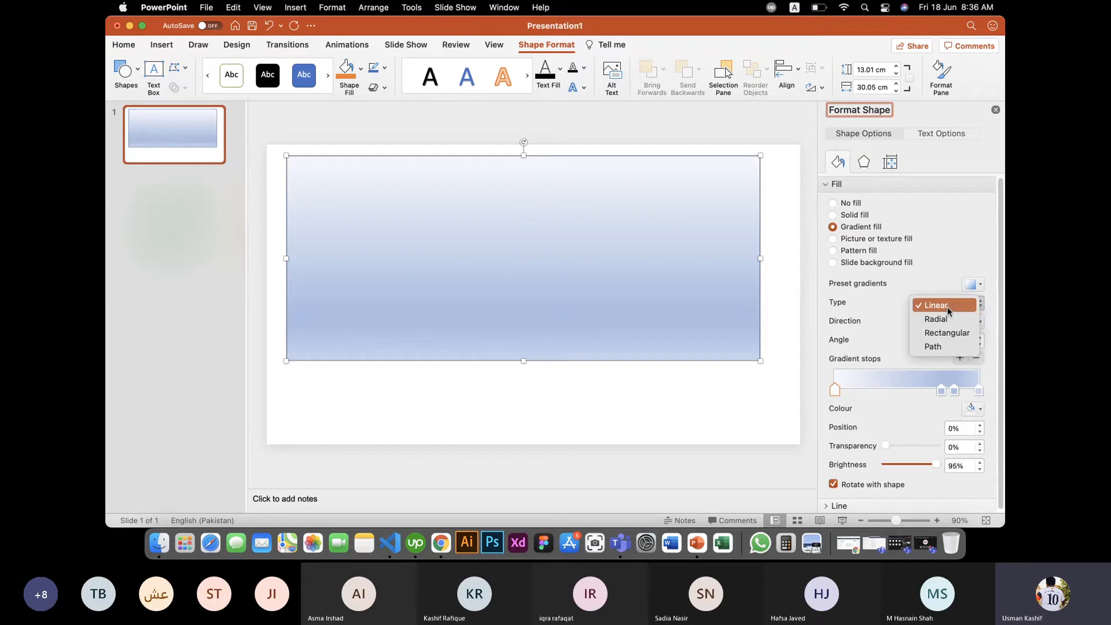
{"action": "left_click", "coordinate": [947, 259]}
Compare the texture and pattern fills on the rectangle, and settle on Picture or texture fill
{"action": "left_click", "coordinate": [855, 239]}
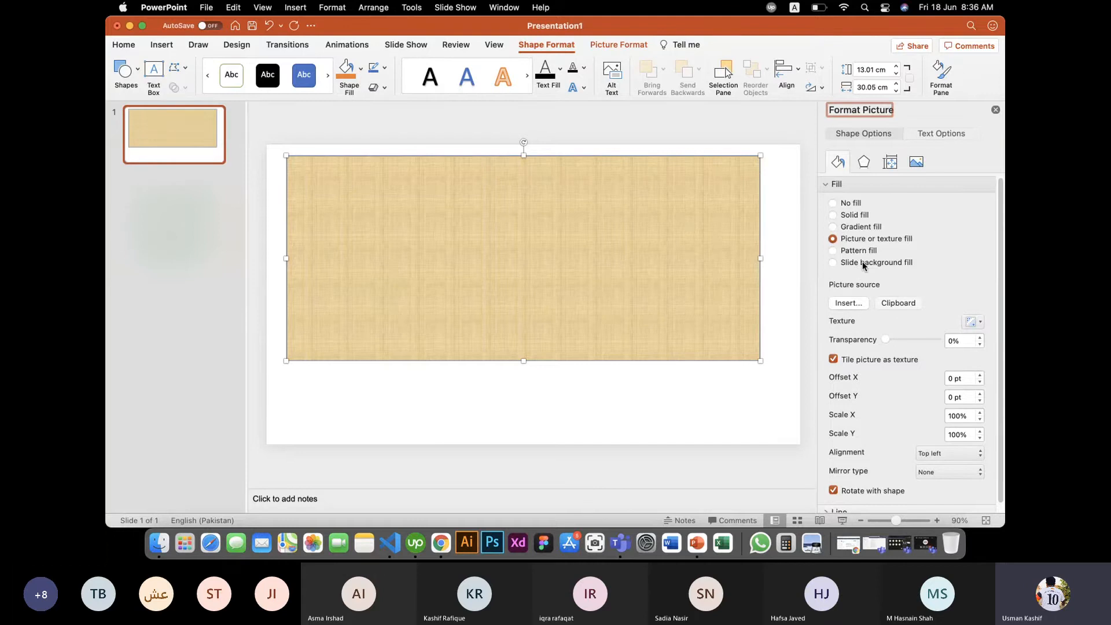
{"action": "scroll", "coordinate": [862, 261], "scroll_direction": "down", "scroll_amount": 1}
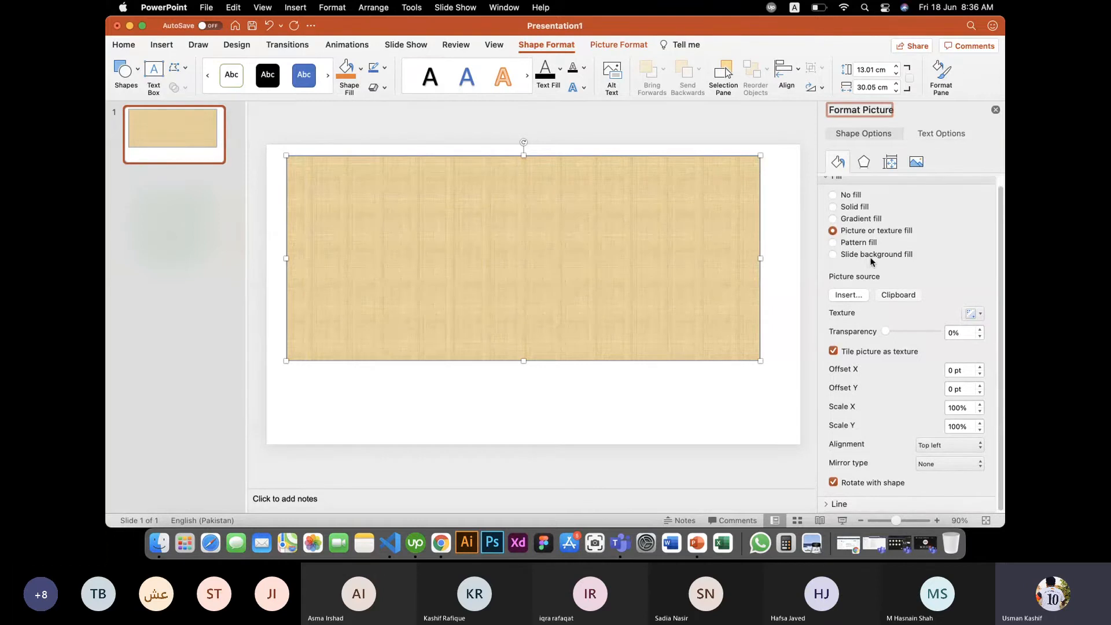
{"action": "left_click", "coordinate": [868, 244]}
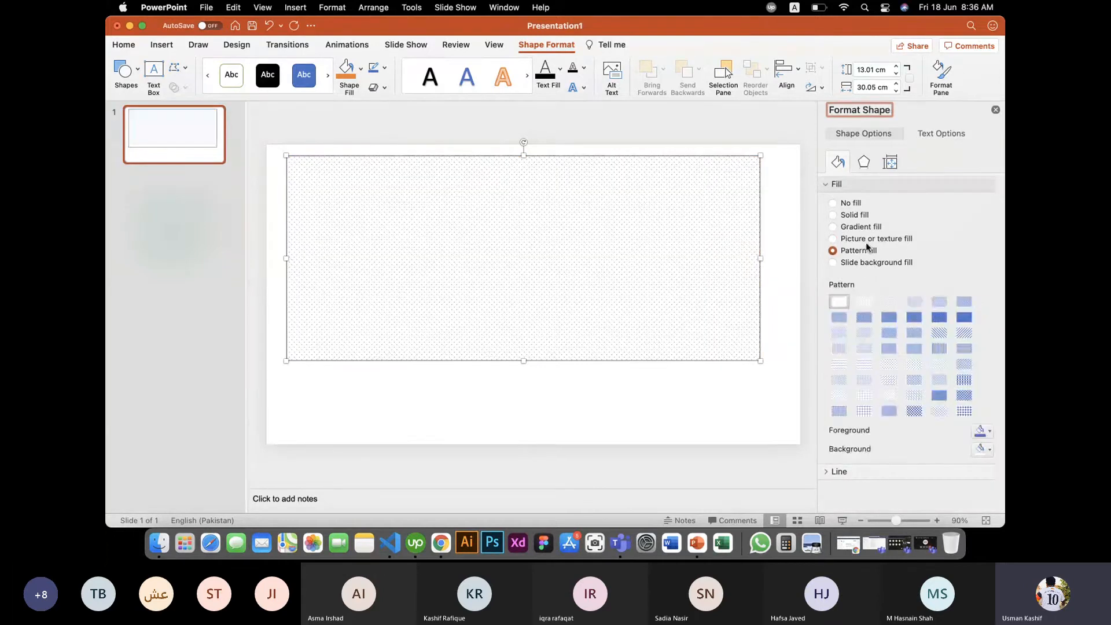
{"action": "left_click", "coordinate": [894, 239]}
{"action": "scroll", "coordinate": [918, 298], "scroll_direction": "down", "scroll_amount": 1}
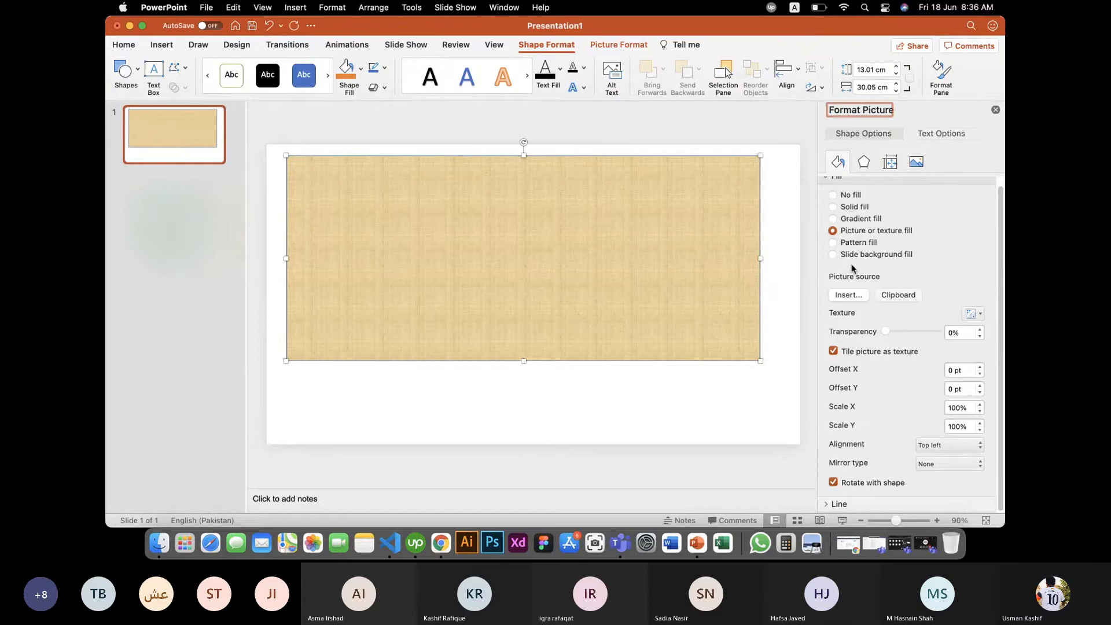
{"action": "scroll", "coordinate": [851, 268], "scroll_direction": "up", "scroll_amount": 1}
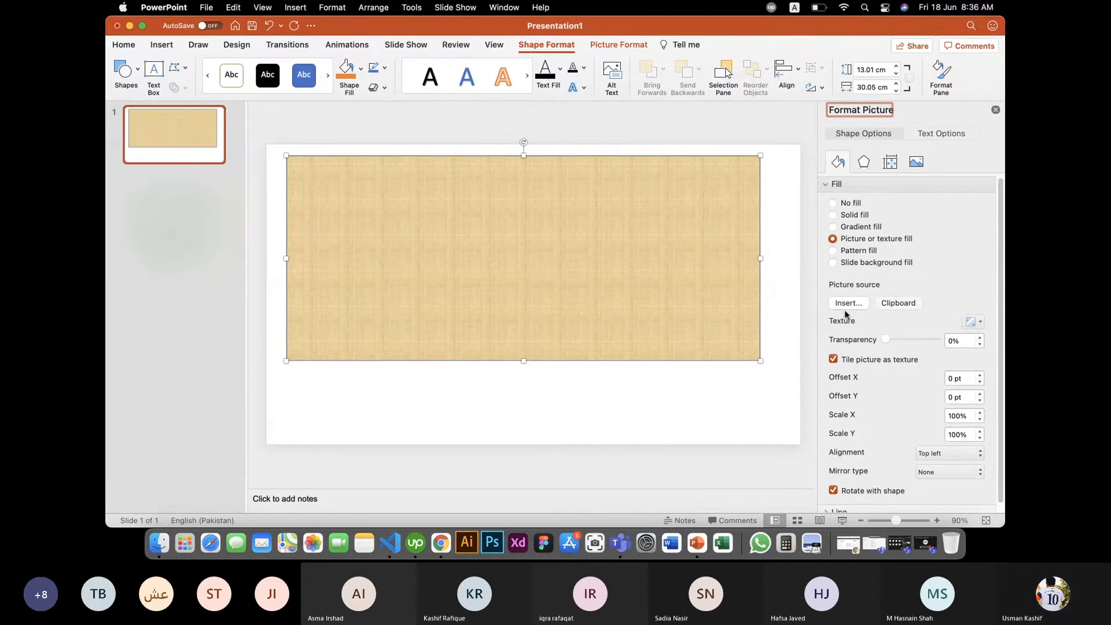
Try the slide background fill and no fill on the rectangle, and settle on a solid fill
{"action": "scroll", "coordinate": [845, 314], "scroll_direction": "down", "scroll_amount": 1}
{"action": "left_click", "coordinate": [858, 256]}
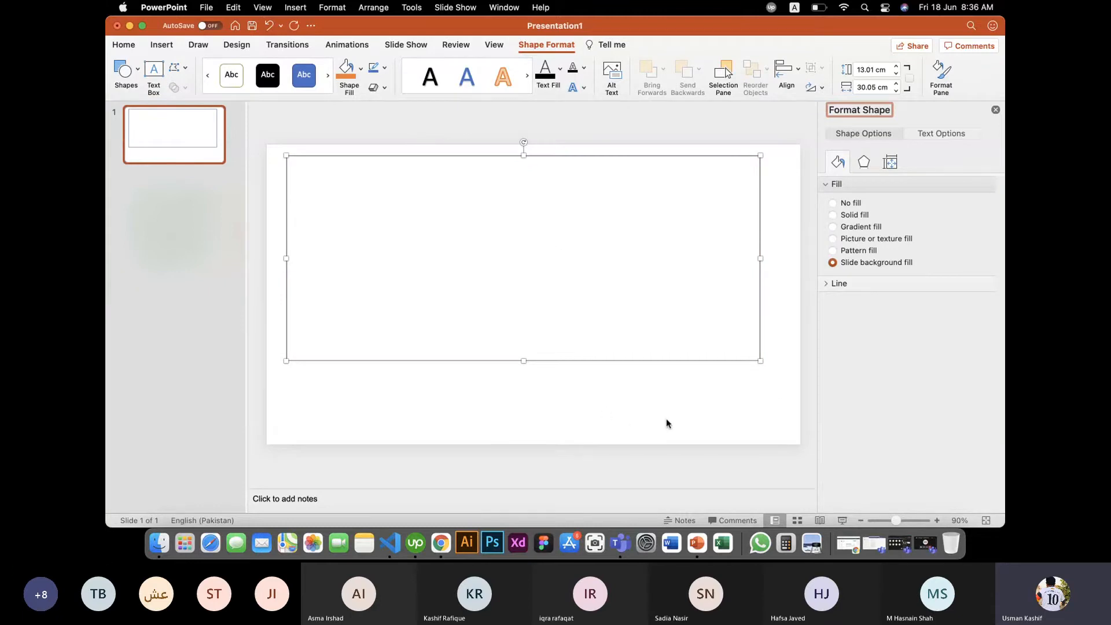
{"action": "left_click", "coordinate": [832, 203]}
{"action": "left_click", "coordinate": [833, 215]}
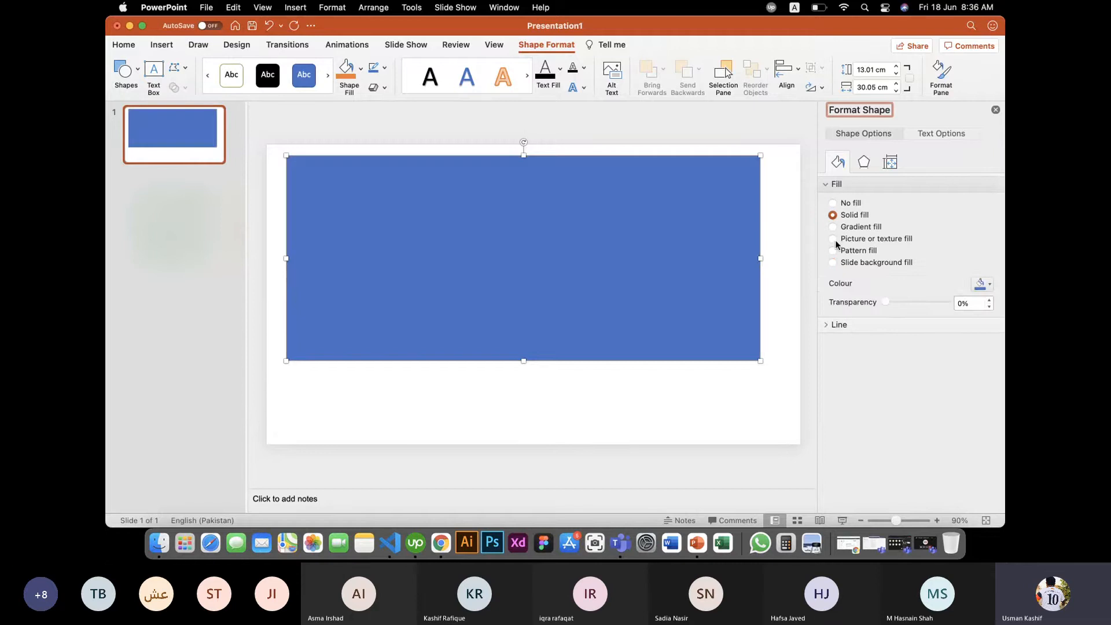
Set the rectangle's outline width to 3.5 pt and its line colour to black
{"action": "left_click", "coordinate": [827, 328]}
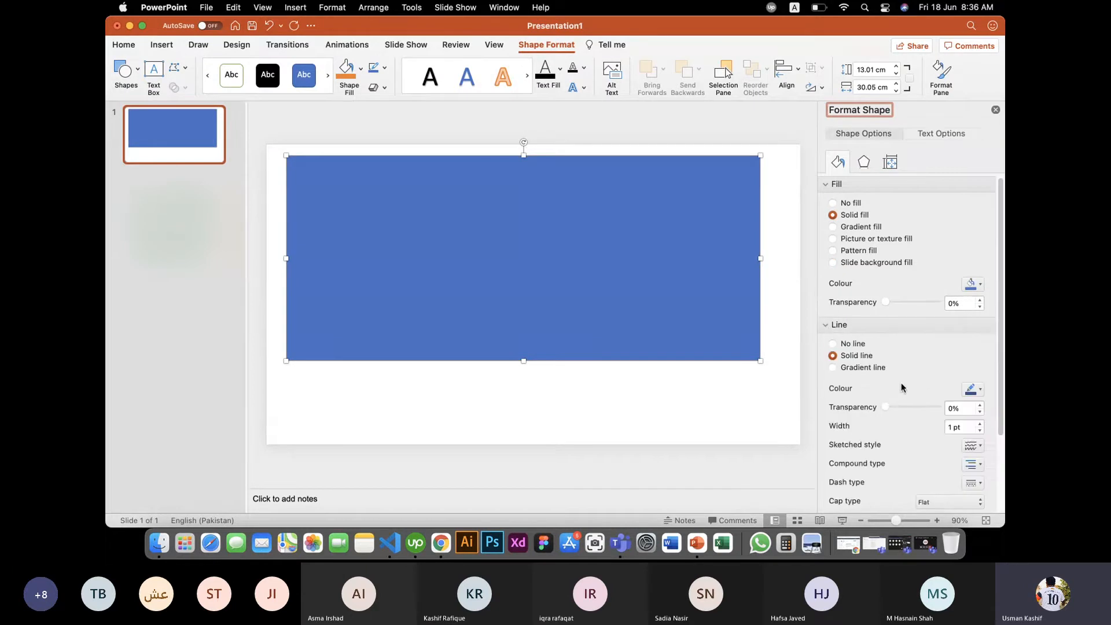
{"action": "scroll", "coordinate": [901, 387], "scroll_direction": "down", "scroll_amount": 3}
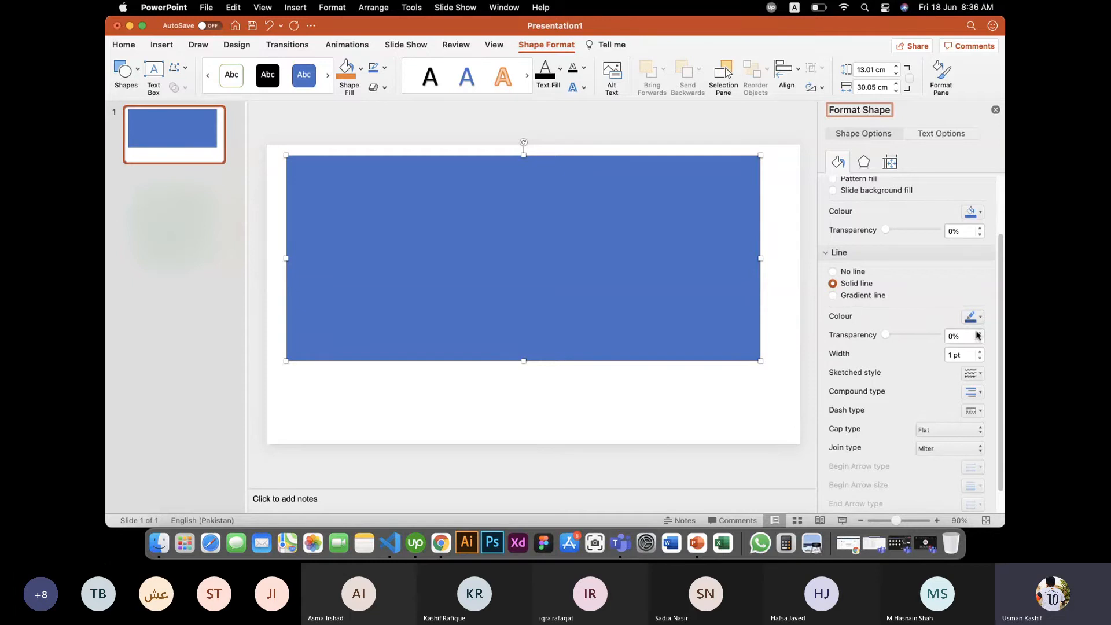
{"action": "left_click", "coordinate": [979, 352]}
{"action": "left_click", "coordinate": [980, 351]}
{"action": "left_click", "coordinate": [980, 351]}
{"action": "left_click", "coordinate": [980, 352]}
{"action": "left_click", "coordinate": [980, 351]}
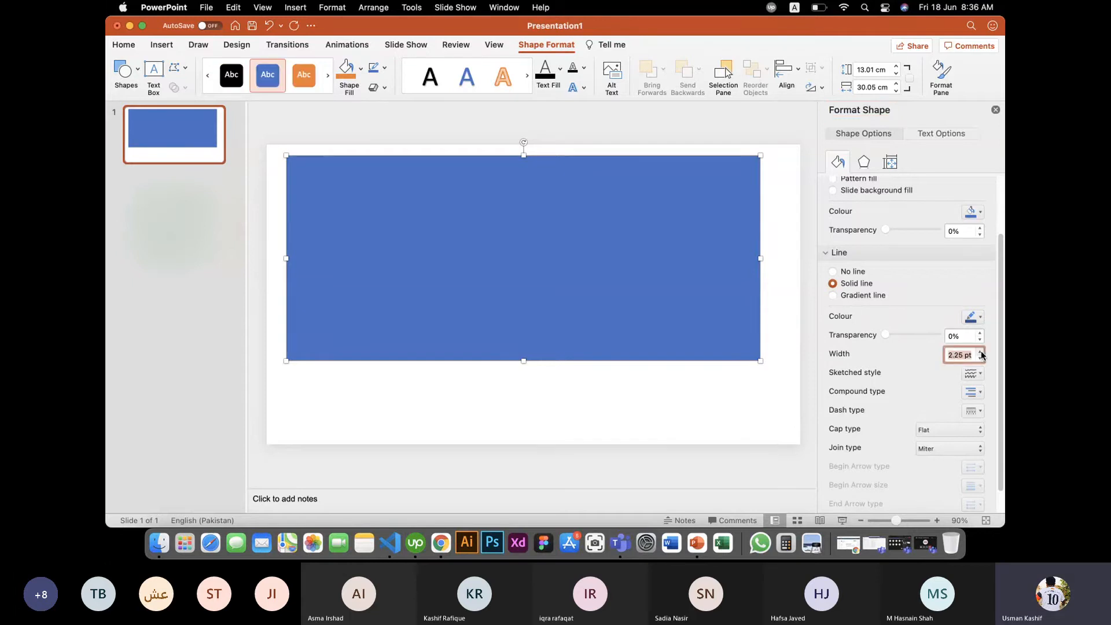
{"action": "left_click", "coordinate": [980, 352]}
{"action": "left_click", "coordinate": [980, 352]}
{"action": "left_click", "coordinate": [981, 351]}
{"action": "left_click", "coordinate": [981, 351]}
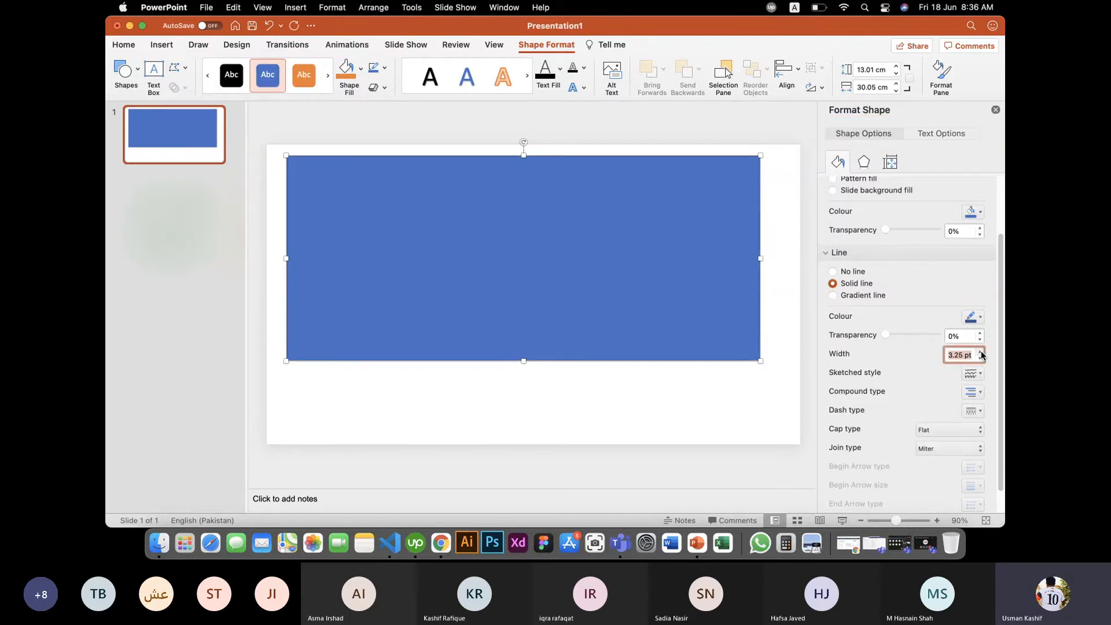
{"action": "left_click", "coordinate": [982, 322]}
{"action": "left_click", "coordinate": [904, 349]}
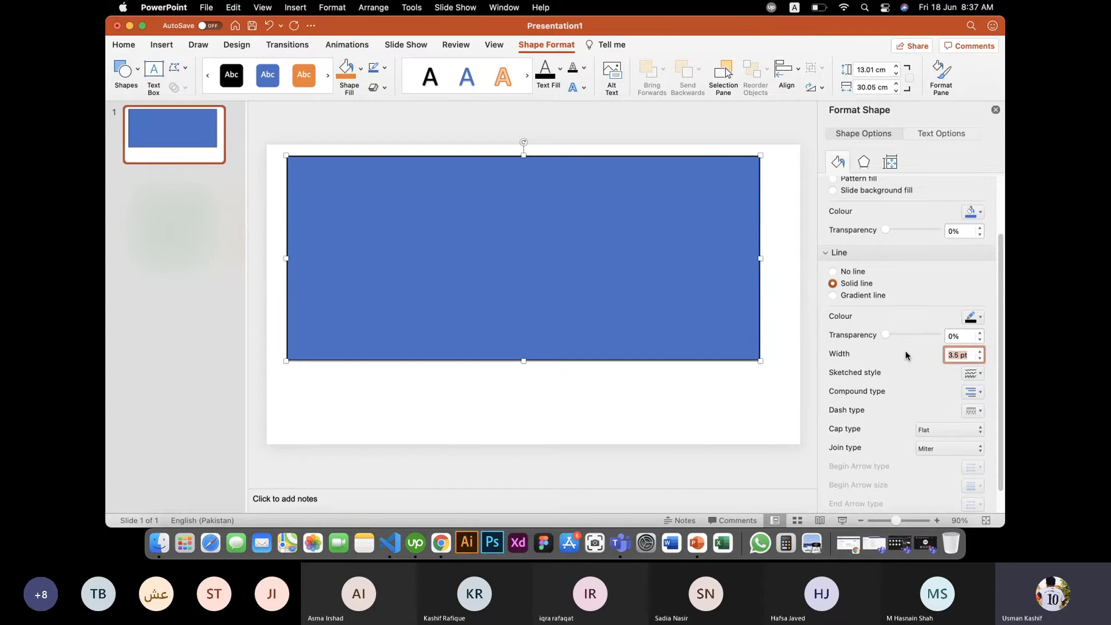
Thicken the rectangle's black outline to 12.5 pt and deselect the shape to view it
{"action": "left_click", "coordinate": [980, 352]}
{"action": "left_click", "coordinate": [979, 352]}
{"action": "left_click", "coordinate": [980, 352]}
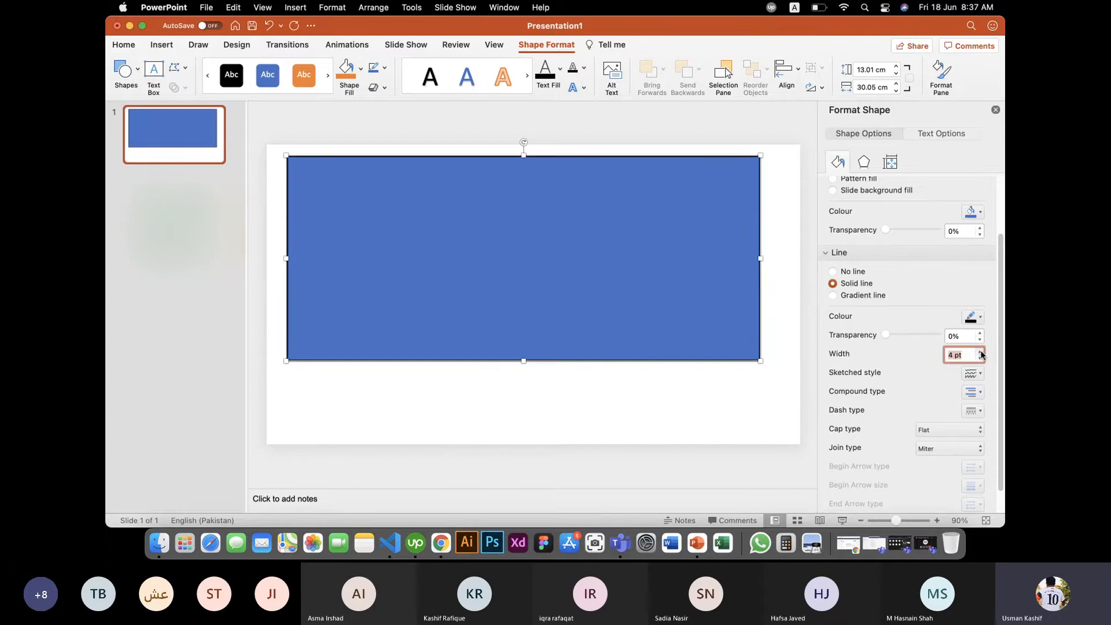
{"action": "left_click", "coordinate": [980, 351]}
{"action": "left_click", "coordinate": [980, 351]}
{"action": "left_click", "coordinate": [980, 352]}
{"action": "left_click", "coordinate": [980, 352]}
{"action": "left_click", "coordinate": [980, 351]}
{"action": "left_click", "coordinate": [980, 351]}
{"action": "left_click", "coordinate": [980, 351]}
{"action": "left_click", "coordinate": [979, 352]}
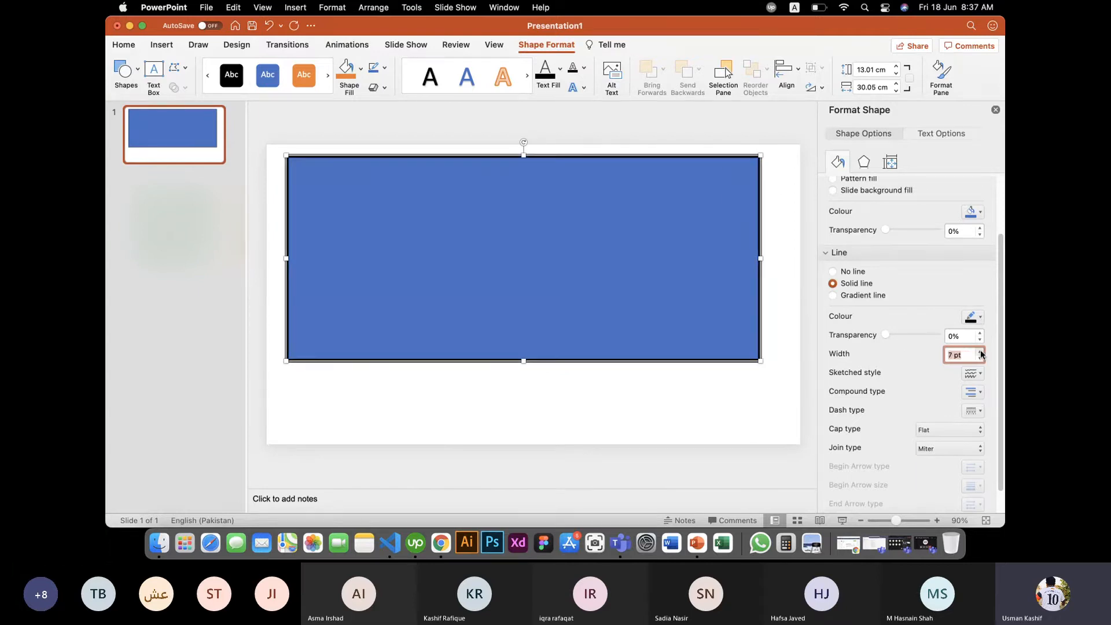
{"action": "left_click", "coordinate": [979, 352]}
{"action": "left_click", "coordinate": [980, 352]}
{"action": "left_click", "coordinate": [980, 352]}
{"action": "left_click", "coordinate": [980, 351]}
{"action": "left_click", "coordinate": [980, 352]}
{"action": "left_click", "coordinate": [980, 352]}
{"action": "left_click", "coordinate": [980, 352]}
{"action": "left_click", "coordinate": [979, 352]}
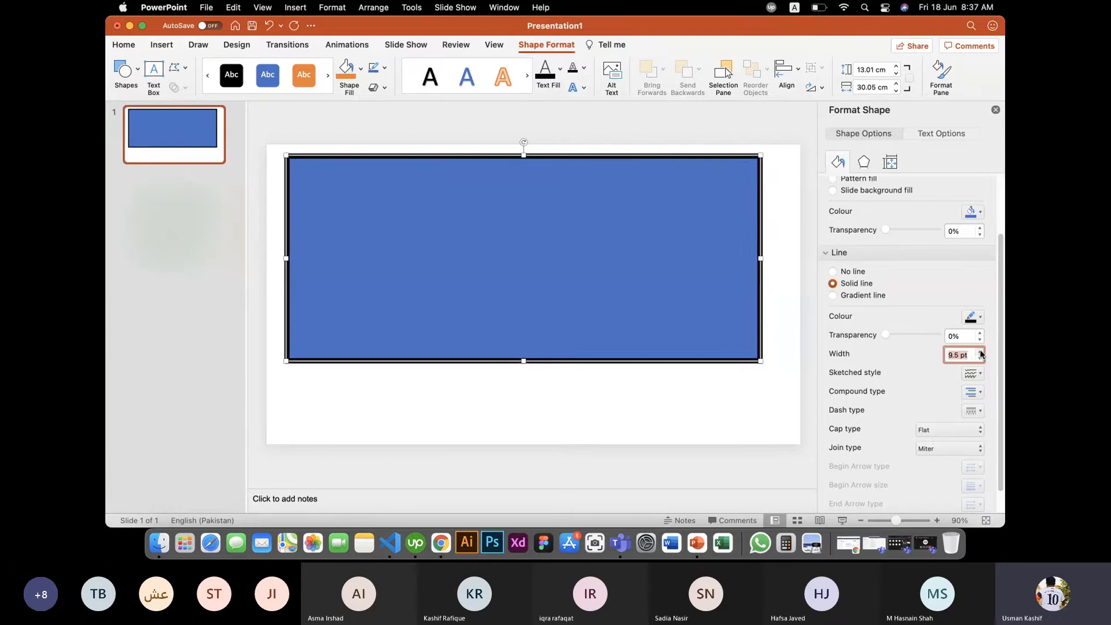
{"action": "left_click", "coordinate": [980, 352]}
{"action": "left_click", "coordinate": [980, 352]}
{"action": "left_click", "coordinate": [980, 352]}
{"action": "left_click", "coordinate": [980, 352]}
{"action": "left_click", "coordinate": [980, 352]}
{"action": "left_click", "coordinate": [980, 351]}
{"action": "left_click", "coordinate": [980, 352]}
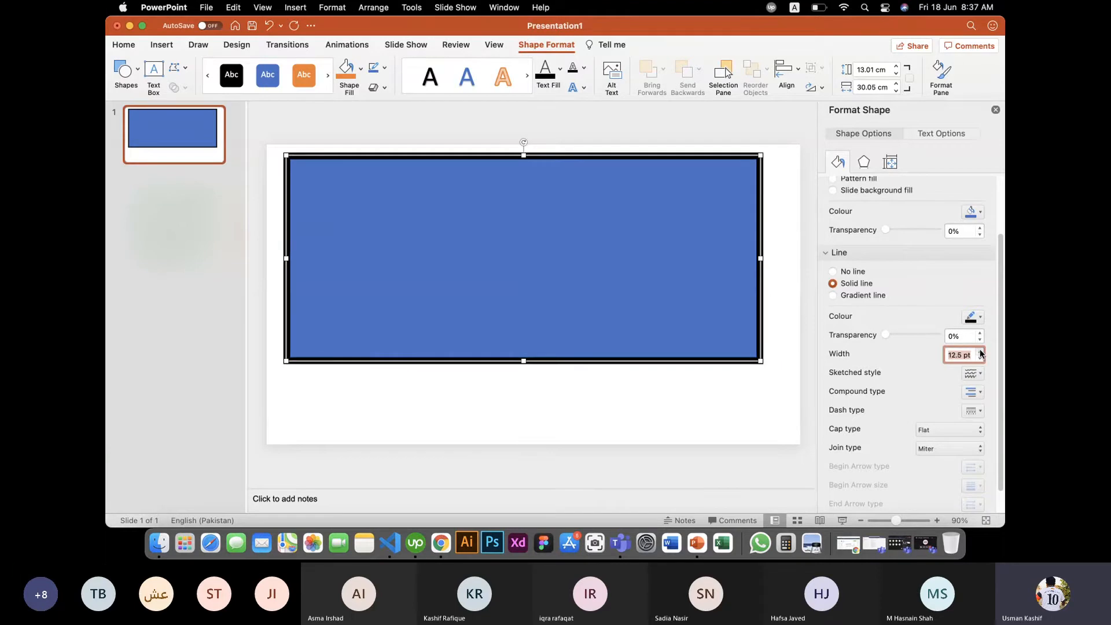
{"action": "left_click", "coordinate": [555, 390]}
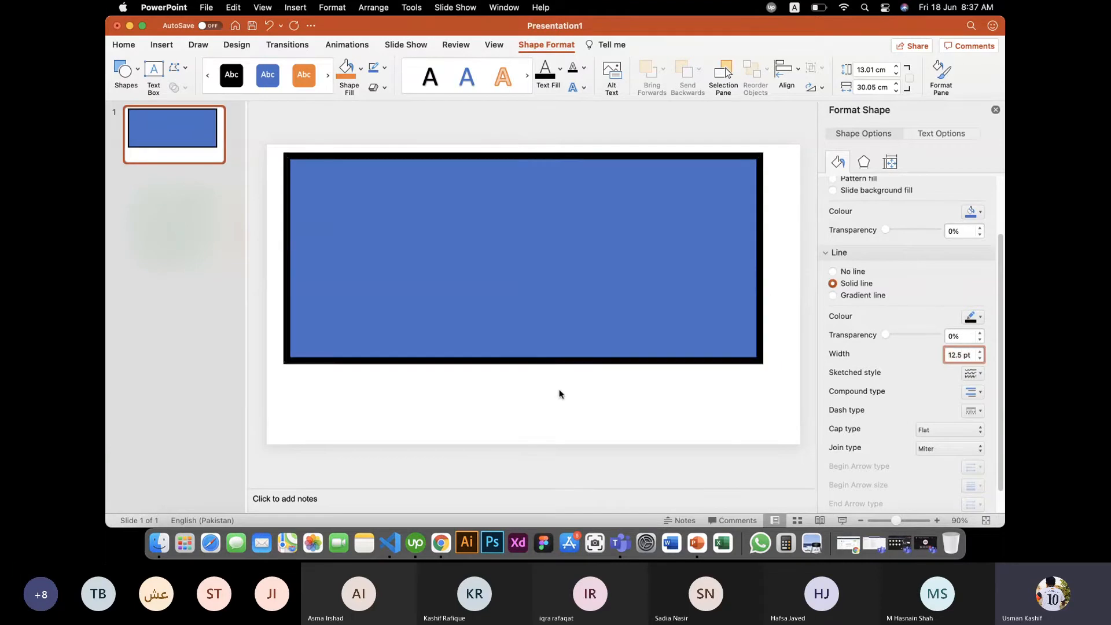
Reselect the rectangle and give its outline a multi-line compound type
{"action": "left_click", "coordinate": [557, 253]}
{"action": "scroll", "coordinate": [862, 335], "scroll_direction": "down", "scroll_amount": 2}
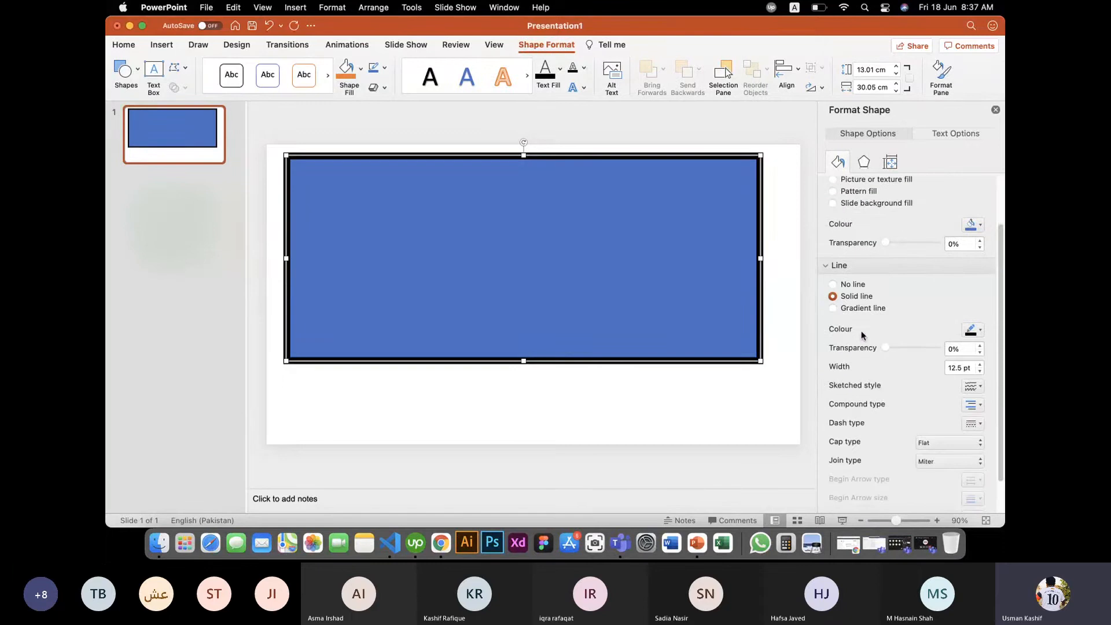
{"action": "scroll", "coordinate": [857, 313], "scroll_direction": "down", "scroll_amount": 1}
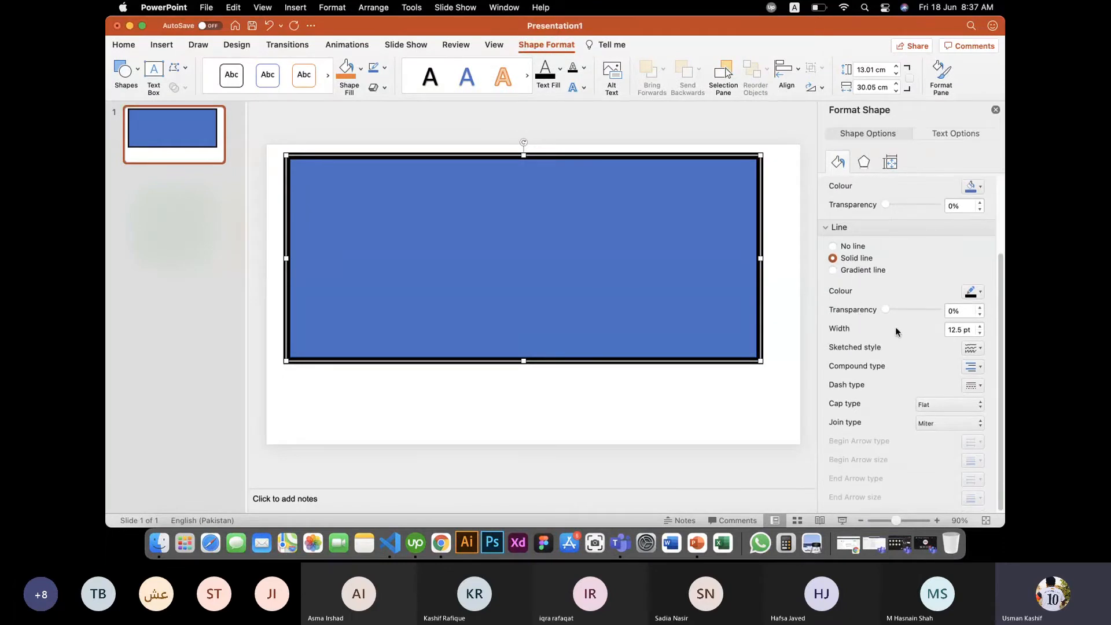
{"action": "left_click", "coordinate": [972, 366]}
{"action": "left_click", "coordinate": [971, 407]}
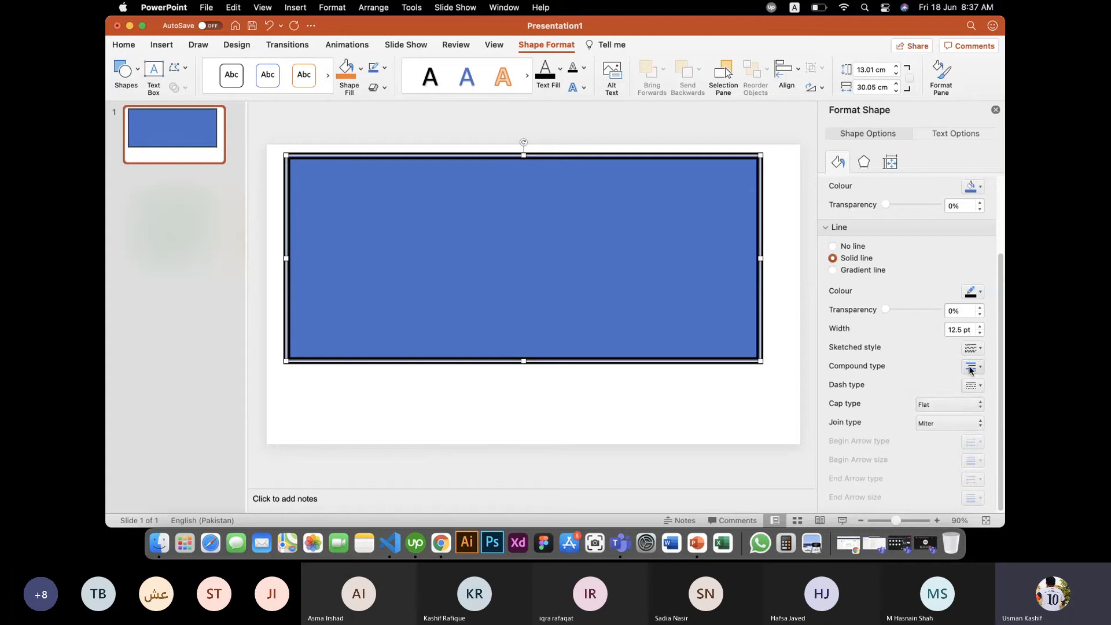
Look over the cap types and sketched styles available for the rectangle's outline
{"action": "left_click", "coordinate": [954, 404]}
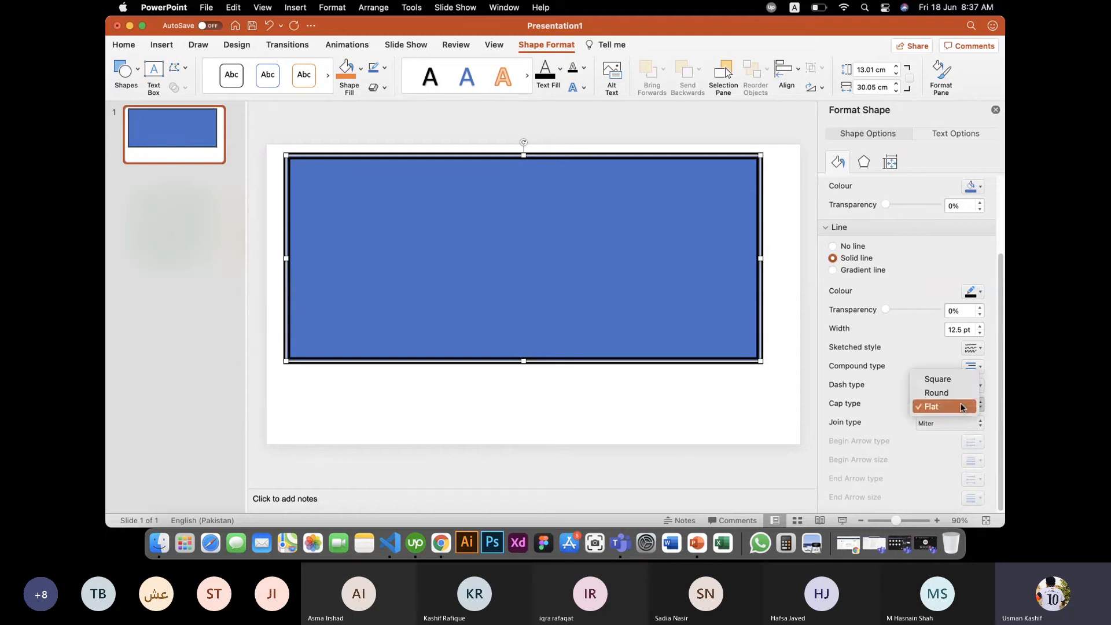
{"action": "left_click", "coordinate": [900, 426]}
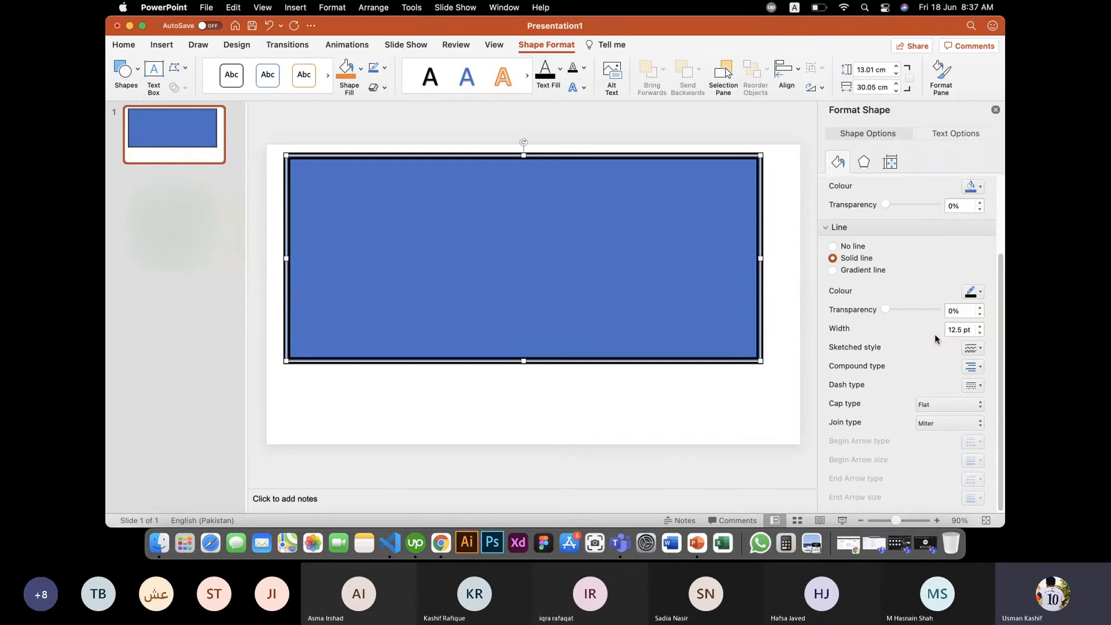
{"action": "left_click", "coordinate": [971, 347]}
{"action": "left_click", "coordinate": [891, 349]}
Remove the rectangle's outline with No line and bring up its shape effect options
{"action": "left_click", "coordinate": [855, 248]}
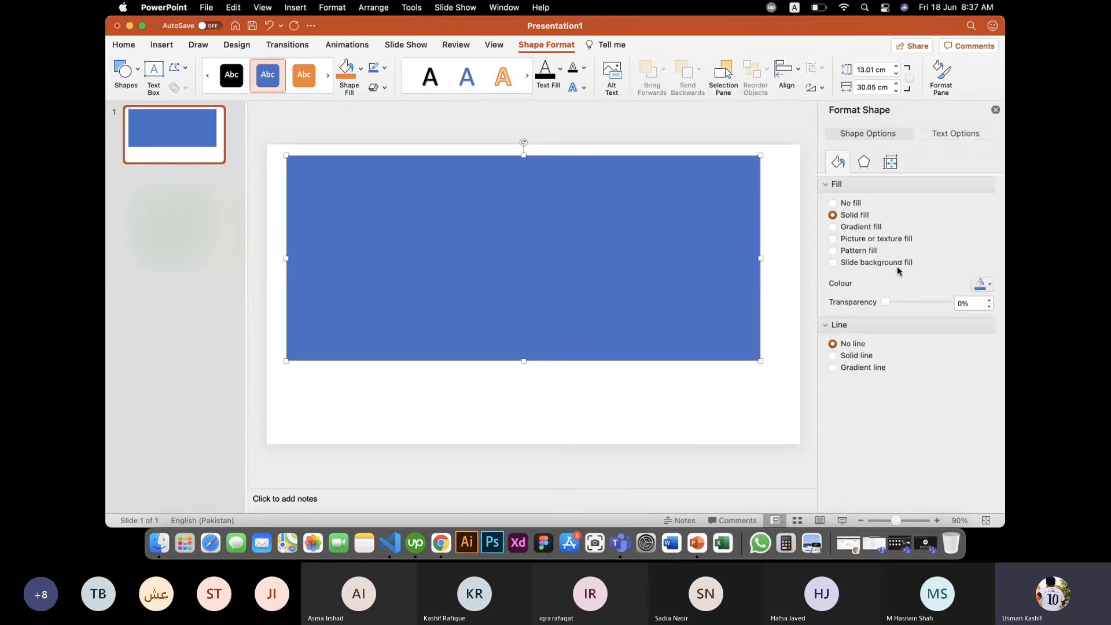
{"action": "left_click", "coordinate": [824, 325]}
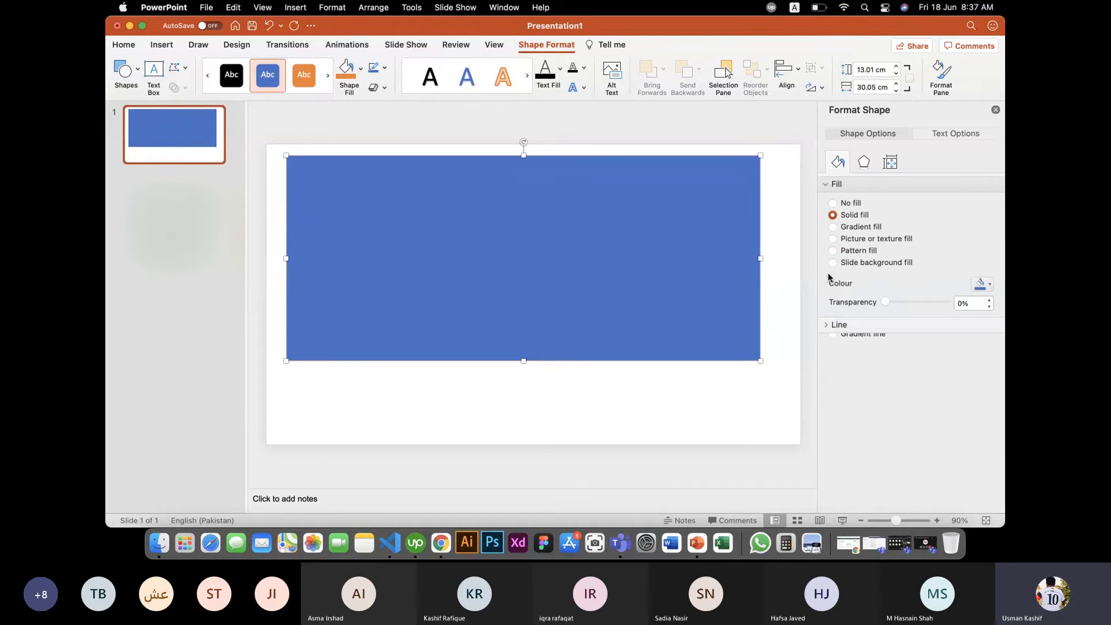
{"action": "left_click", "coordinate": [862, 163]}
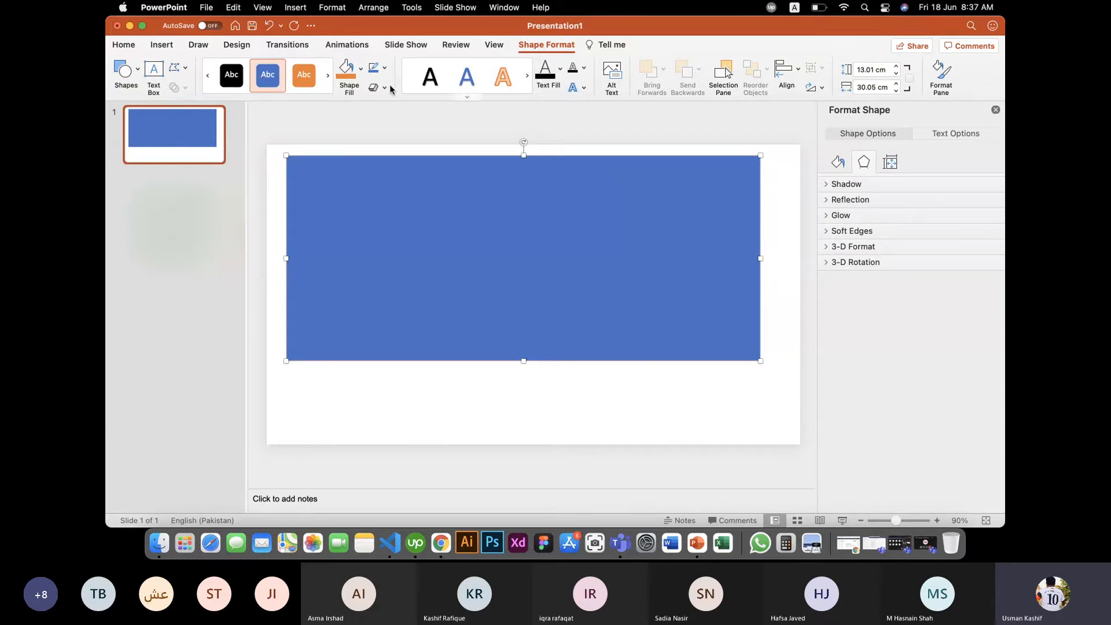
Try orange, a near-black theme shade and white as the rectangle's fill colour
{"action": "left_click", "coordinate": [355, 76]}
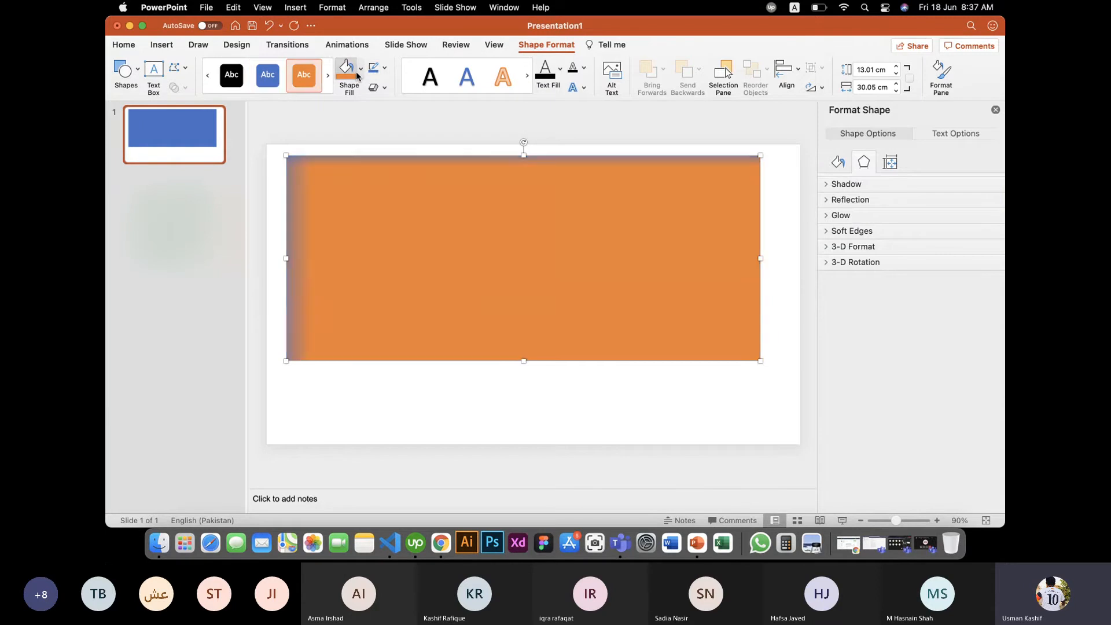
{"action": "left_click", "coordinate": [361, 76]}
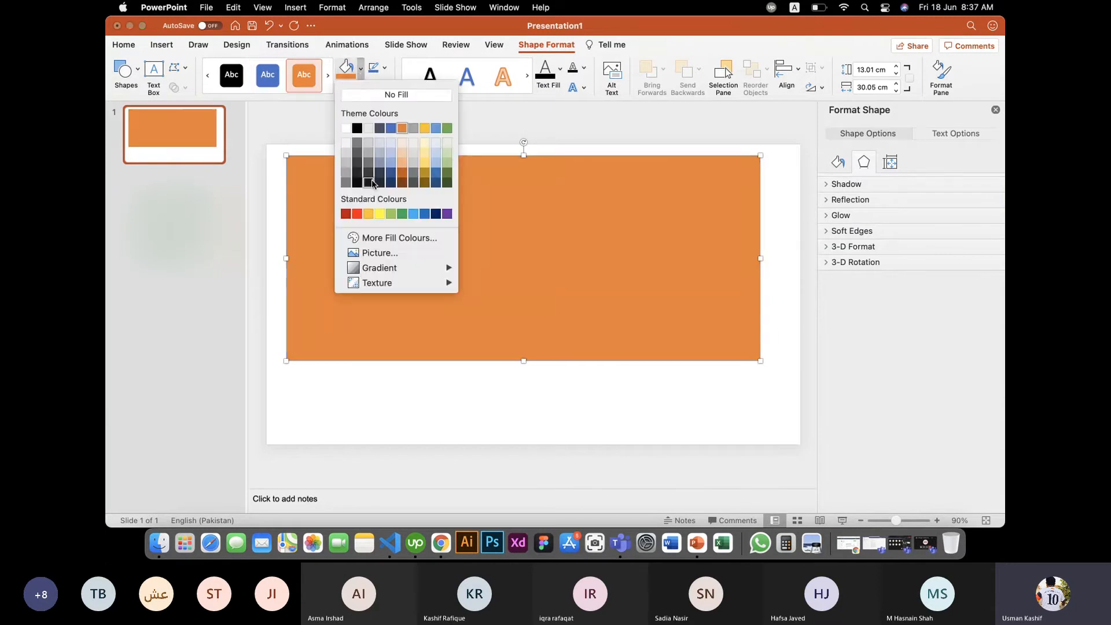
{"action": "left_click", "coordinate": [371, 181]}
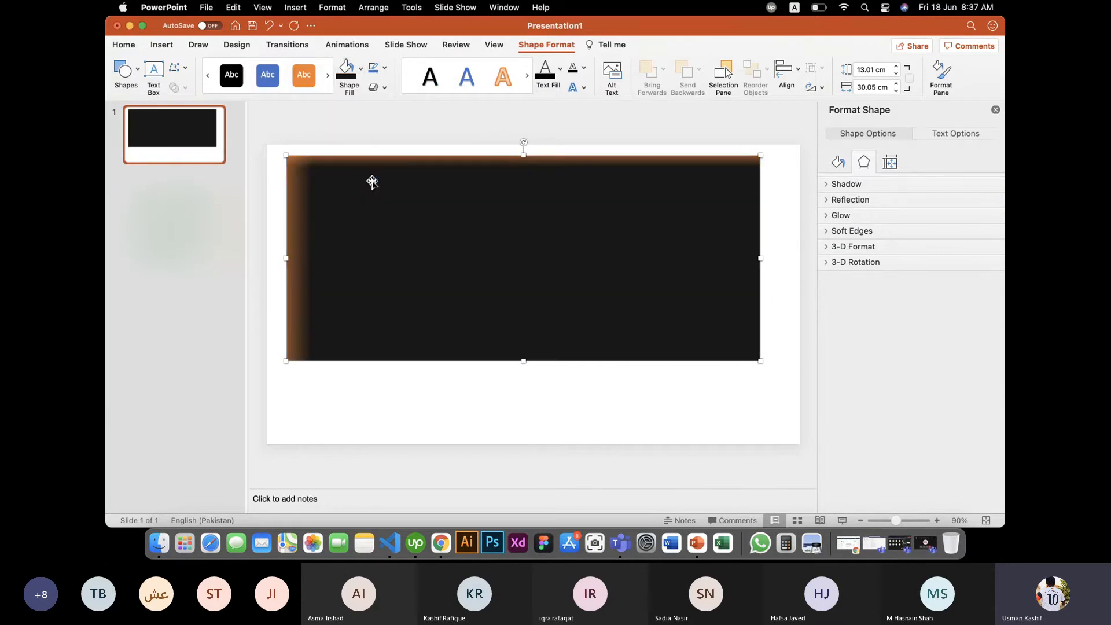
{"action": "left_click", "coordinate": [359, 72]}
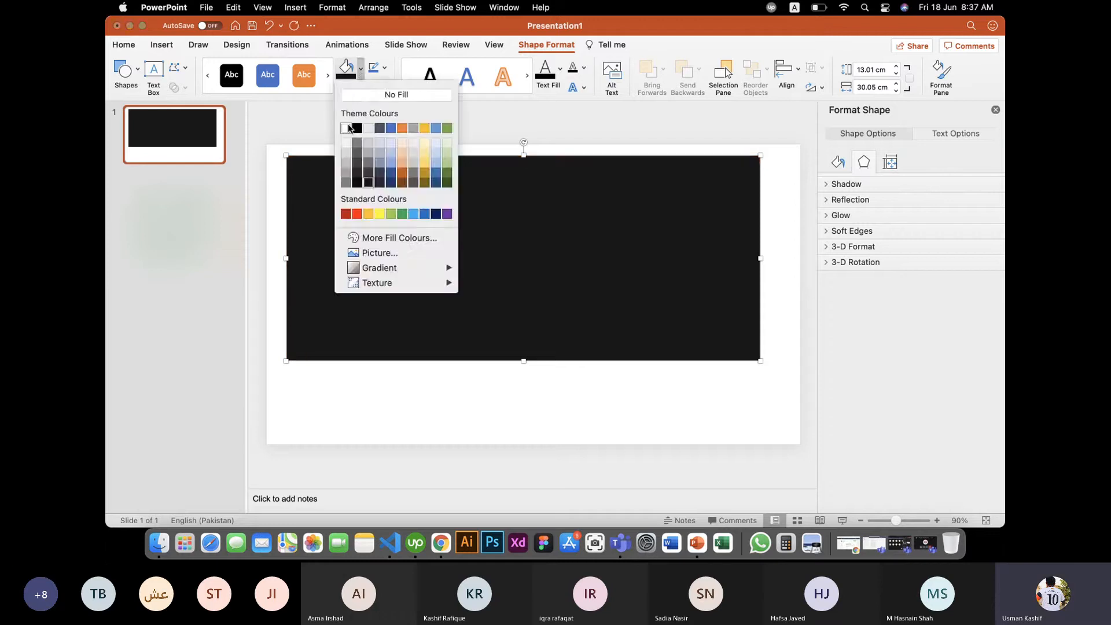
{"action": "left_click", "coordinate": [347, 128]}
Look over the outline colours and the shadow and glow effects available for the rectangle, applying none
{"action": "left_click", "coordinate": [385, 69]}
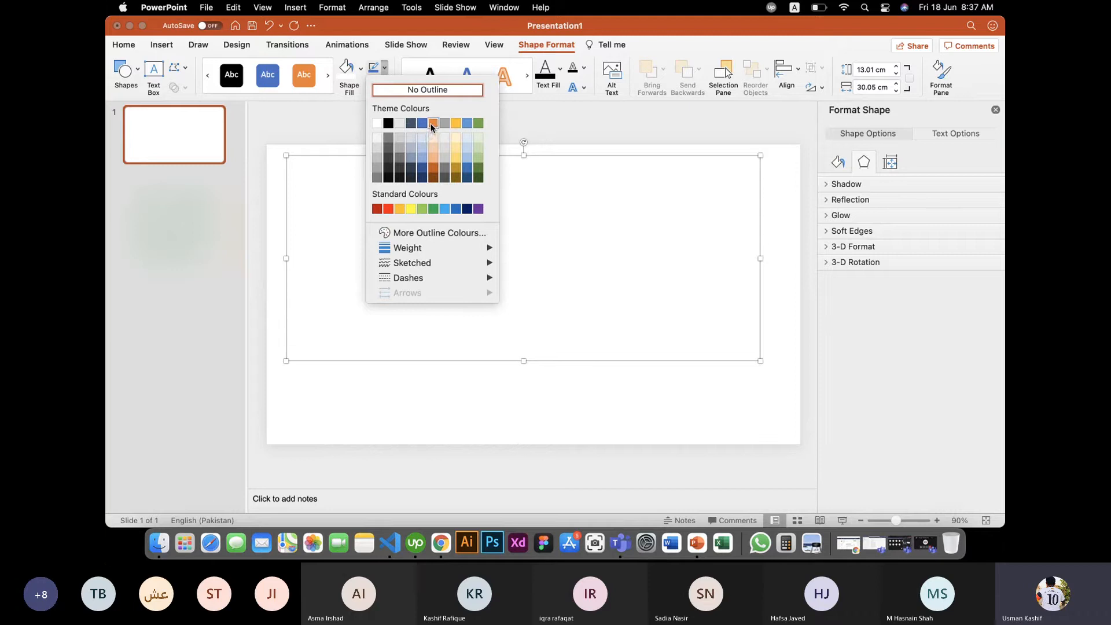
{"action": "left_click", "coordinate": [395, 87]}
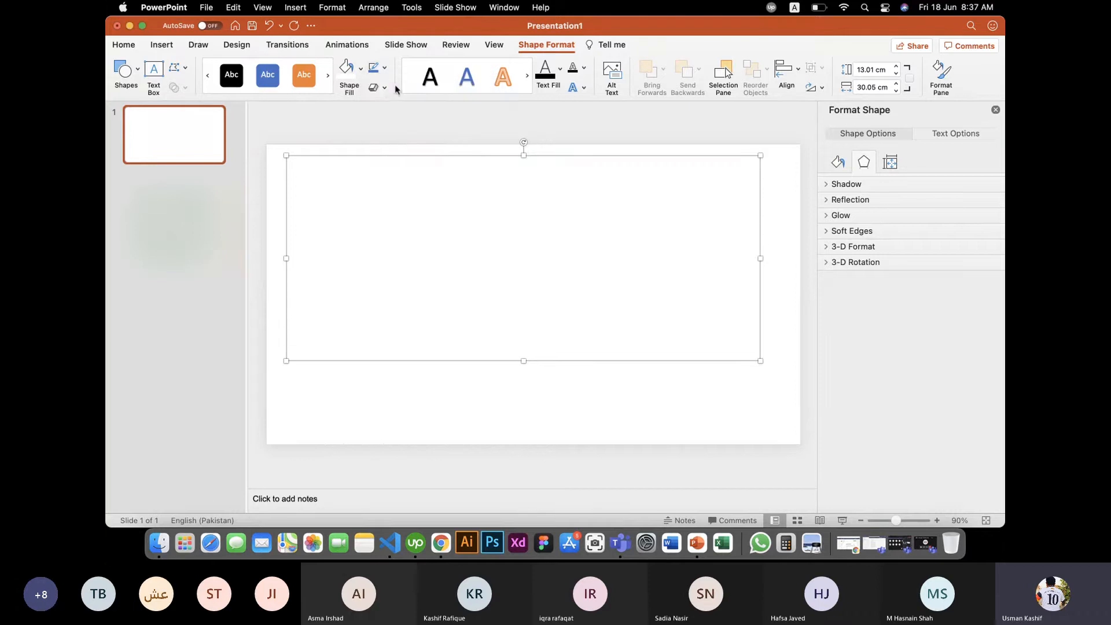
{"action": "left_click", "coordinate": [382, 87]}
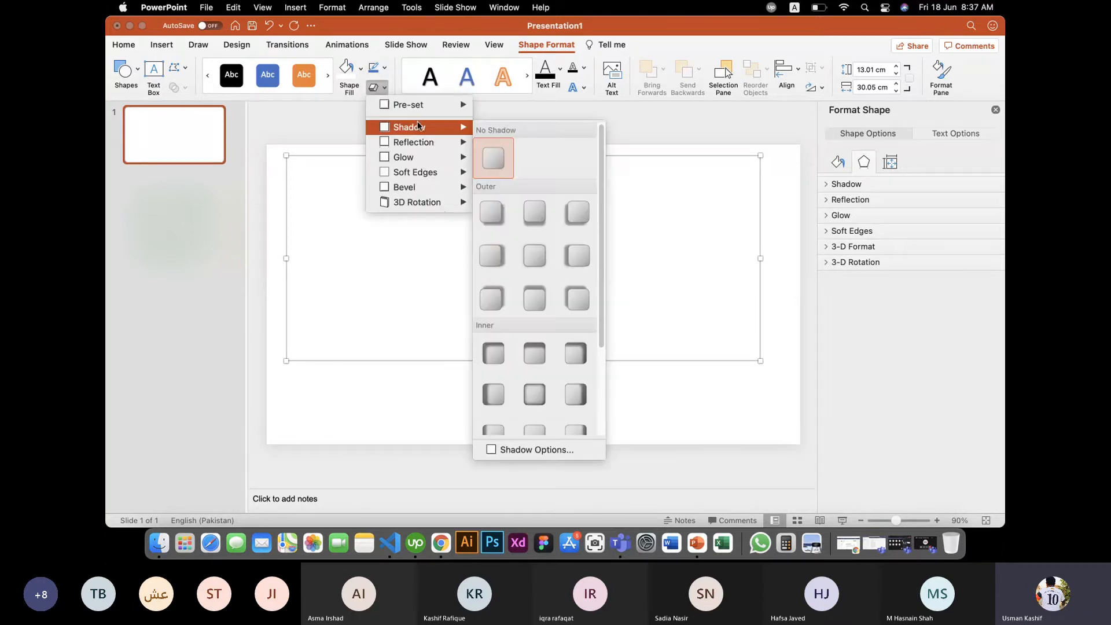
{"action": "mouse_move", "coordinate": [441, 164]}
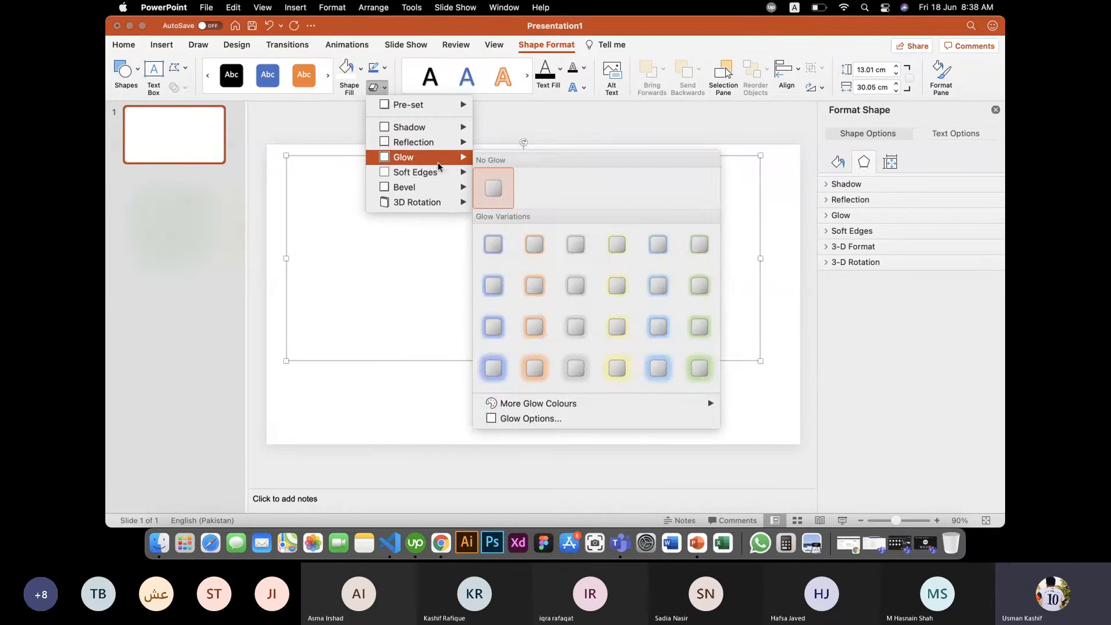
{"action": "left_click", "coordinate": [394, 307]}
Move the rectangle slightly down the slide and fill it with the solid grey theme colour
{"action": "left_click_drag", "start_coordinate": [479, 268], "coordinate": [475, 286]}
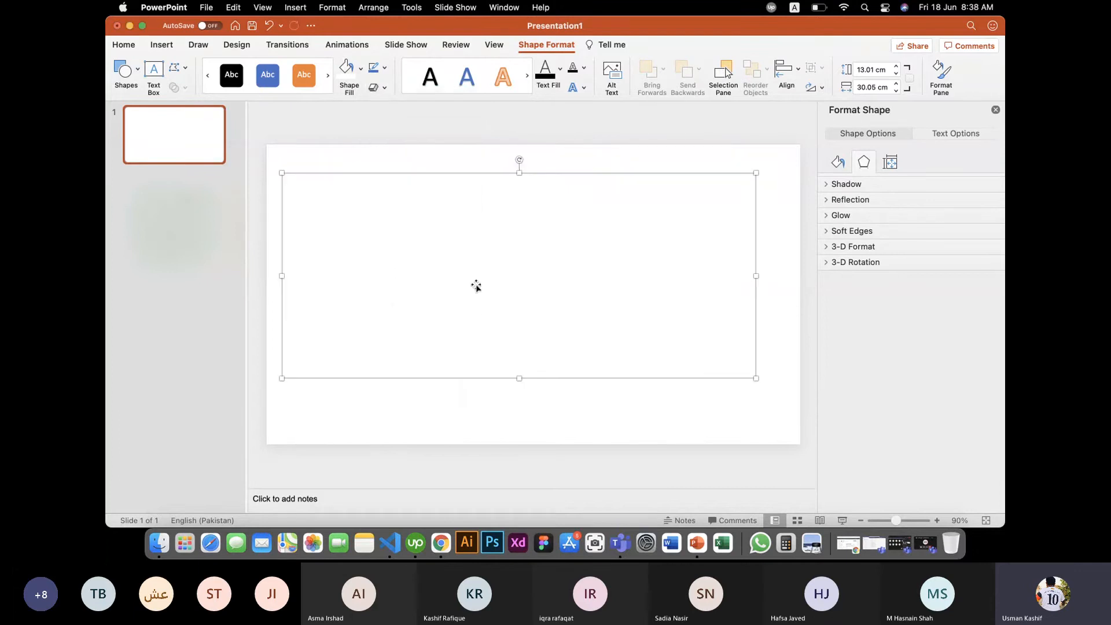
{"action": "left_click", "coordinate": [837, 164]}
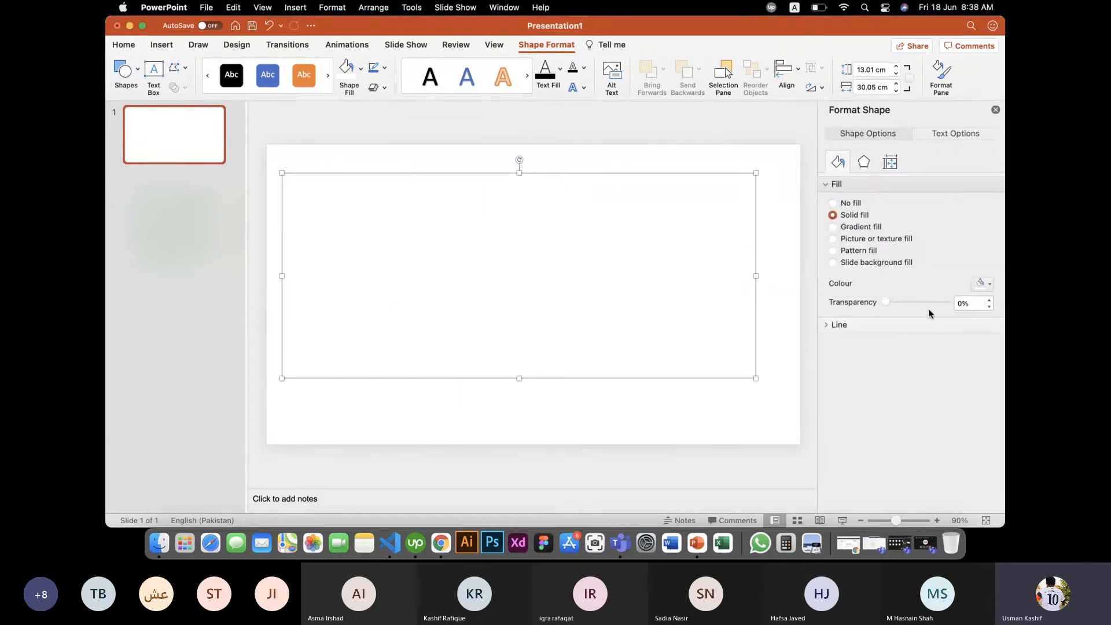
{"action": "left_click", "coordinate": [988, 284]}
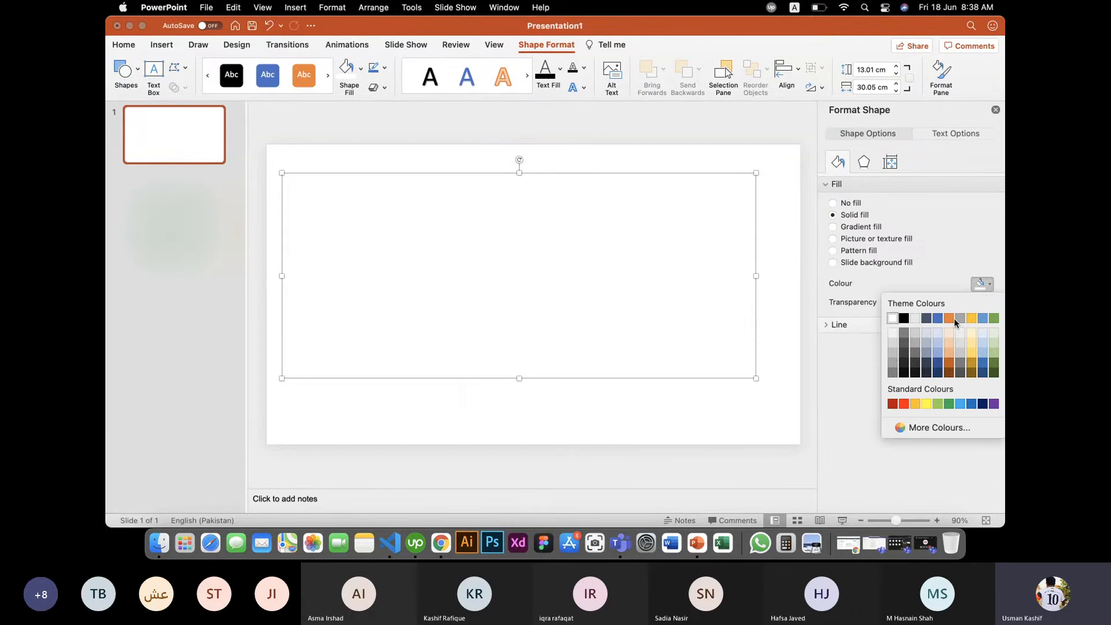
{"action": "left_click", "coordinate": [957, 324]}
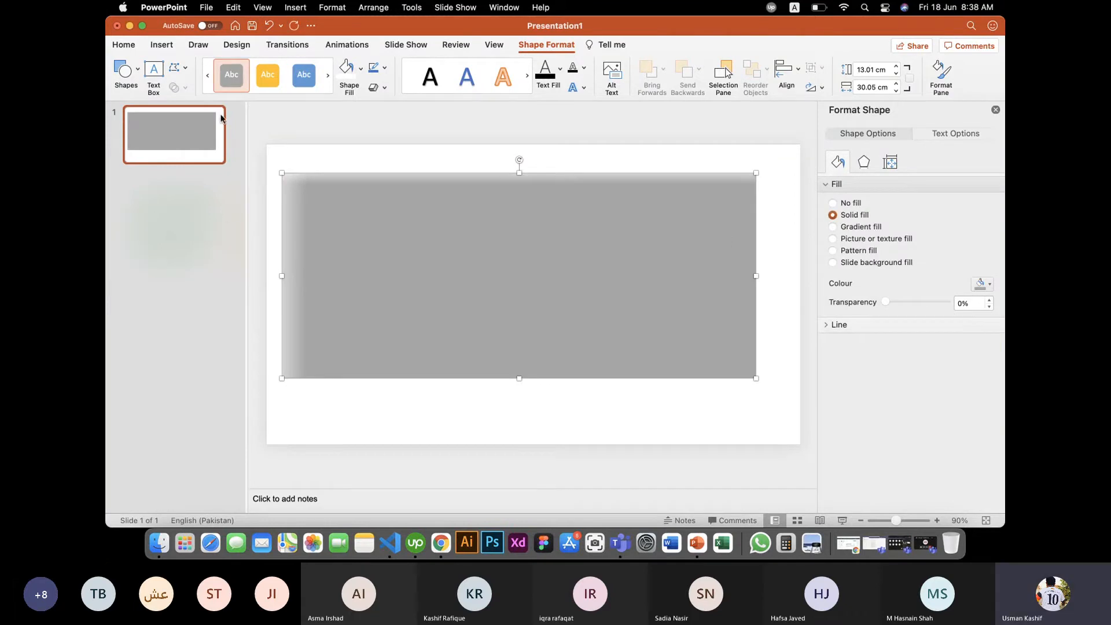
Start editing the grey rectangle's points and nudge its upper-right corner point slightly upward
{"action": "left_click", "coordinate": [181, 70]}
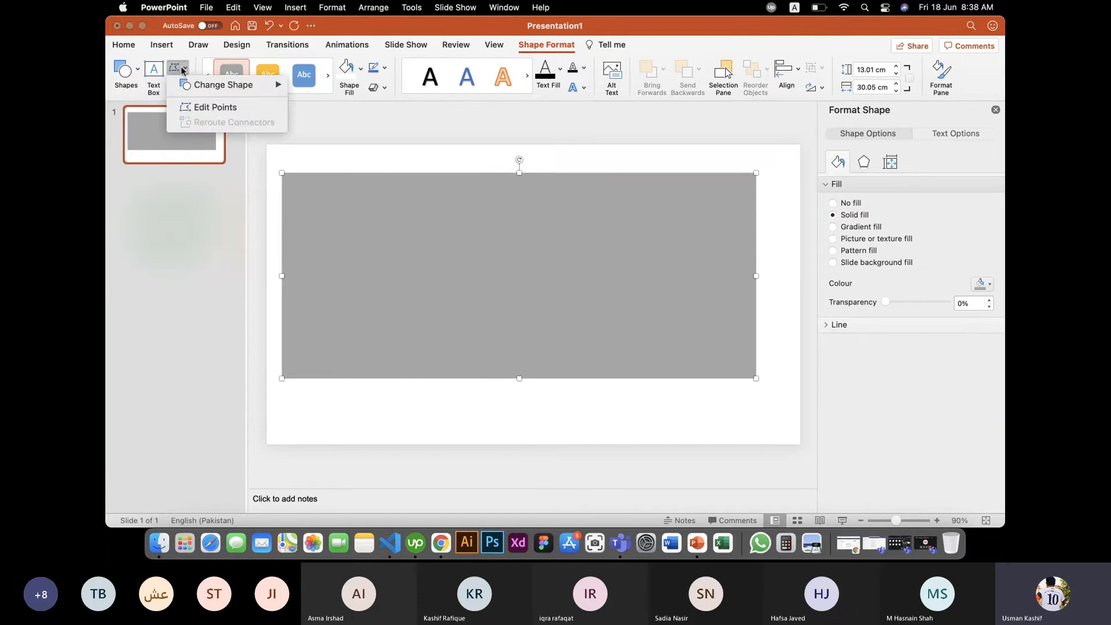
{"action": "mouse_move", "coordinate": [242, 91]}
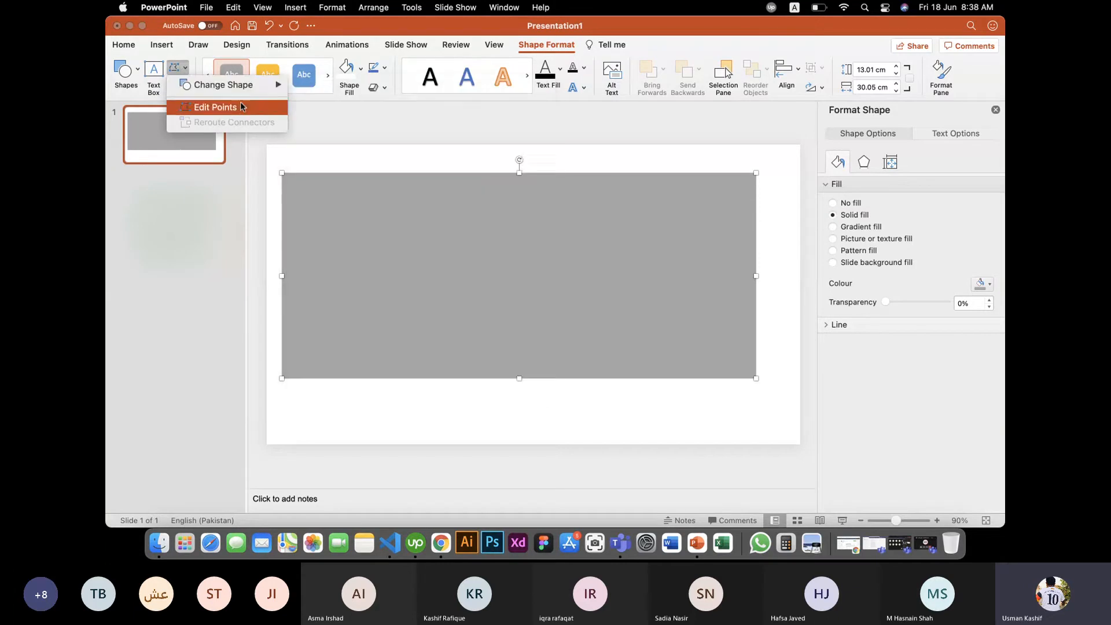
{"action": "left_click", "coordinate": [242, 107]}
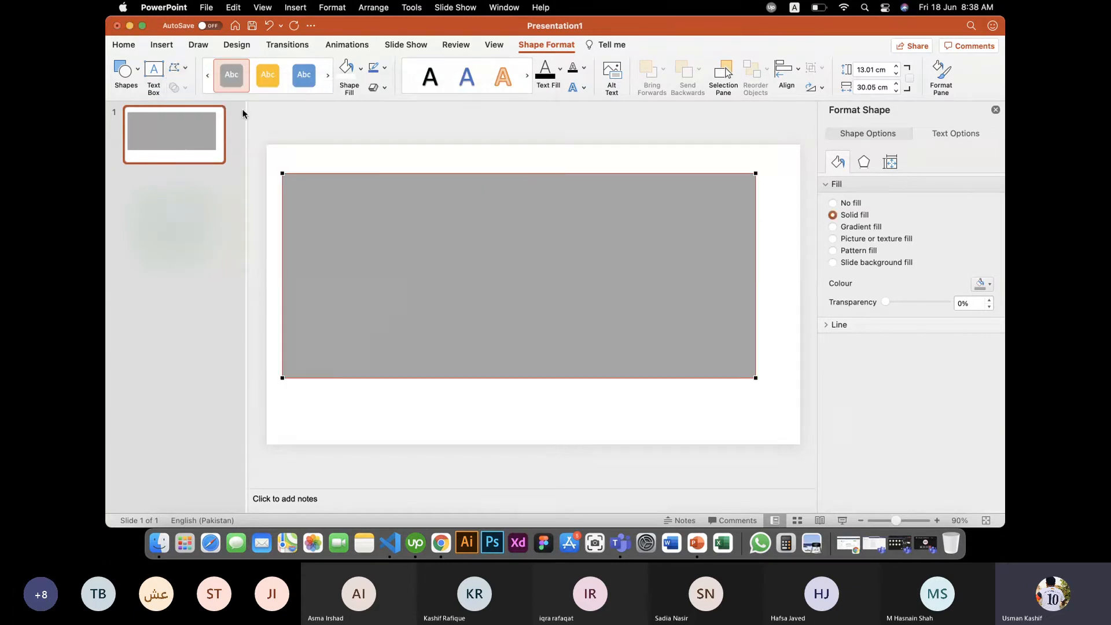
{"action": "left_click", "coordinate": [283, 174]}
{"action": "left_click", "coordinate": [756, 174]}
{"action": "mouse_move", "coordinate": [756, 174]}
{"action": "left_mouse_down"}
{"action": "mouse_move", "coordinate": [657, 246]}
{"action": "mouse_move", "coordinate": [460, 275]}
{"action": "mouse_move", "coordinate": [403, 306]}
{"action": "mouse_move", "coordinate": [728, 164]}
{"action": "mouse_move", "coordinate": [756, 172]}
{"action": "left_mouse_up"}
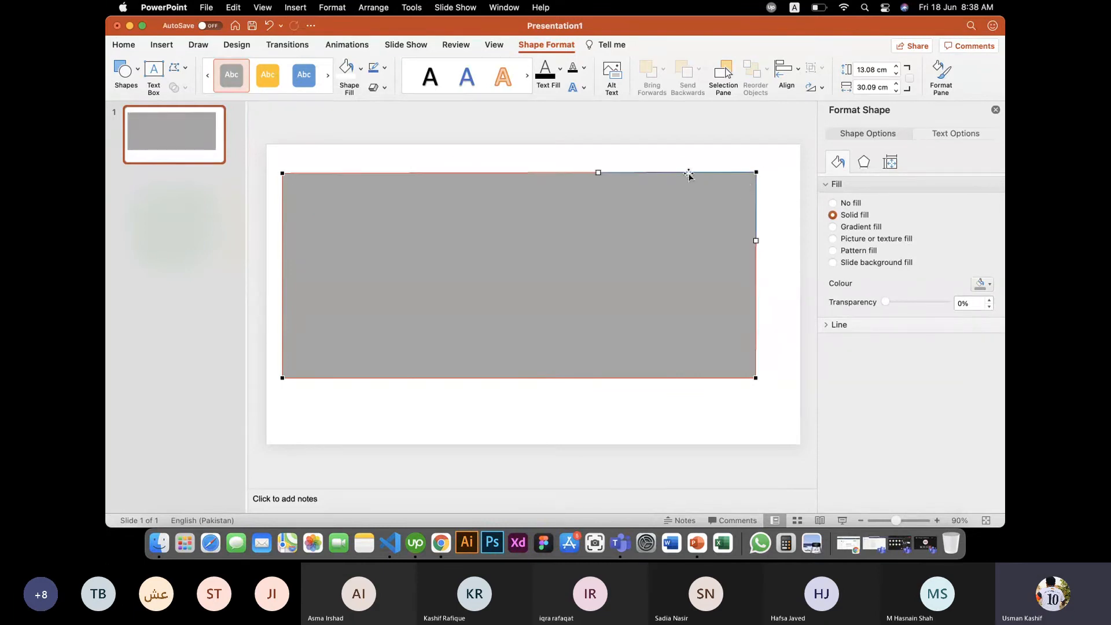
Edit the grey rectangle's points again and bend its left edge inward into a curve
{"action": "left_click", "coordinate": [187, 69]}
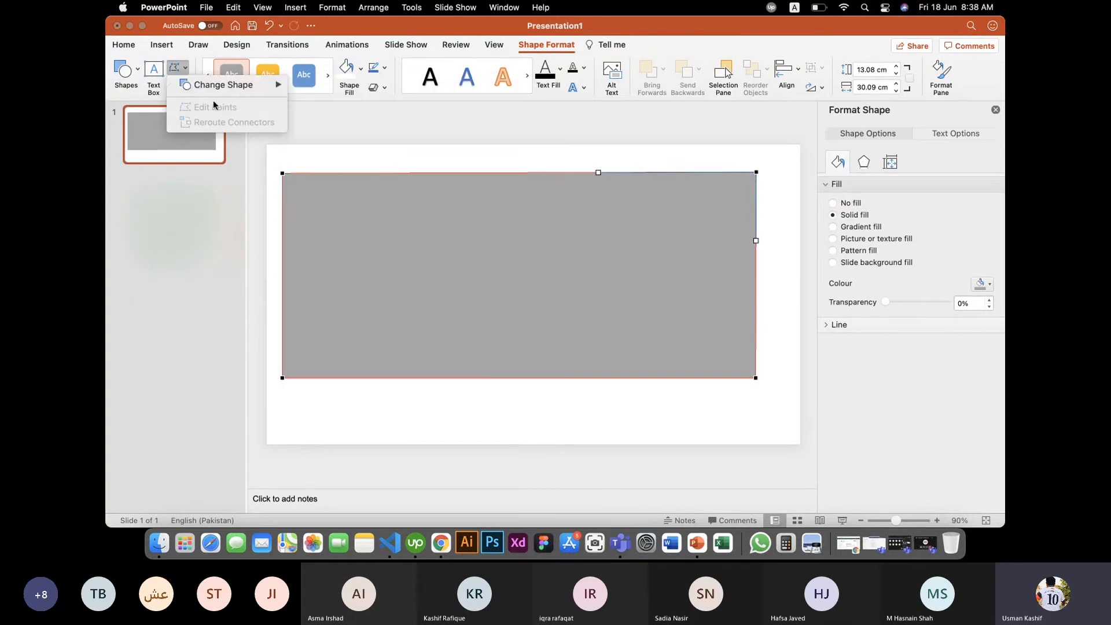
{"action": "left_click", "coordinate": [292, 212]}
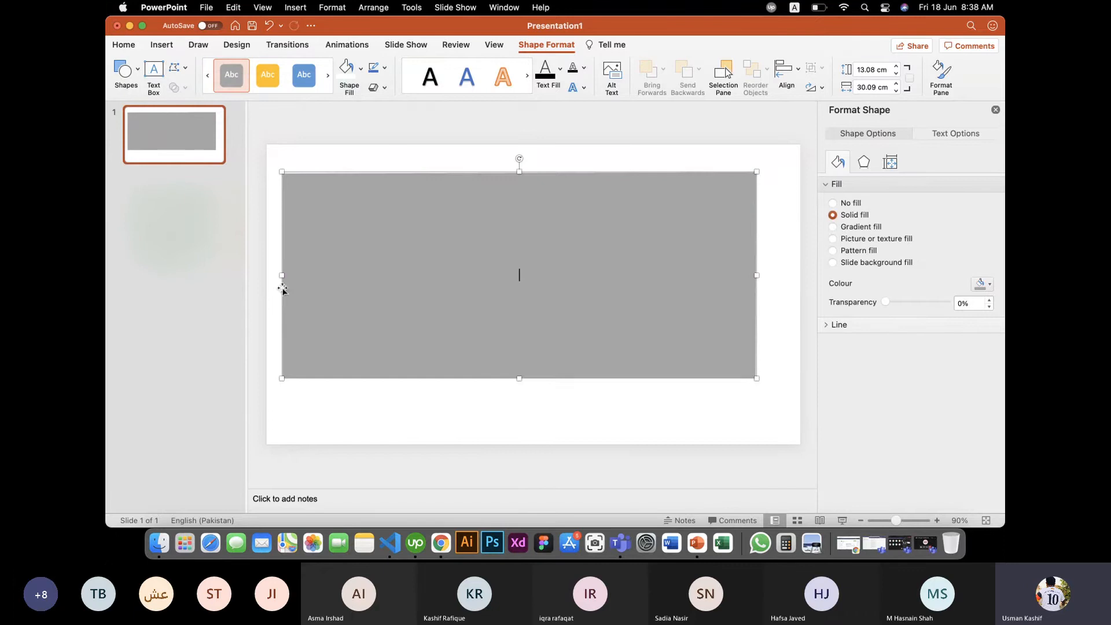
{"action": "left_click", "coordinate": [339, 167]}
{"action": "left_click", "coordinate": [322, 175]}
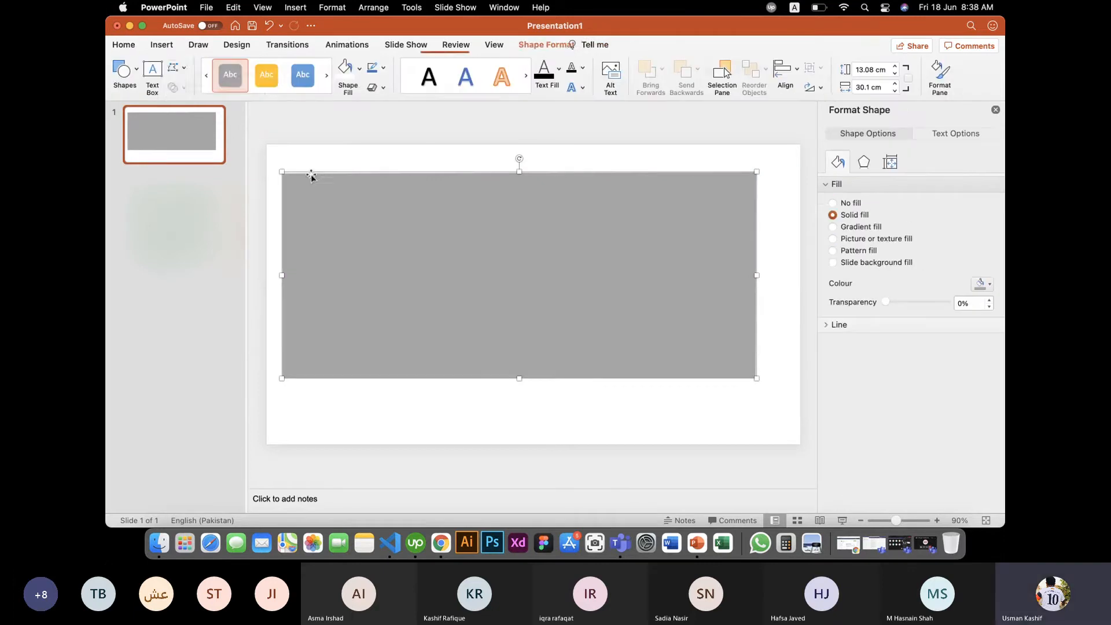
{"action": "left_click", "coordinate": [185, 70]}
{"action": "left_click", "coordinate": [191, 108]}
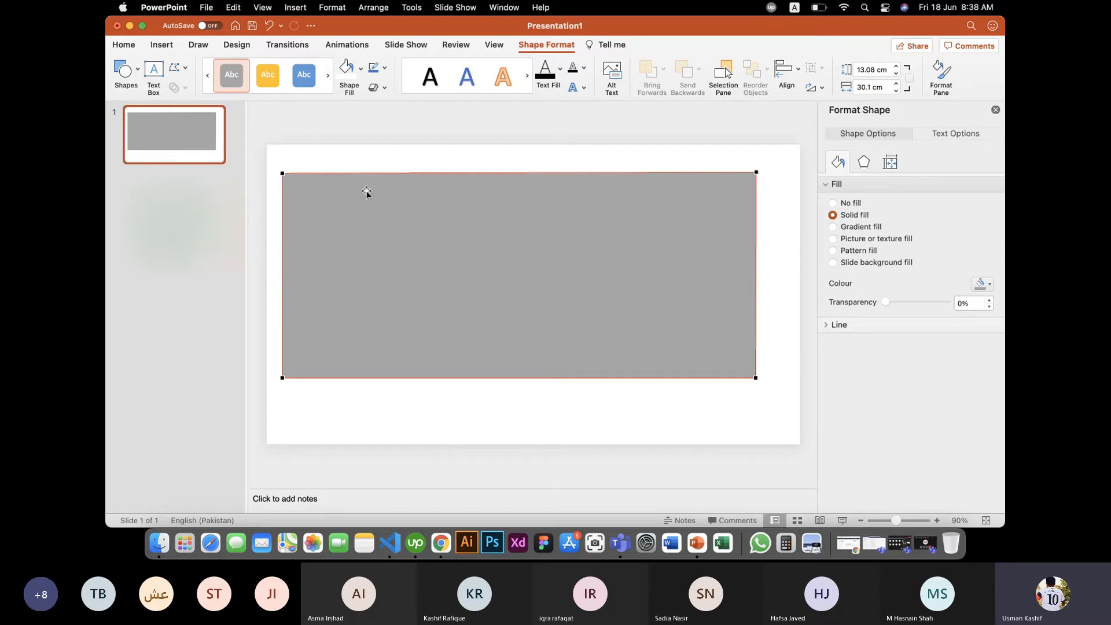
{"action": "left_click", "coordinate": [282, 173]}
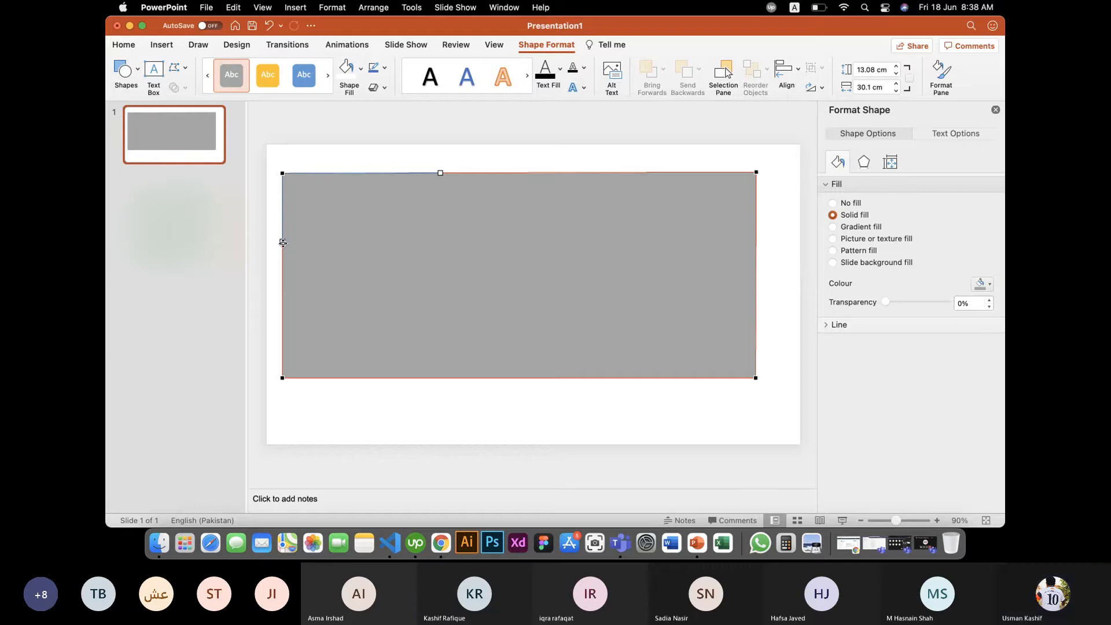
{"action": "left_click_drag", "start_coordinate": [282, 243], "coordinate": [392, 291]}
{"action": "left_click", "coordinate": [330, 163]}
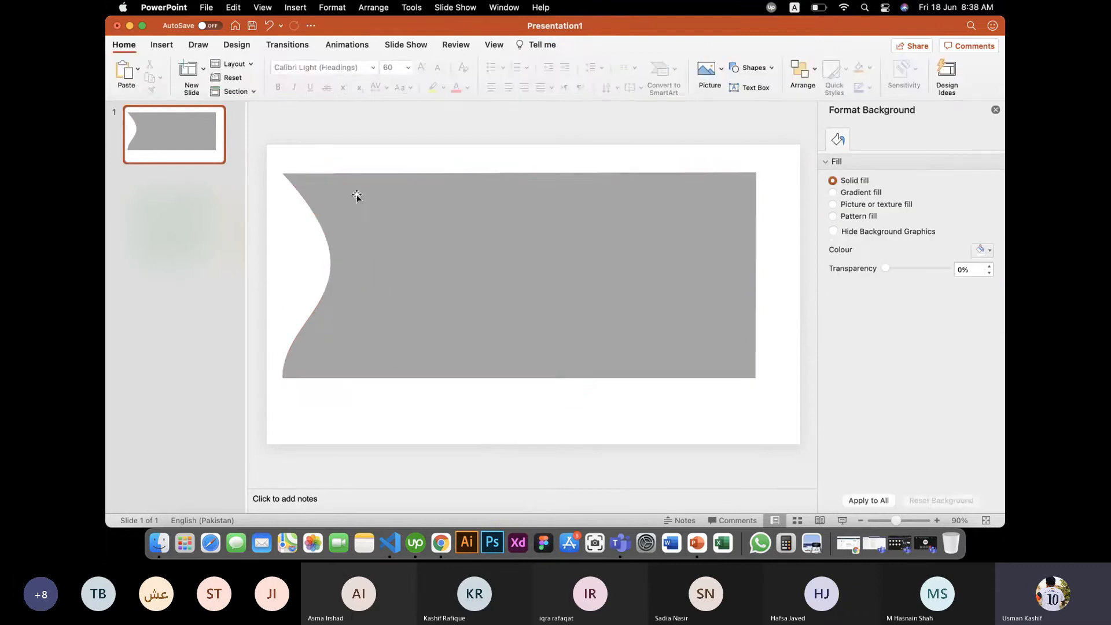
Delete the reshaped grey rectangle from the slide
{"action": "left_click", "coordinate": [526, 273]}
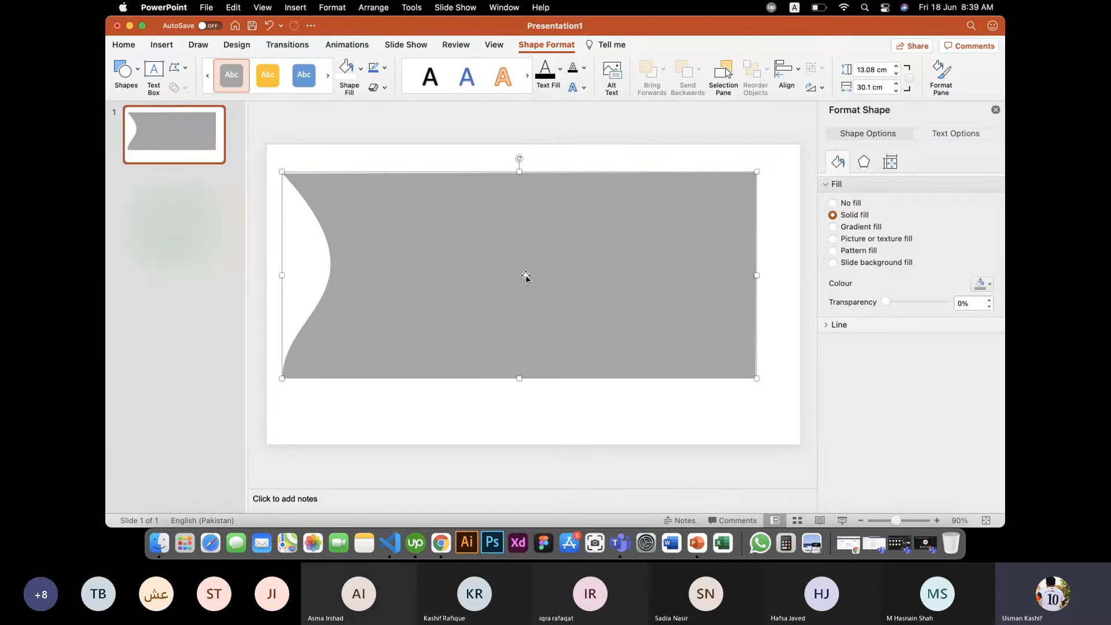
{"action": "key", "text": "Delete"}
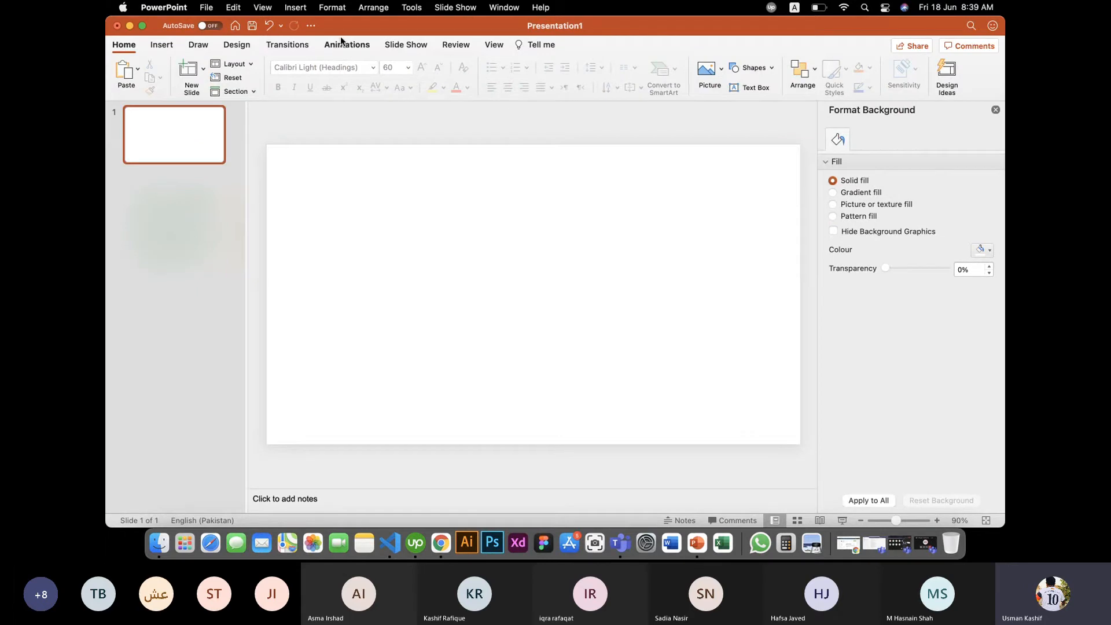
{"action": "left_click", "coordinate": [292, 46]}
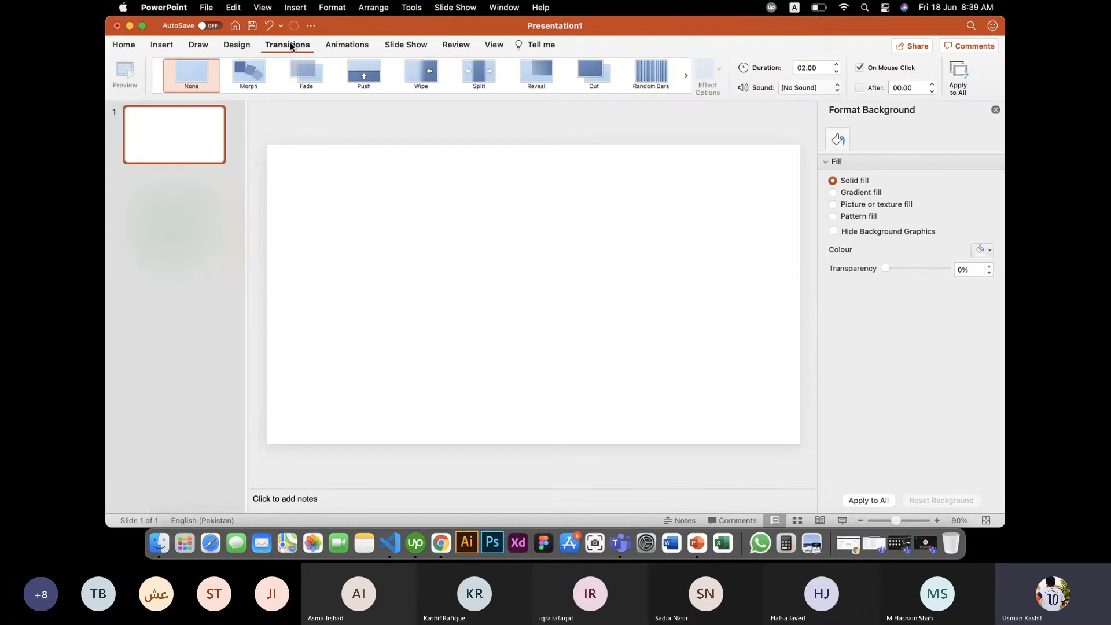
{"action": "left_click", "coordinate": [170, 228]}
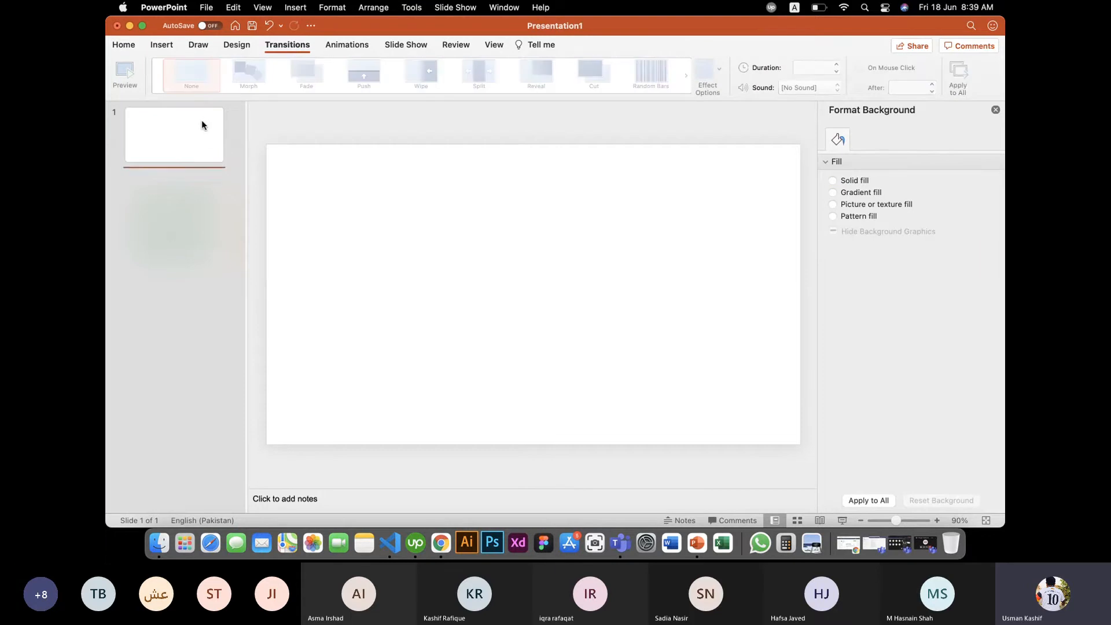
Draw a rectangle covering the entire slide, about 33.86 cm wide and 19.05 cm high
{"action": "left_click", "coordinate": [161, 46]}
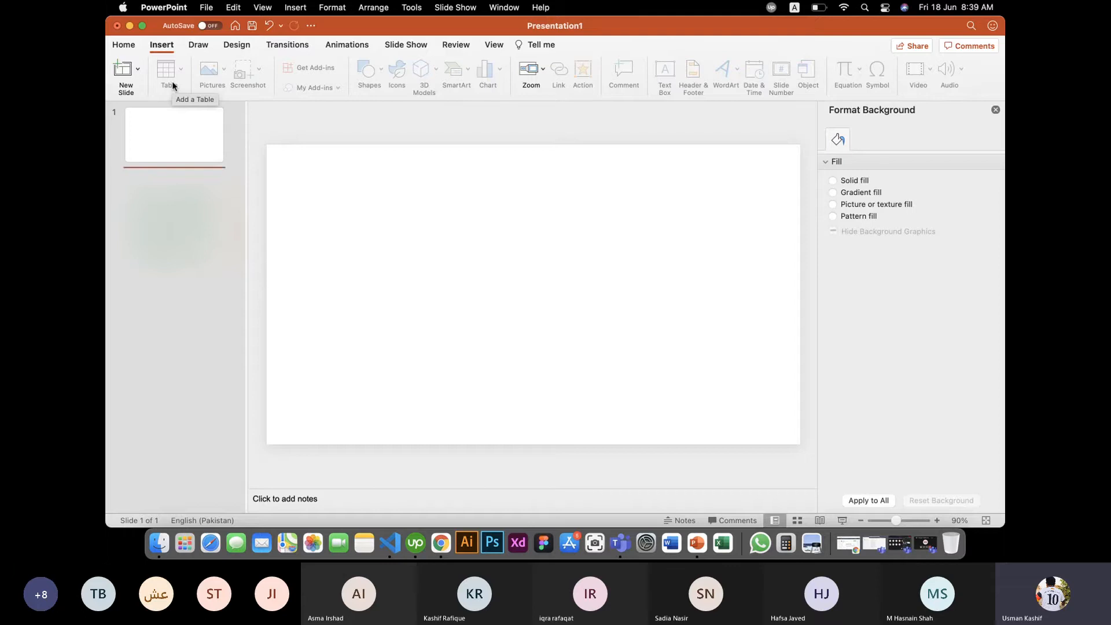
{"action": "left_click", "coordinate": [383, 303]}
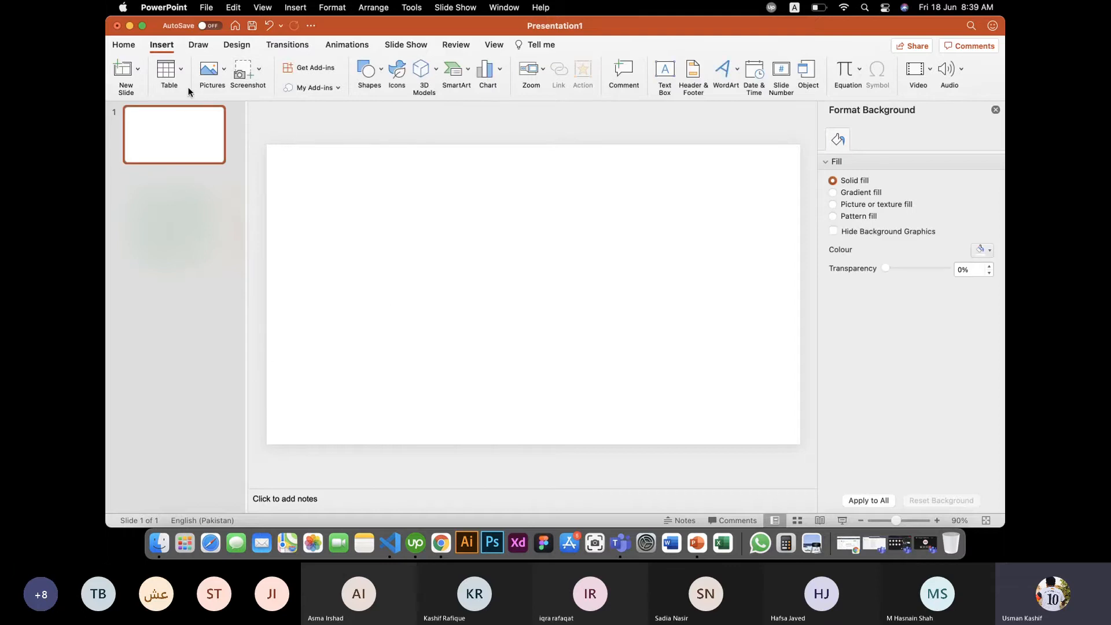
{"action": "left_click", "coordinate": [367, 69]}
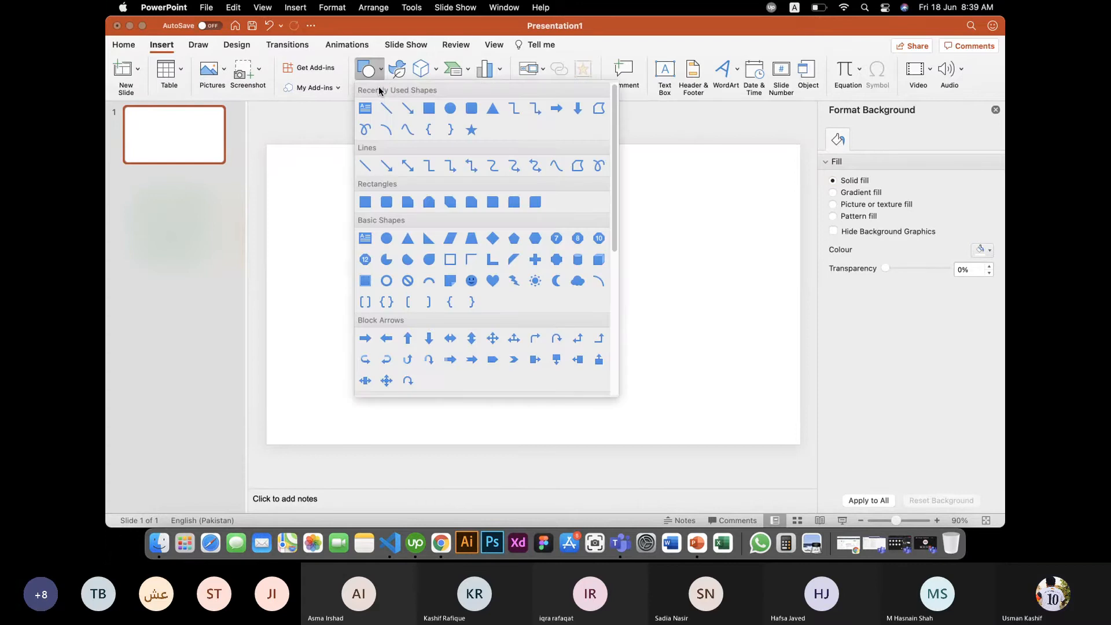
{"action": "left_click", "coordinate": [425, 109]}
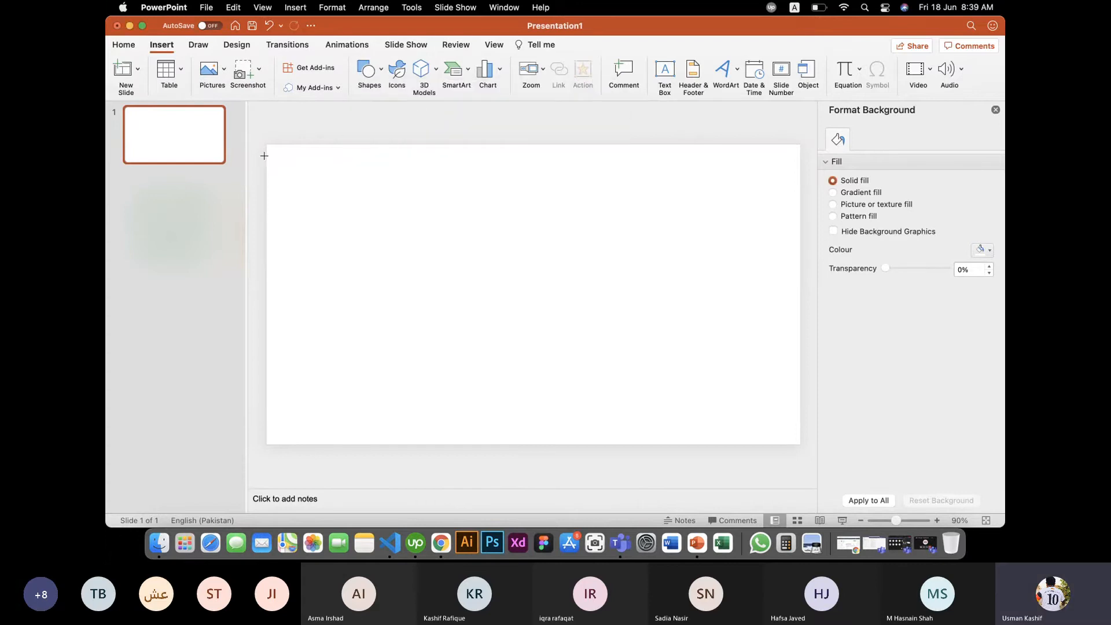
{"action": "left_click_drag", "start_coordinate": [268, 145], "coordinate": [798, 444]}
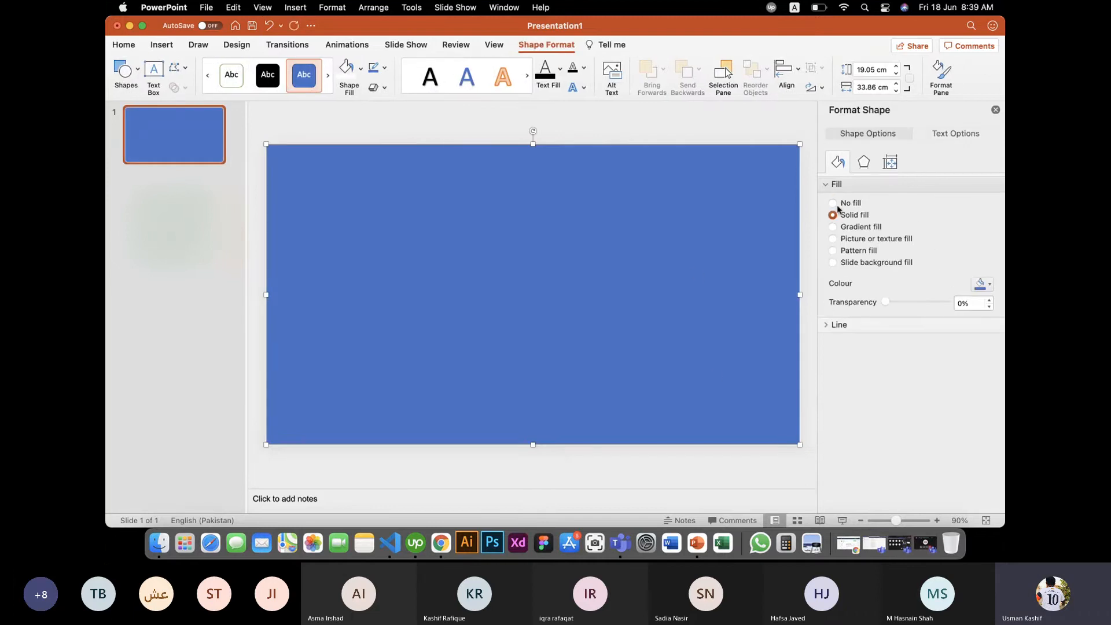
Fill the full-slide rectangle with the picture UserPersonaProfile-02.jpg from the Downloads folder
{"action": "left_click", "coordinate": [833, 239]}
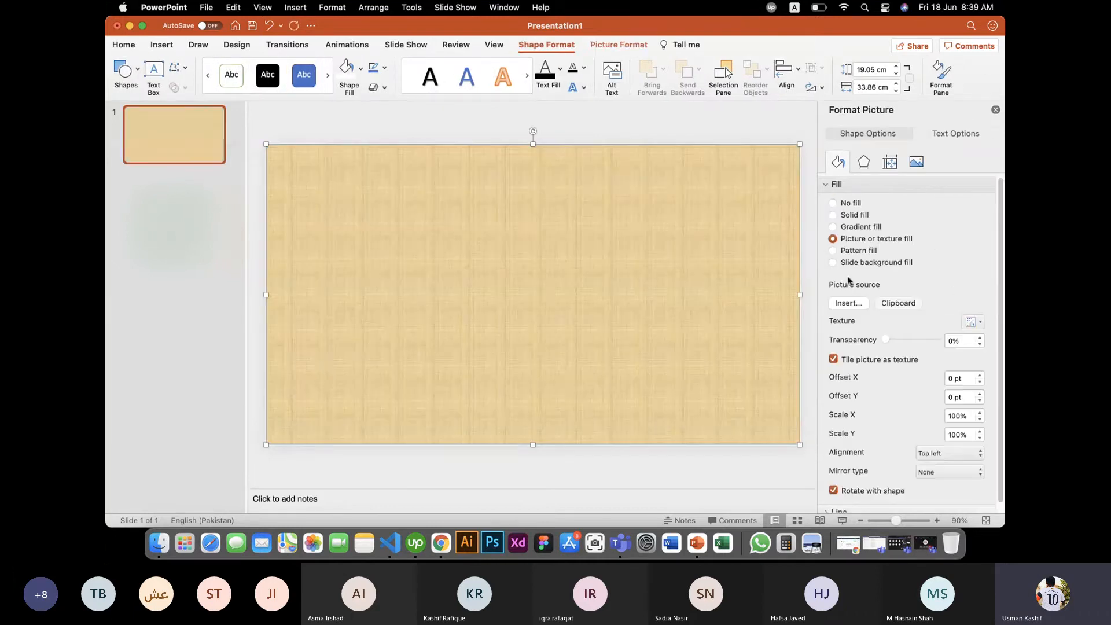
{"action": "left_click", "coordinate": [856, 307]}
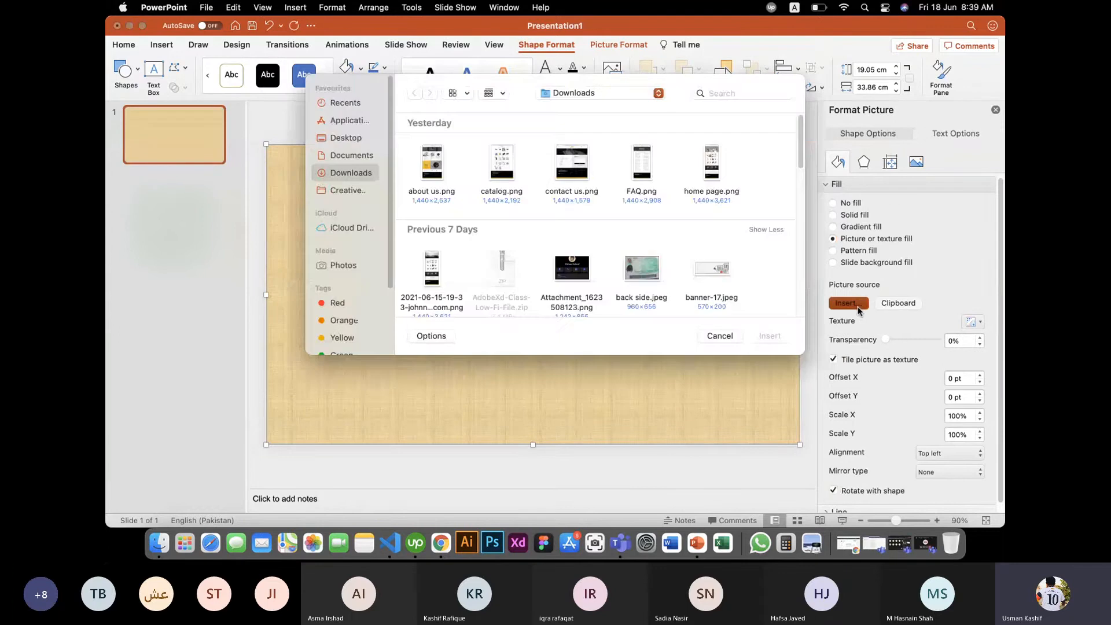
{"action": "scroll", "coordinate": [608, 254], "scroll_direction": "down", "scroll_amount": 10}
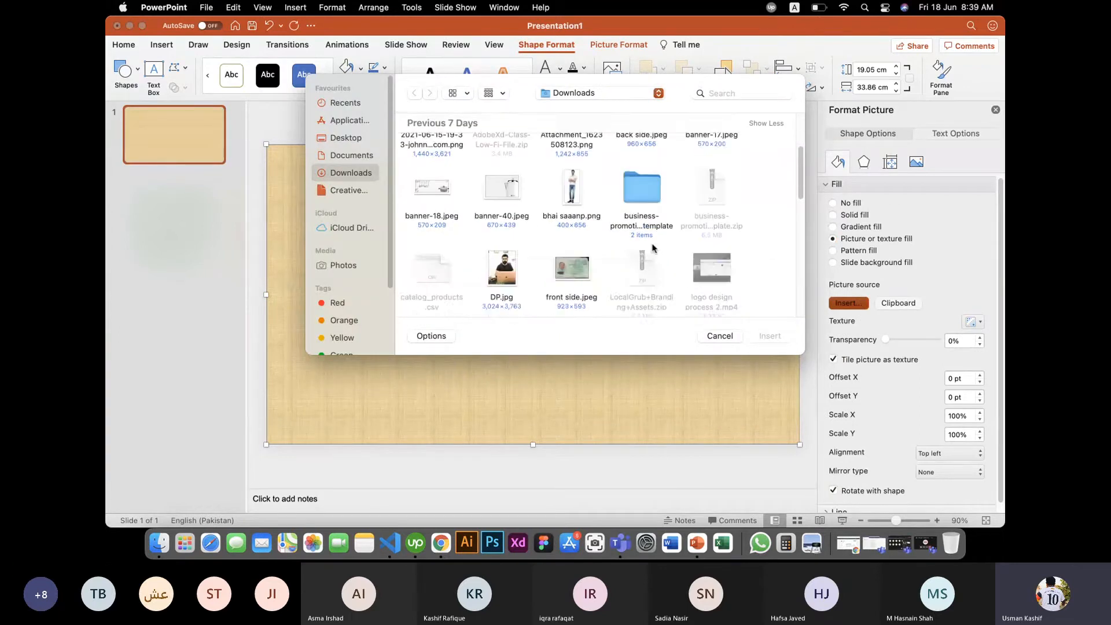
{"action": "scroll", "coordinate": [653, 248], "scroll_direction": "down", "scroll_amount": 3}
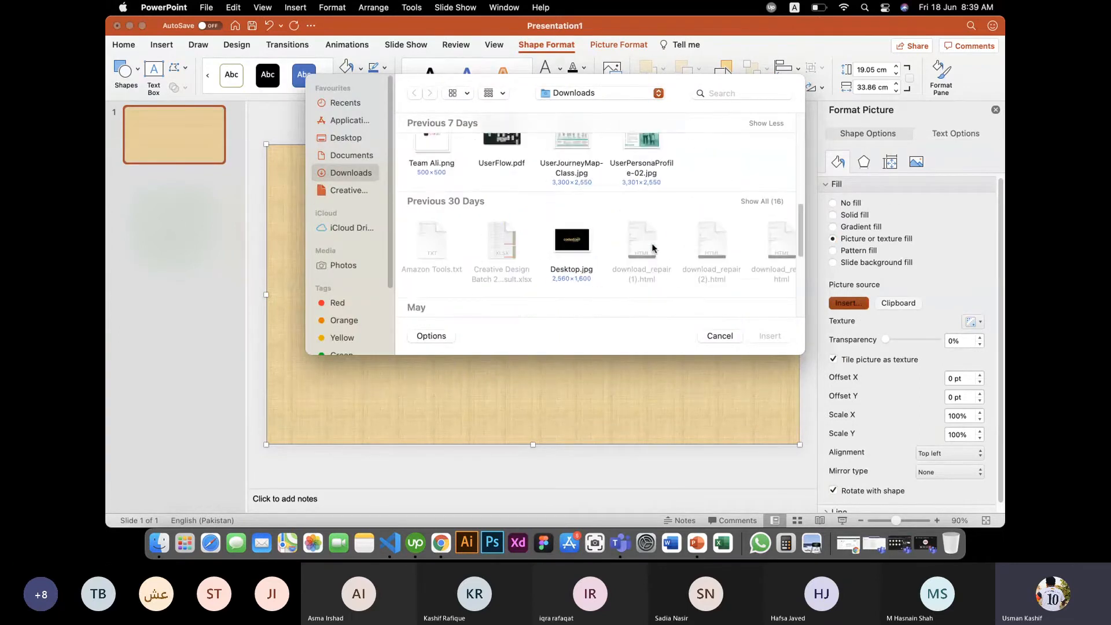
{"action": "scroll", "coordinate": [652, 248], "scroll_direction": "down", "scroll_amount": 3}
{"action": "scroll", "coordinate": [651, 248], "scroll_direction": "down", "scroll_amount": 6}
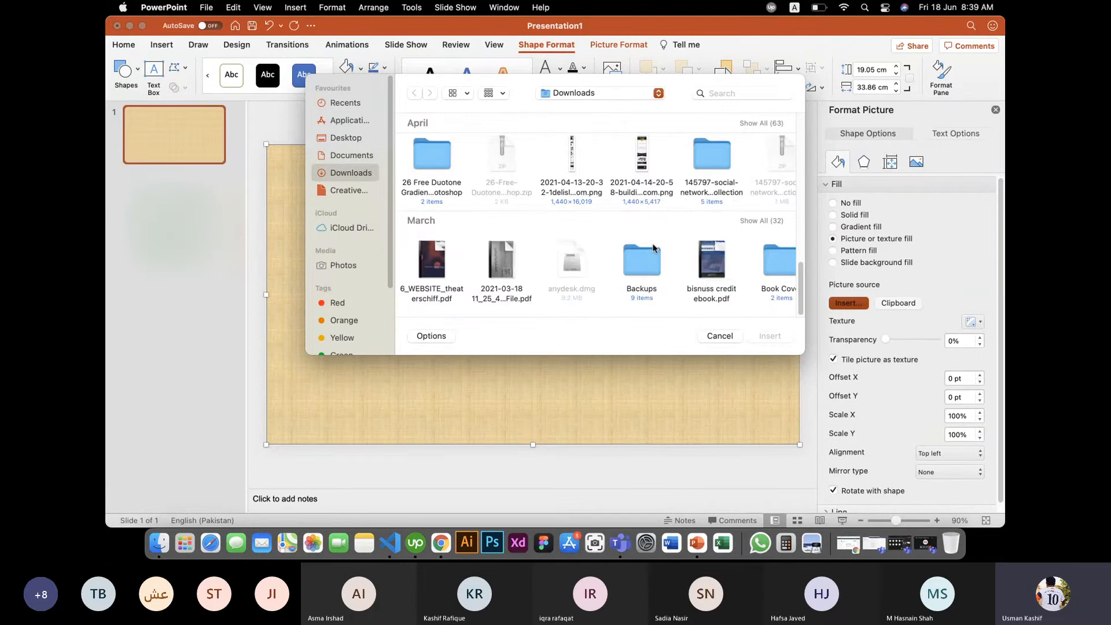
{"action": "scroll", "coordinate": [652, 247], "scroll_direction": "up", "scroll_amount": 10}
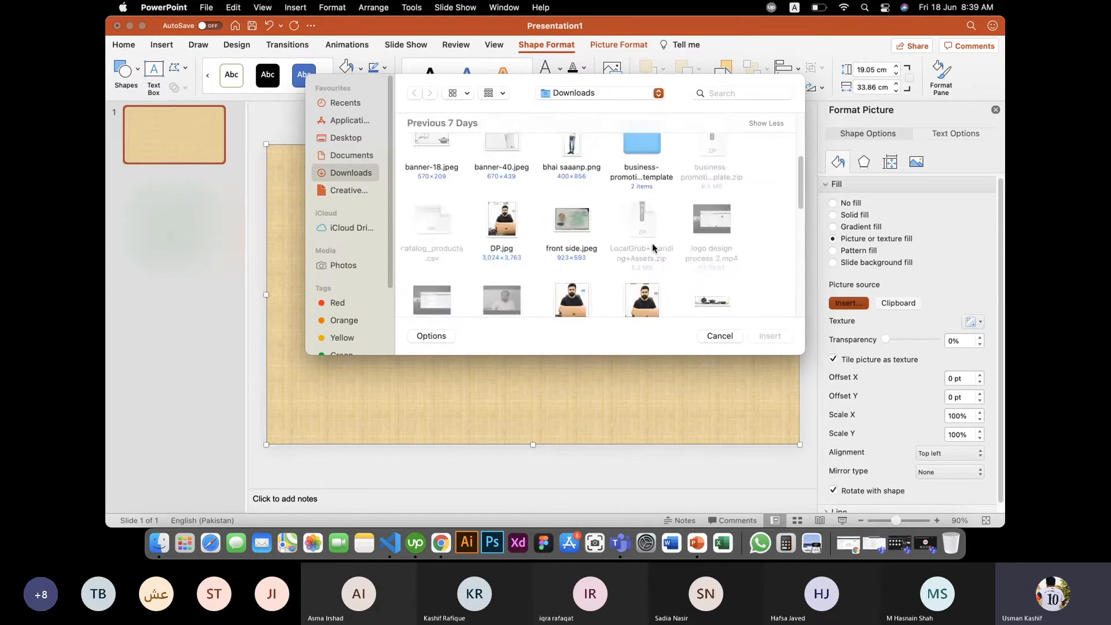
{"action": "scroll", "coordinate": [652, 248], "scroll_direction": "up", "scroll_amount": 2}
{"action": "scroll", "coordinate": [653, 247], "scroll_direction": "down", "scroll_amount": 5}
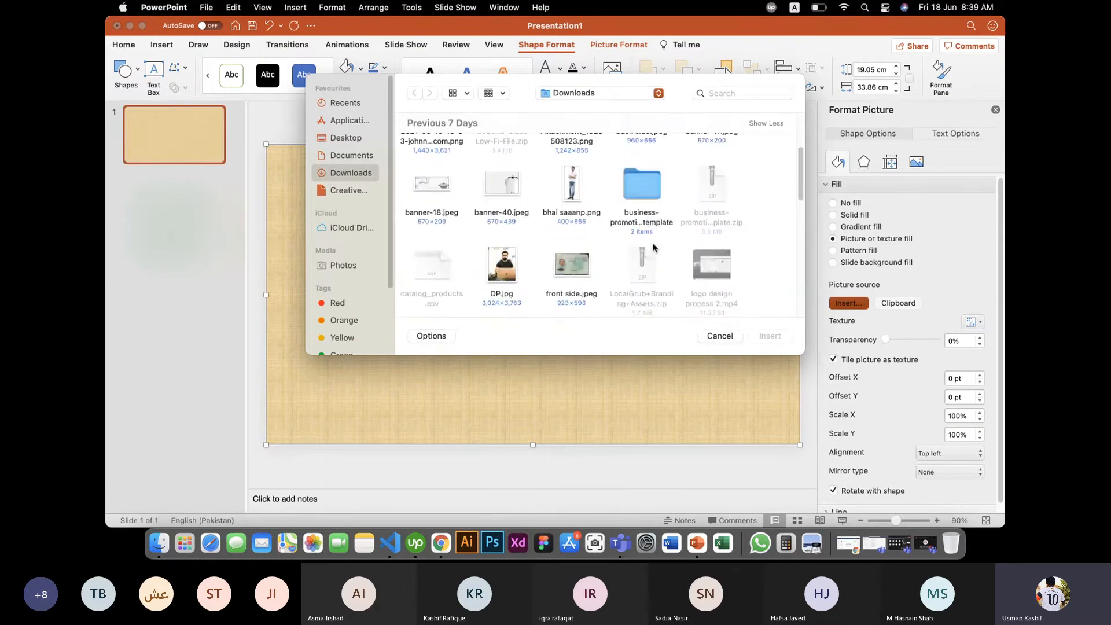
{"action": "scroll", "coordinate": [653, 248], "scroll_direction": "down", "scroll_amount": 1}
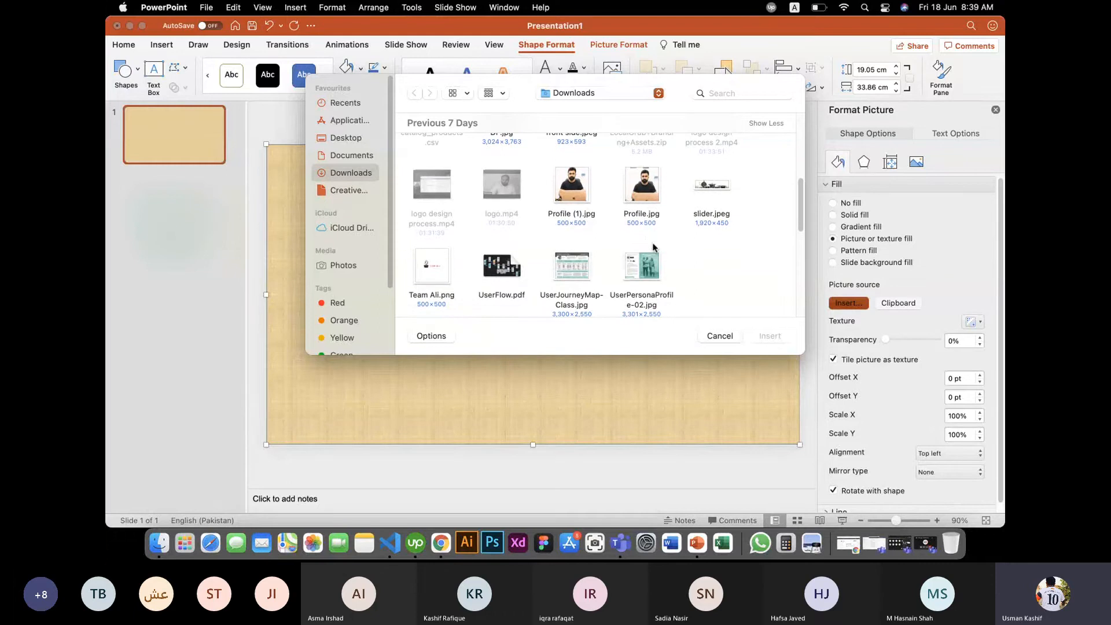
{"action": "left_click", "coordinate": [639, 265]}
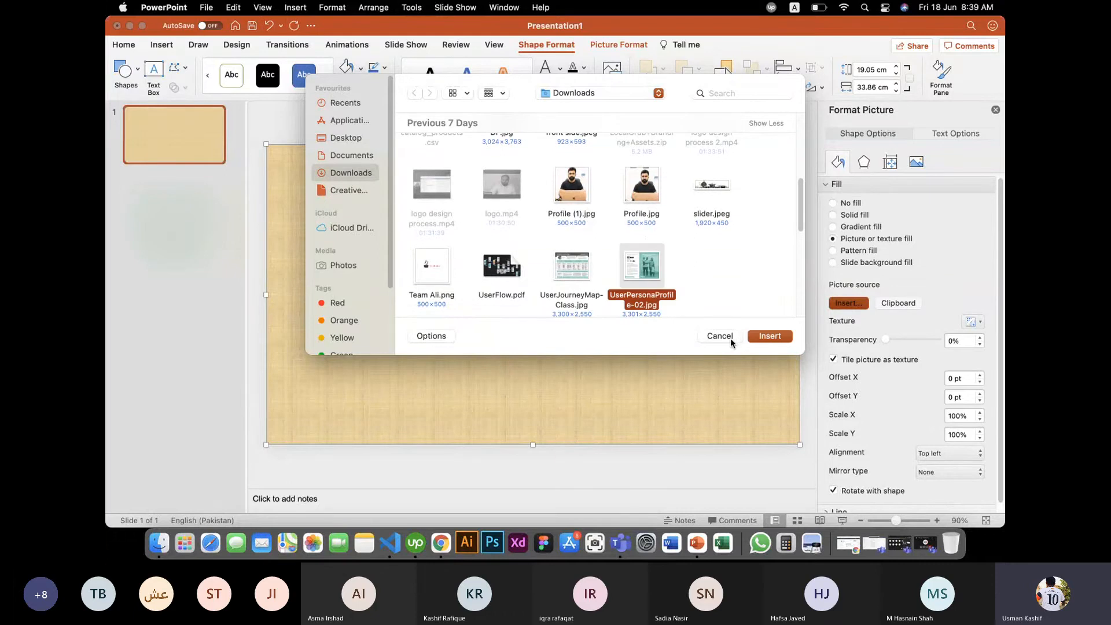
{"action": "left_click", "coordinate": [787, 337]}
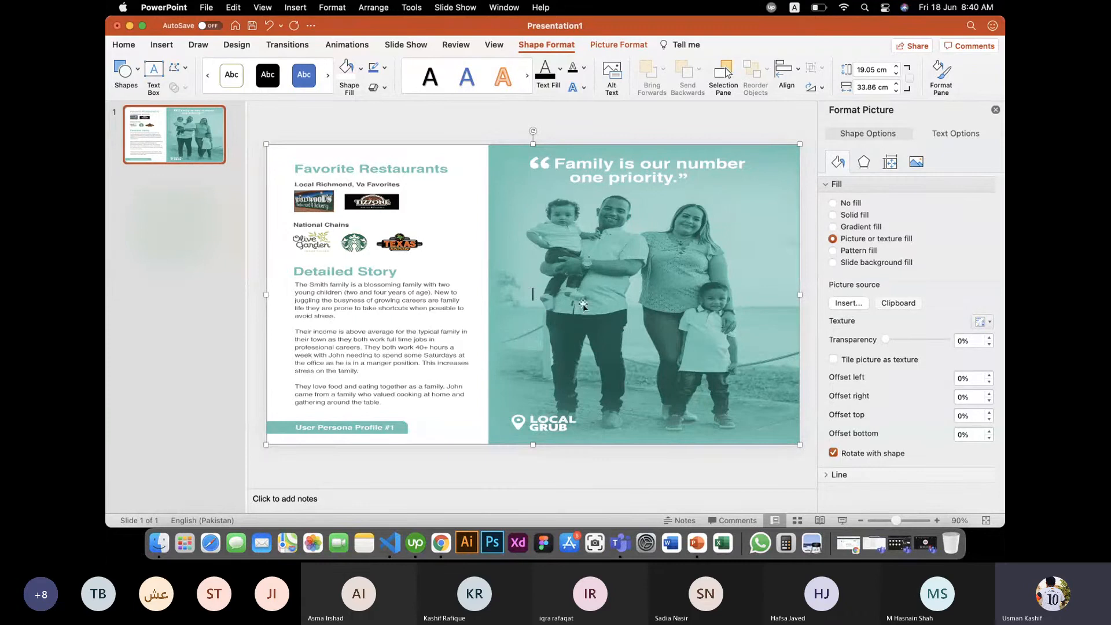
{"action": "left_click", "coordinate": [635, 485]}
{"action": "left_click", "coordinate": [672, 403]}
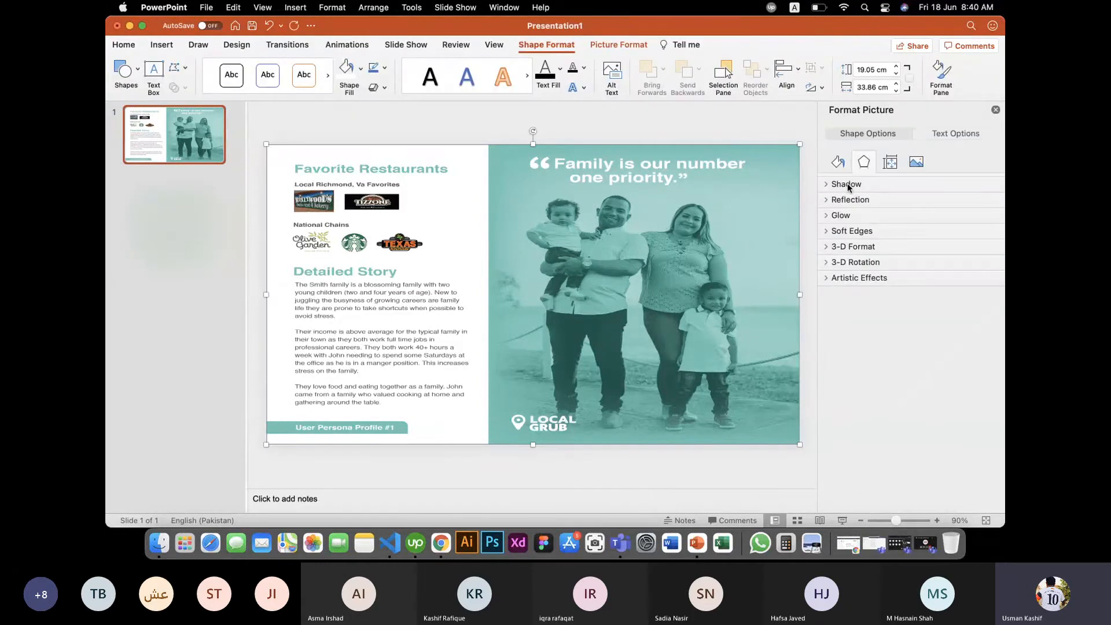
{"action": "left_click", "coordinate": [839, 164]}
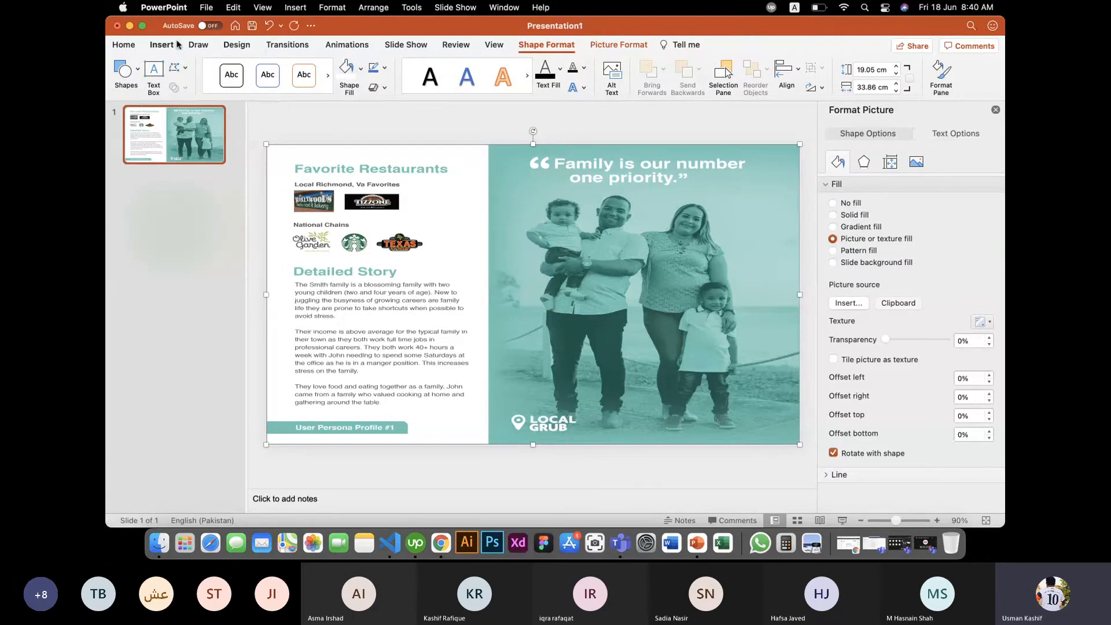
Cover the picture with a second full-slide rectangle, about 33.86 by 19.05 cm, and fill it with solid black
{"action": "left_click", "coordinate": [161, 45]}
{"action": "left_click", "coordinate": [368, 70]}
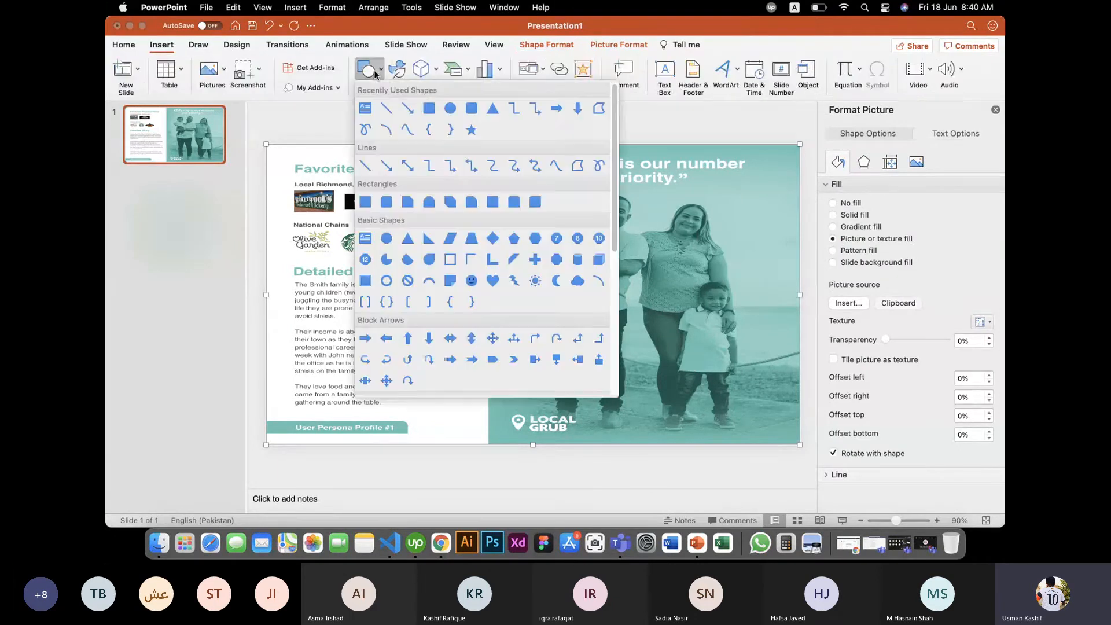
{"action": "left_click", "coordinate": [428, 108]}
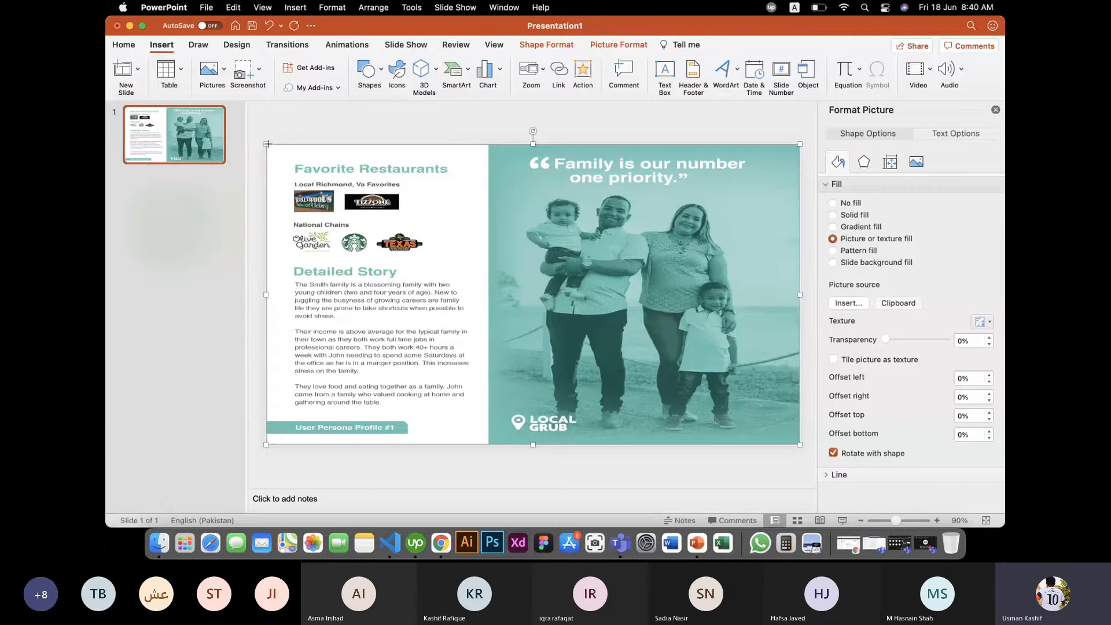
{"action": "left_click_drag", "start_coordinate": [267, 144], "coordinate": [802, 443]}
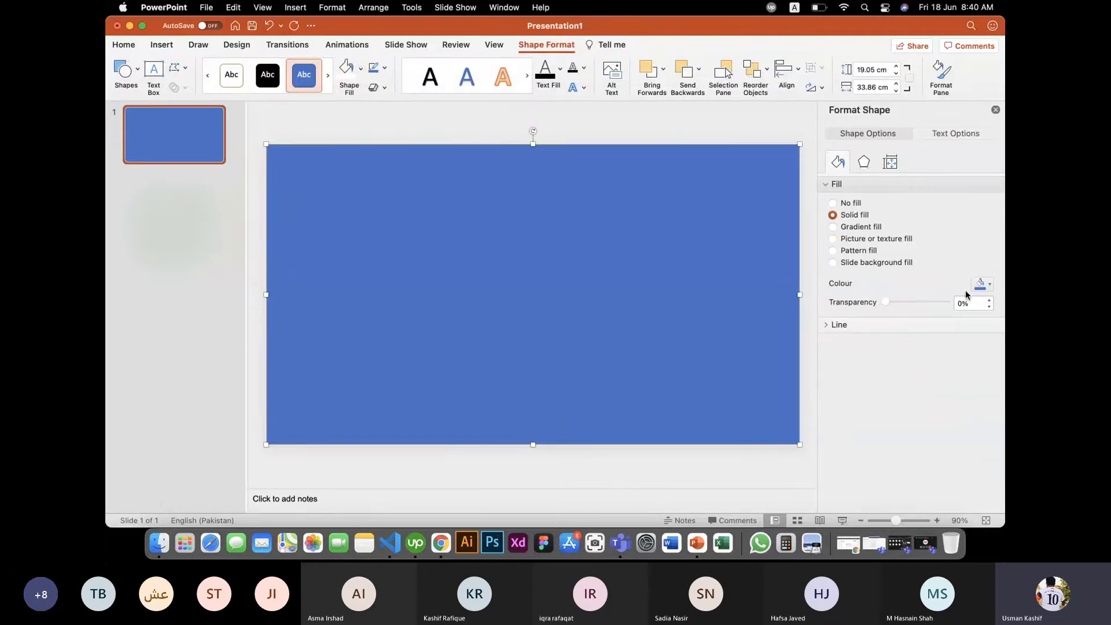
{"action": "left_click", "coordinate": [982, 286]}
{"action": "left_click", "coordinate": [903, 317]}
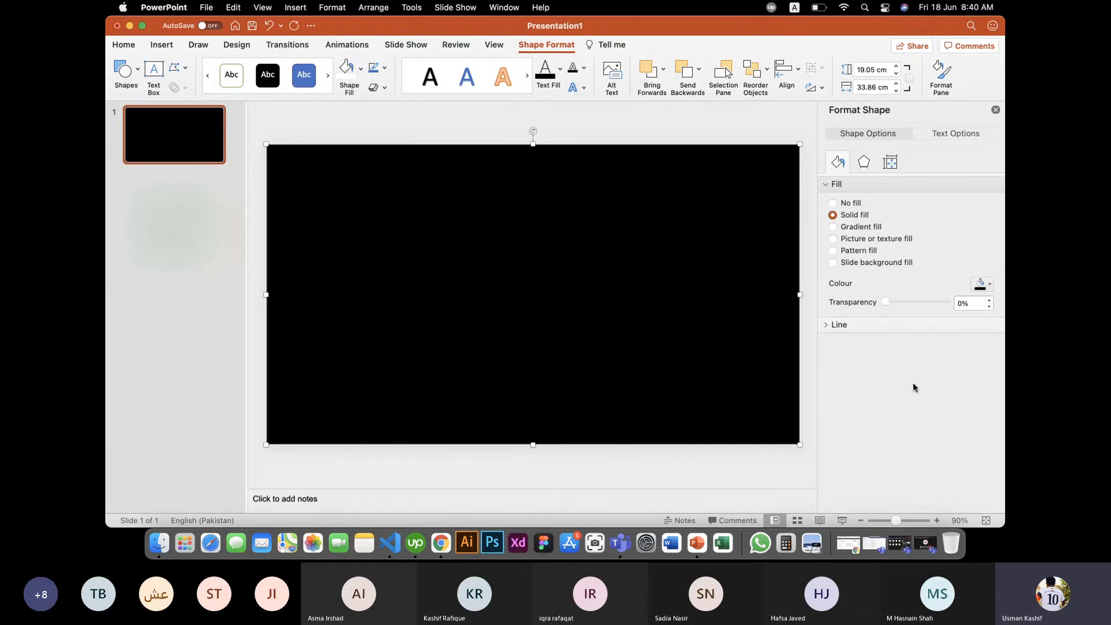
Set the transparency of the black full-slide overlay rectangle to 18%
{"action": "left_click_drag", "start_coordinate": [886, 303], "coordinate": [898, 306]}
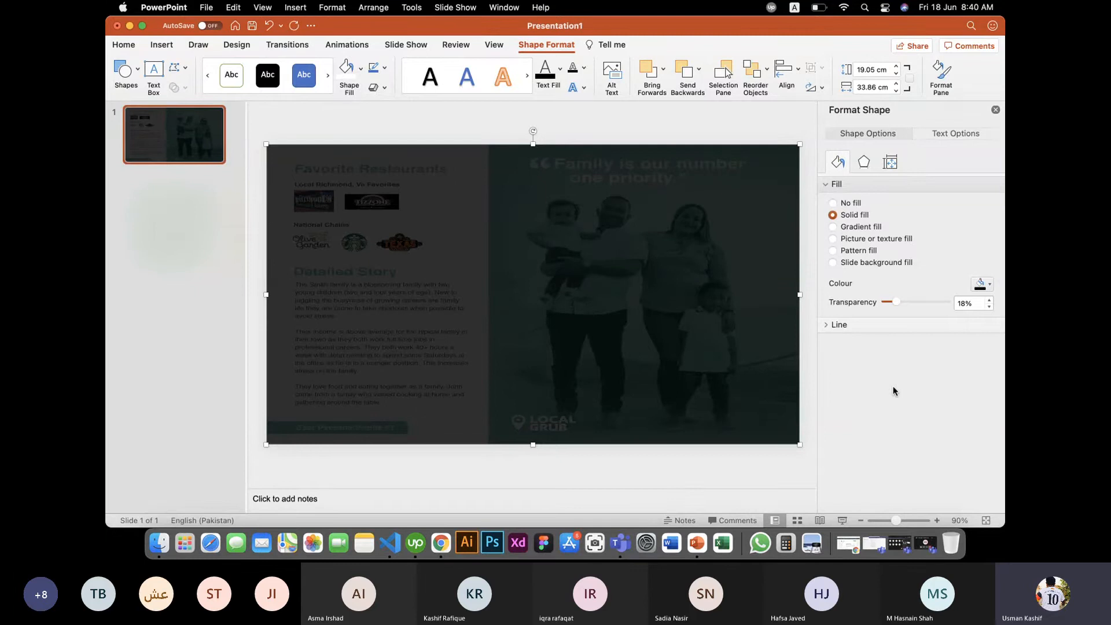
{"action": "left_click", "coordinate": [140, 283]}
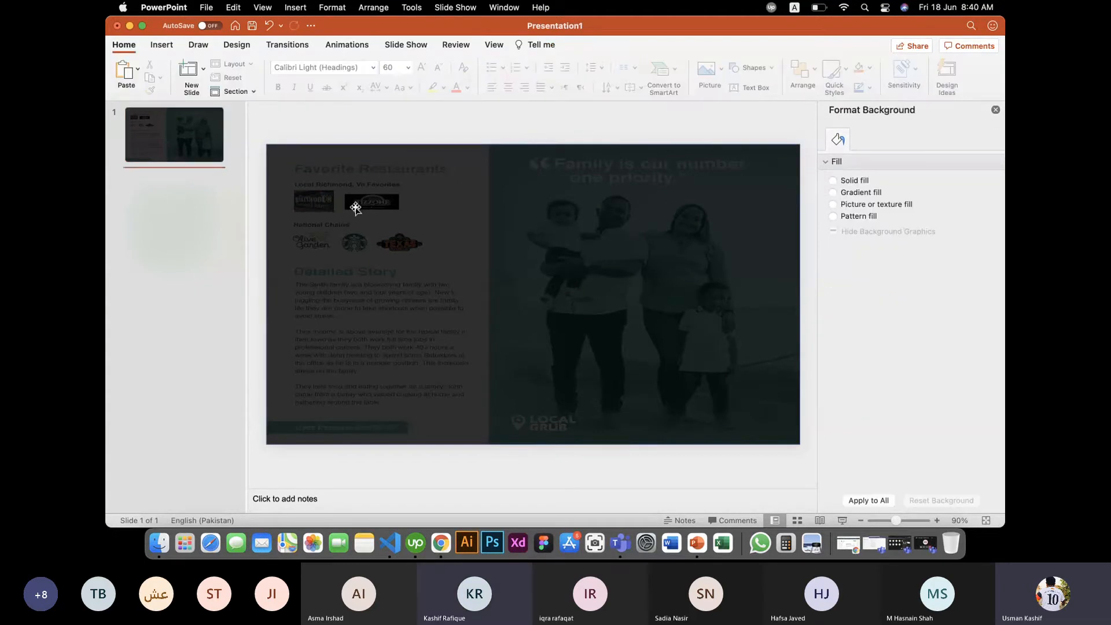
Add a text box across the middle of the slide, slightly above centre, containing the text PRESENTATION TITLE
{"action": "left_click", "coordinate": [167, 47]}
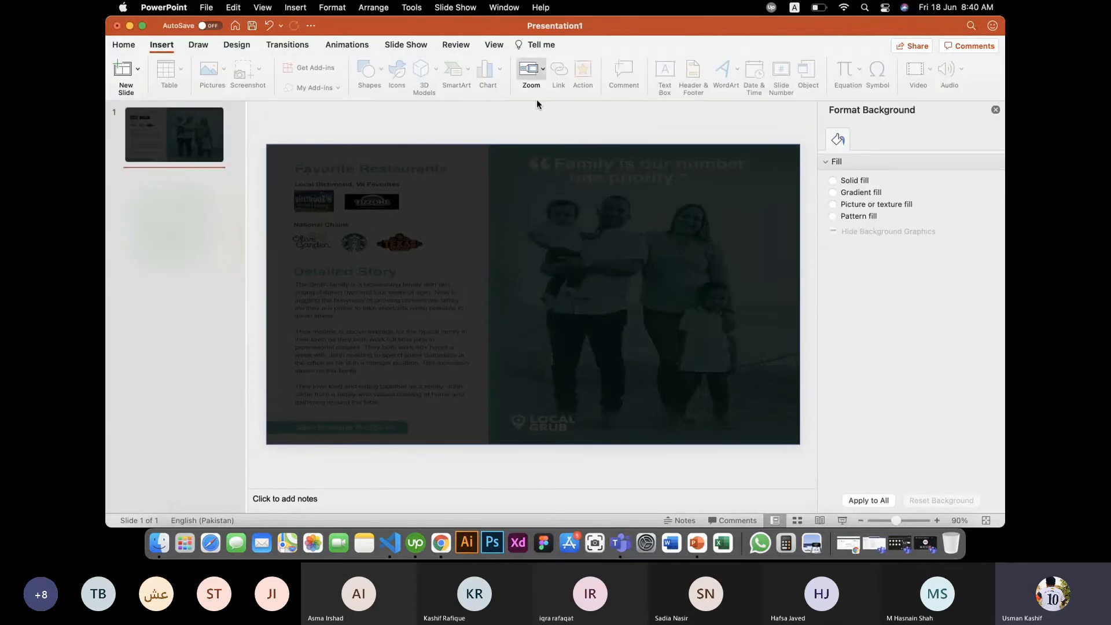
{"action": "left_click", "coordinate": [702, 177]}
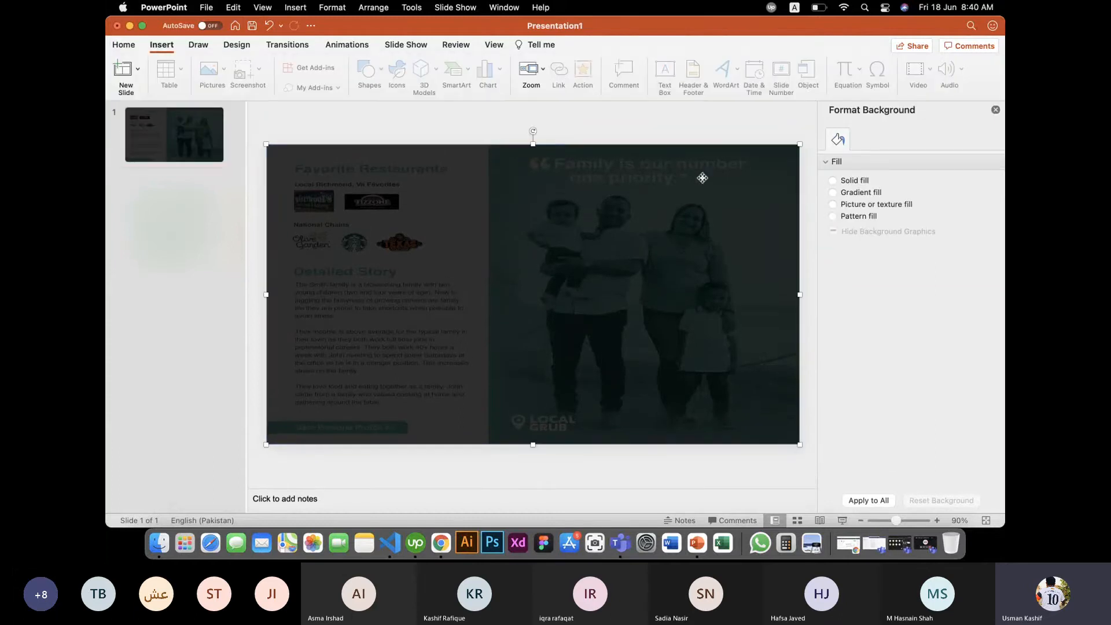
{"action": "left_click", "coordinate": [660, 78]}
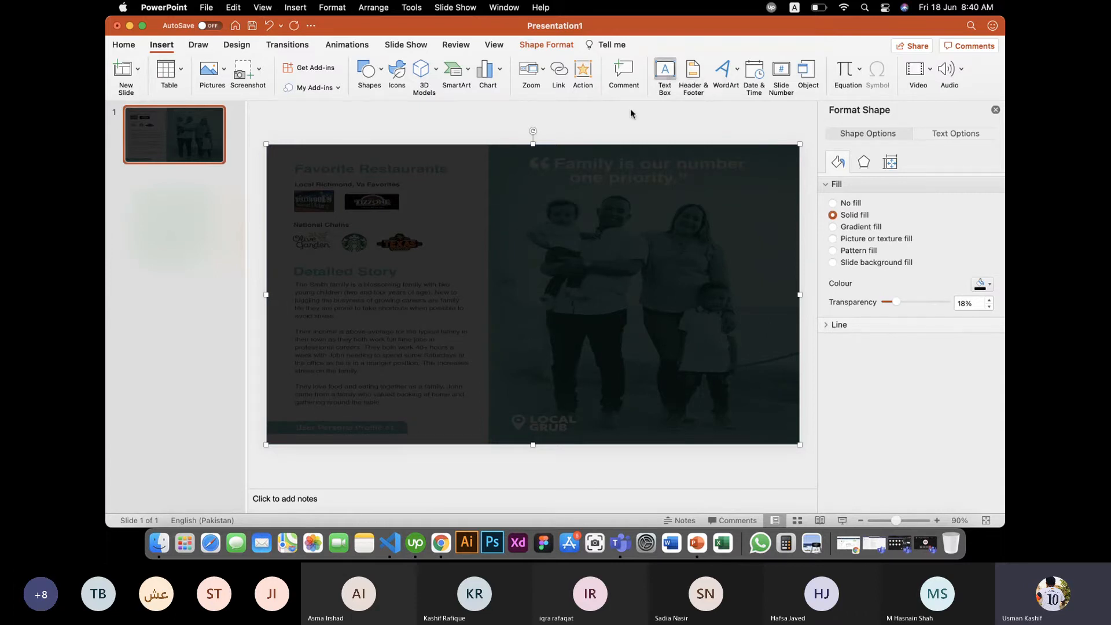
{"action": "left_click_drag", "start_coordinate": [439, 230], "coordinate": [643, 327]}
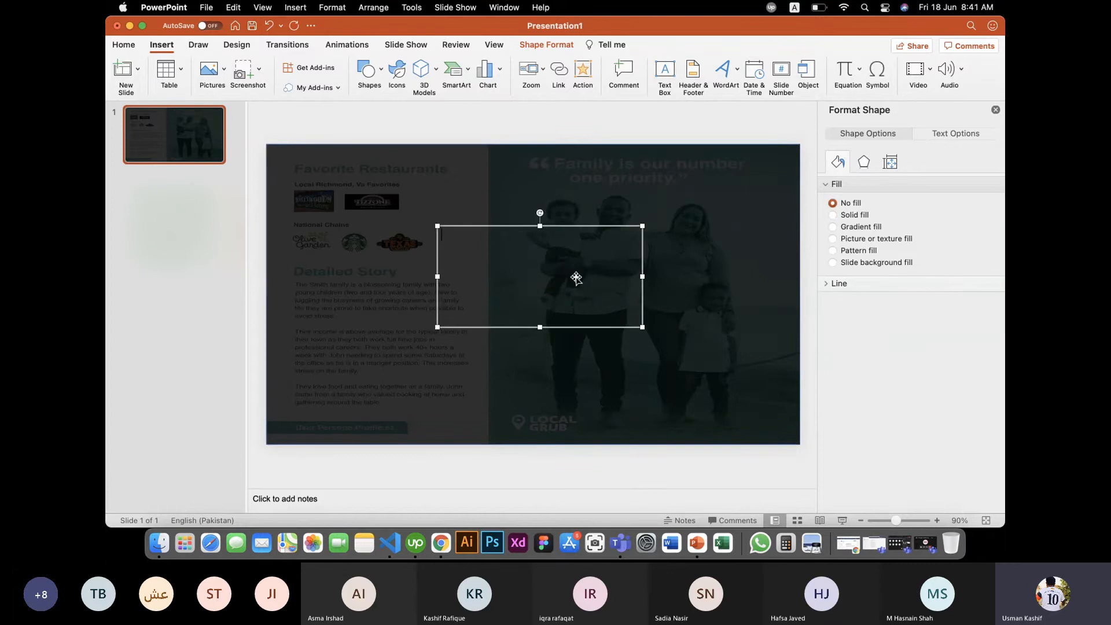
{"action": "left_click_drag", "start_coordinate": [539, 327], "coordinate": [536, 257]}
Apply the Bold style of the Al Bayan font to the entire title text
{"action": "left_click", "coordinate": [448, 239]}
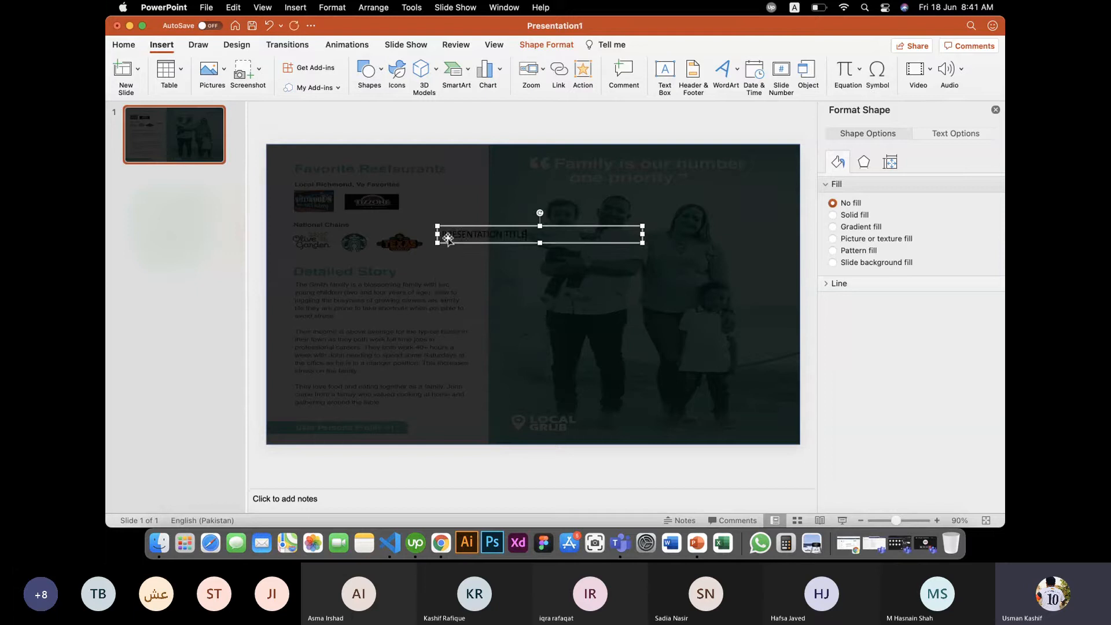
{"action": "key", "text": "super+a"}
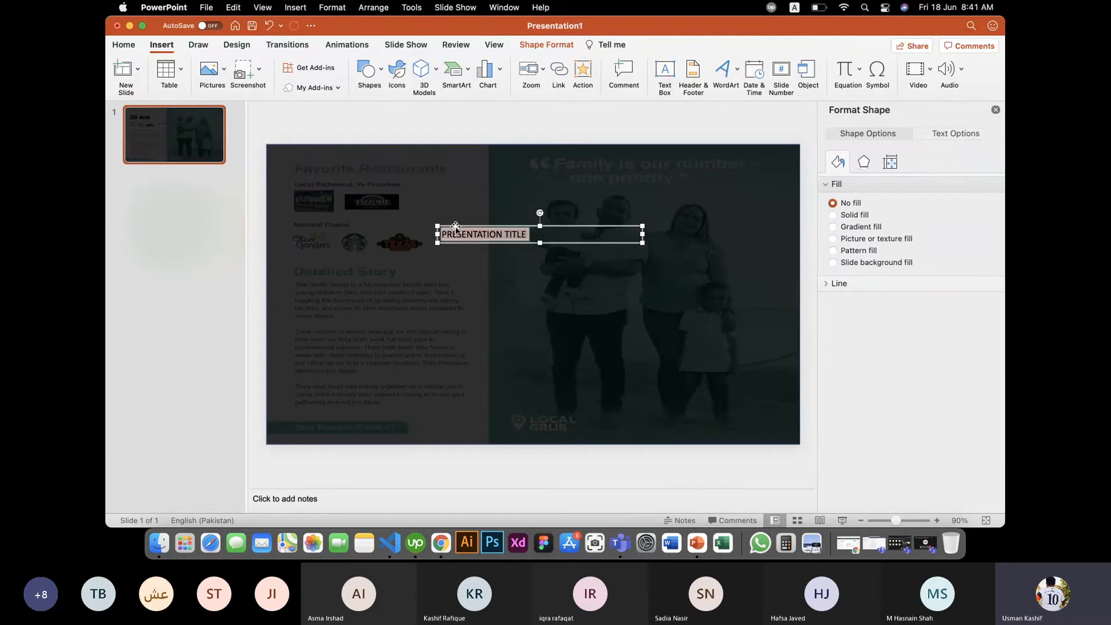
{"action": "left_click", "coordinate": [128, 45]}
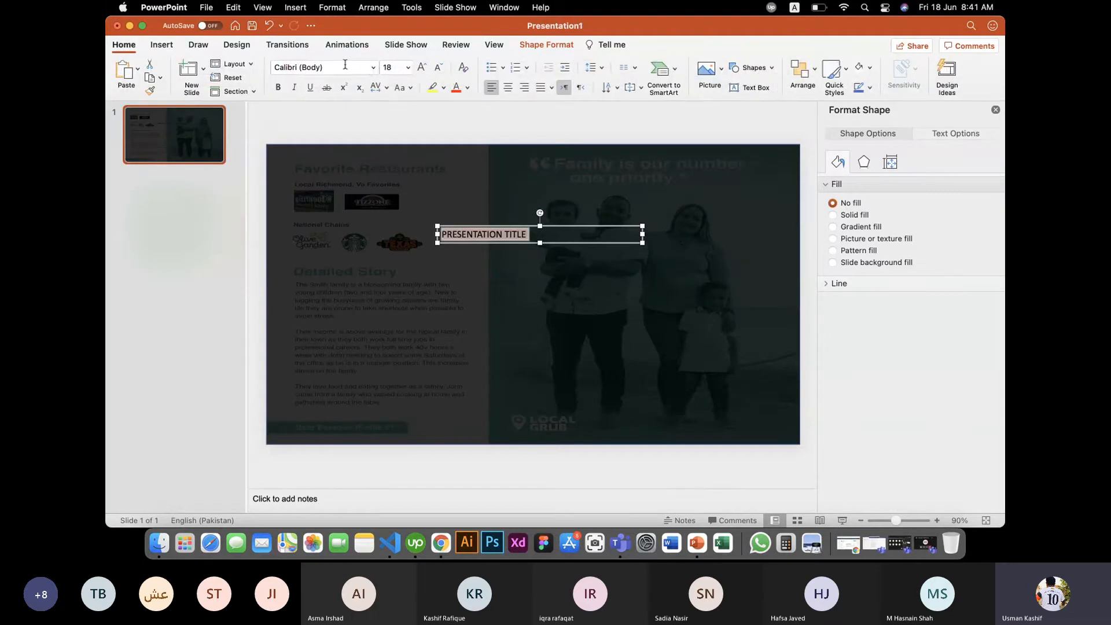
{"action": "left_click", "coordinate": [375, 68]}
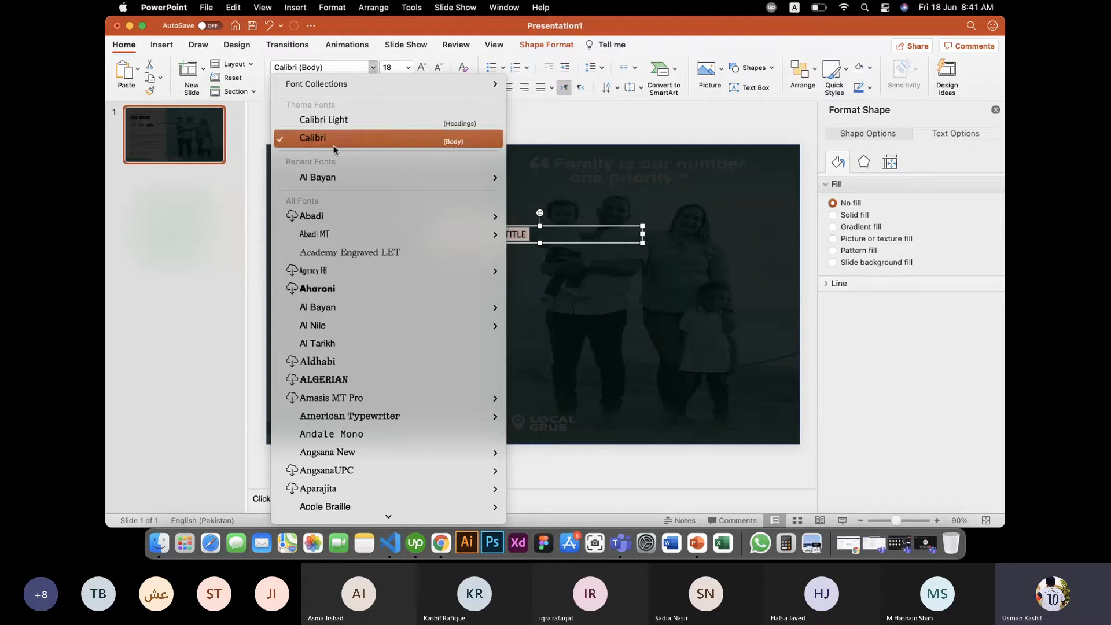
{"action": "mouse_move", "coordinate": [333, 184]}
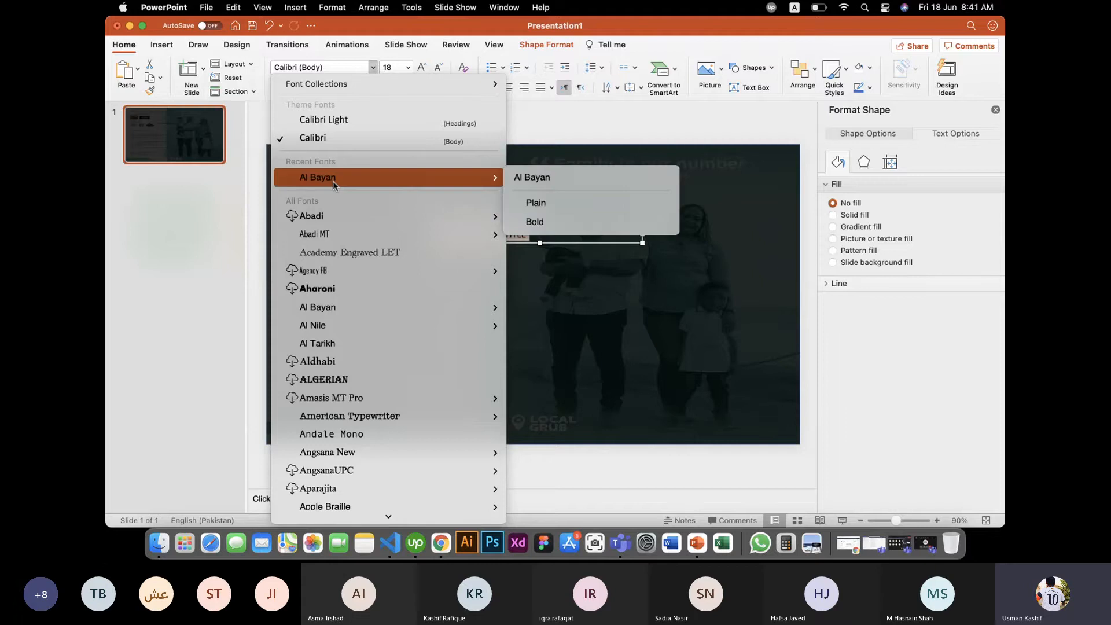
{"action": "left_click", "coordinate": [559, 216]}
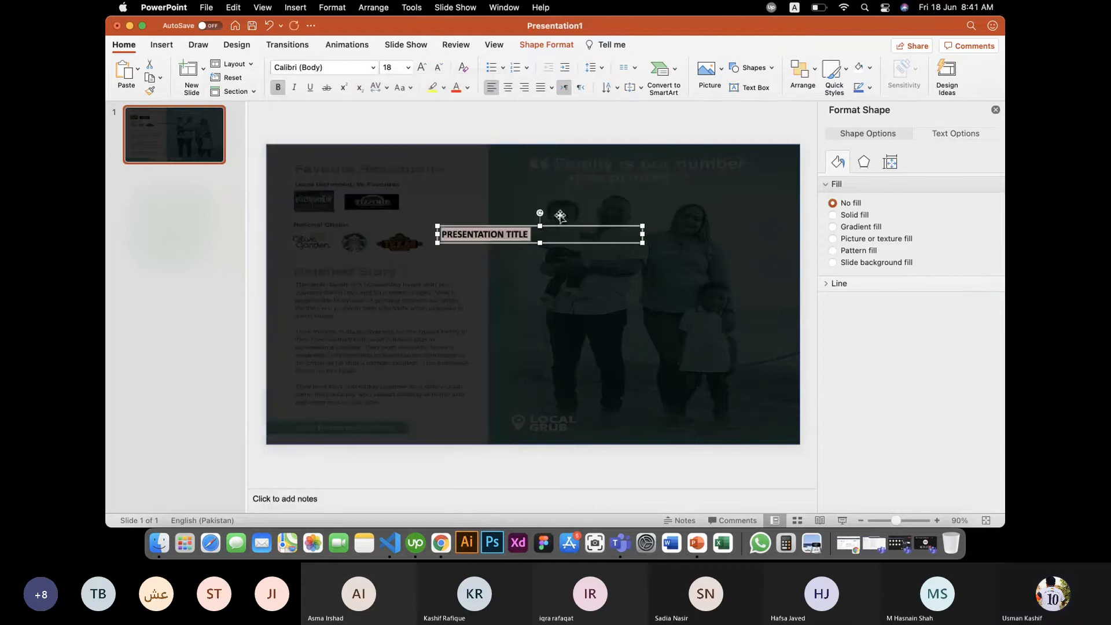
Enlarge the title text to font size 66 and change its colour to white
{"action": "left_click", "coordinate": [421, 68]}
{"action": "left_click", "coordinate": [421, 68]}
{"action": "left_click", "coordinate": [421, 69]}
{"action": "left_click", "coordinate": [421, 69]}
{"action": "left_click", "coordinate": [421, 68]}
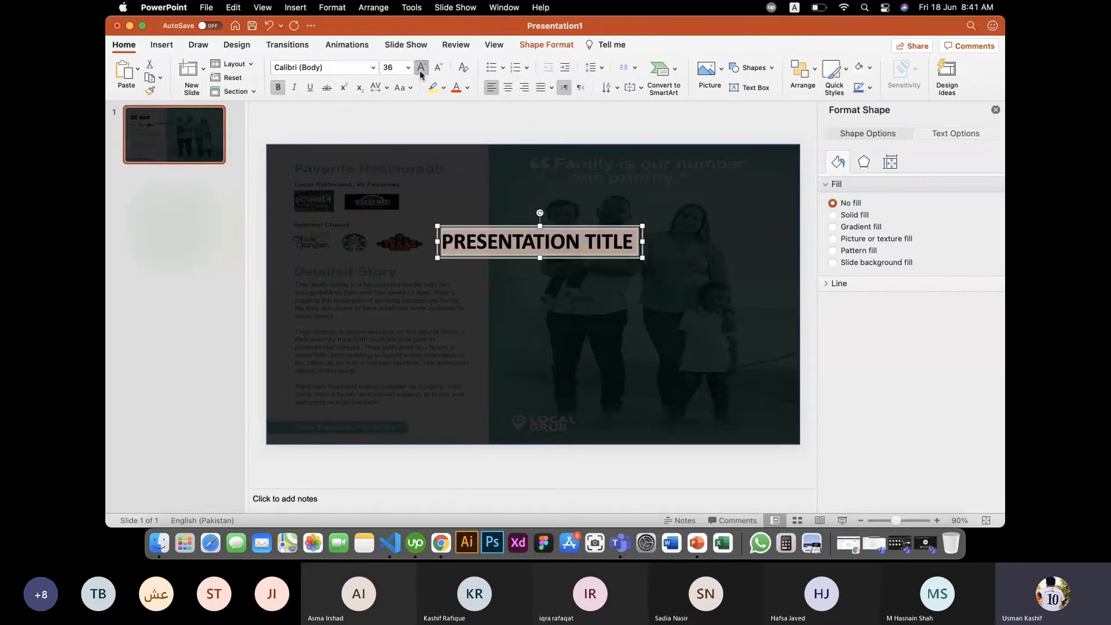
{"action": "left_click", "coordinate": [421, 69]}
{"action": "left_click", "coordinate": [420, 69]}
{"action": "left_click", "coordinate": [421, 68]}
{"action": "left_click", "coordinate": [420, 68]}
{"action": "left_click", "coordinate": [421, 69]}
{"action": "left_click", "coordinate": [420, 69]}
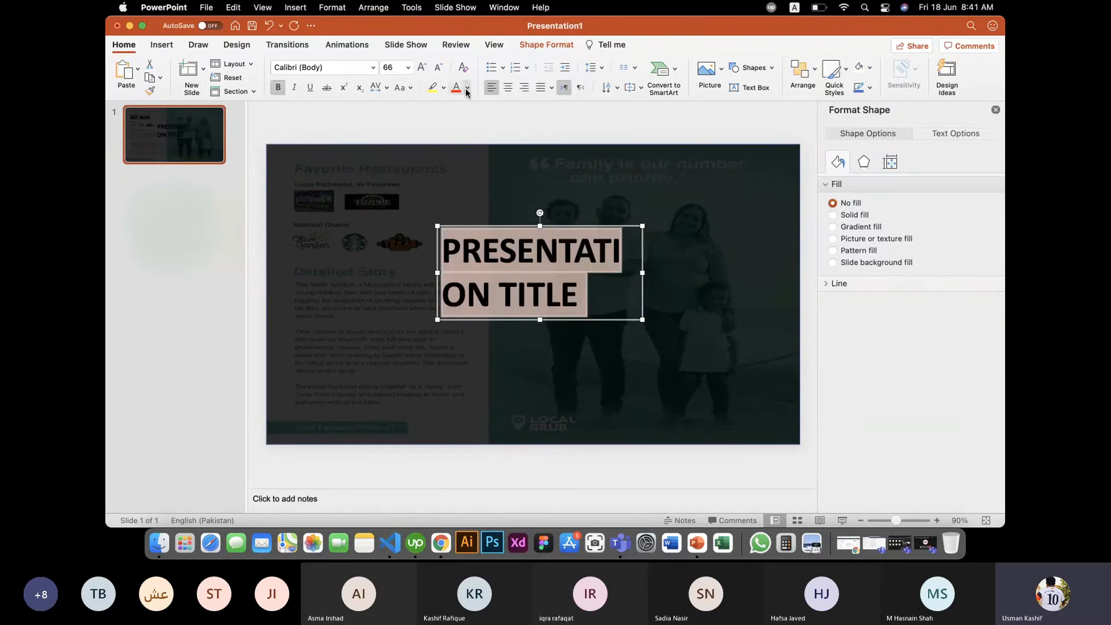
{"action": "left_click", "coordinate": [467, 88]}
{"action": "left_click", "coordinate": [459, 121]}
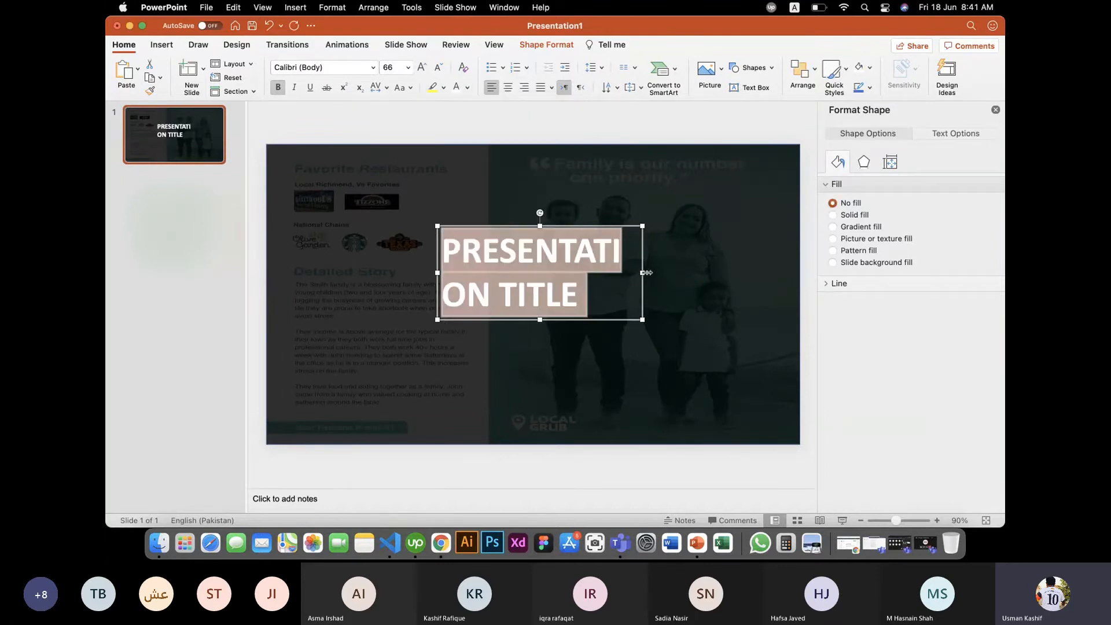